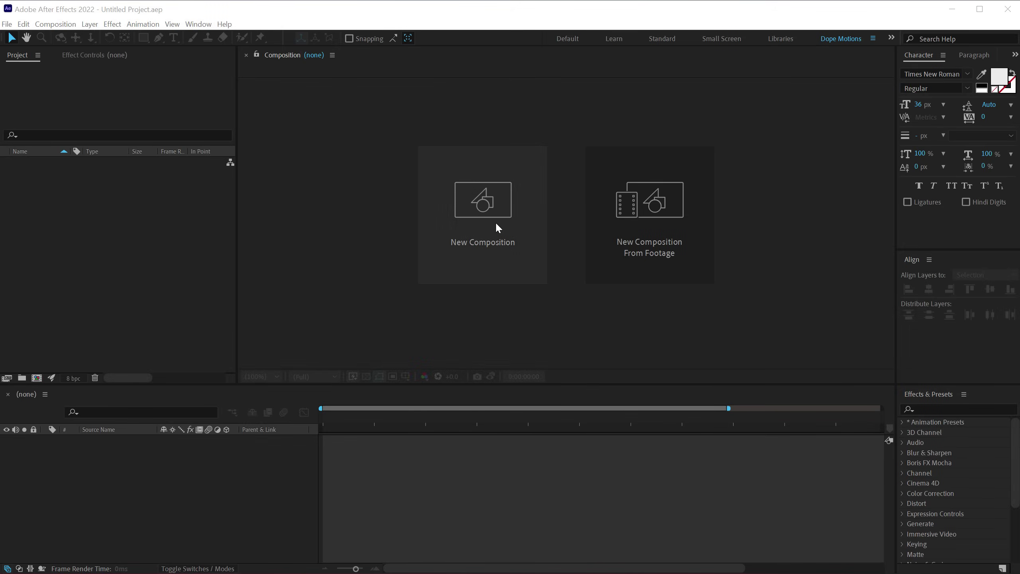
Create a 1920×1080 composition named 'Render' at 30 fps with a 10-second duration.
{"action": "left_click", "coordinate": [495, 222]}
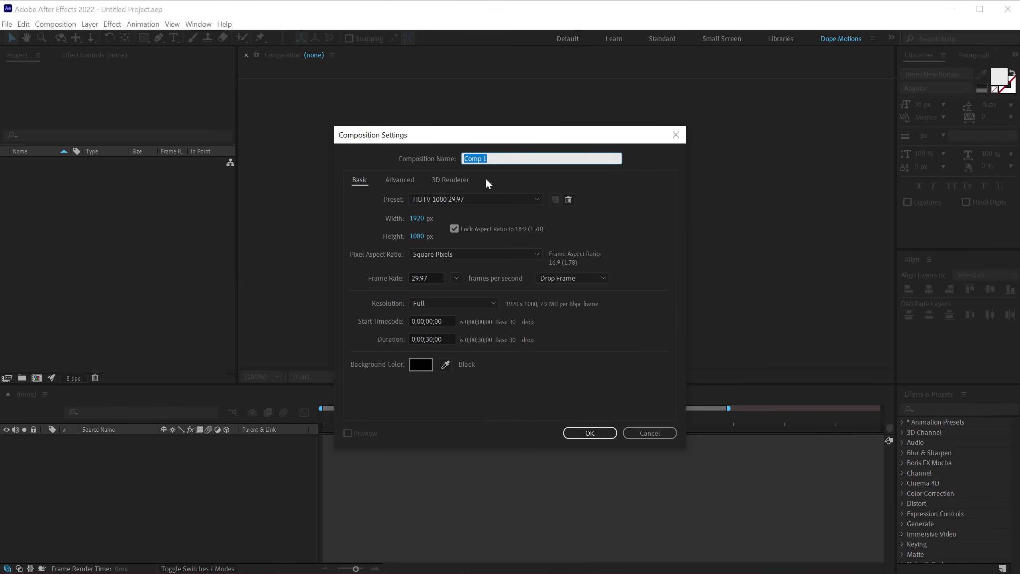
{"action": "type", "text": "Render"}
{"action": "left_click", "coordinate": [433, 278]}
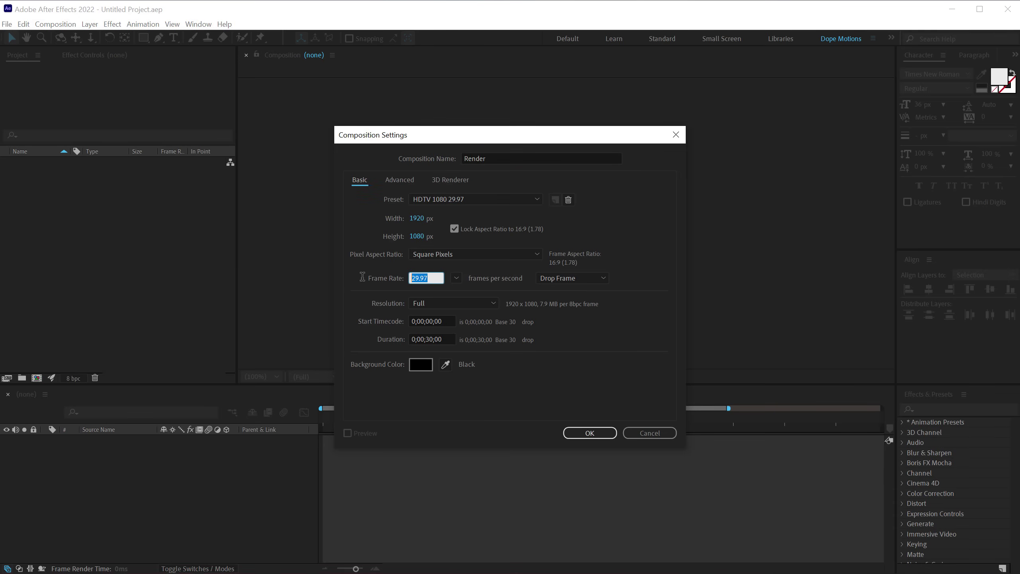
{"action": "type", "text": "30"}
{"action": "left_click", "coordinate": [443, 338]}
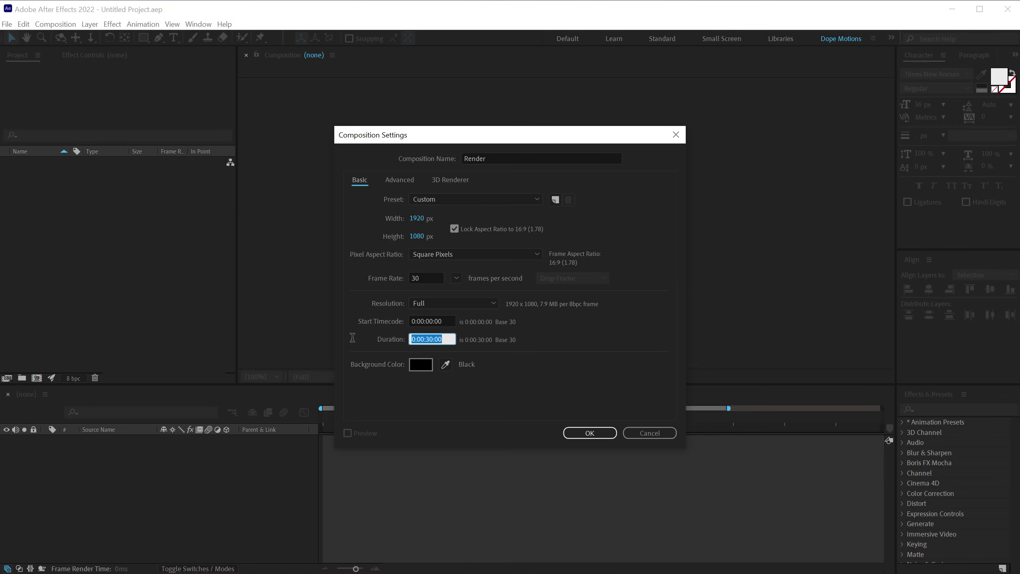
{"action": "type", "text": "1"}
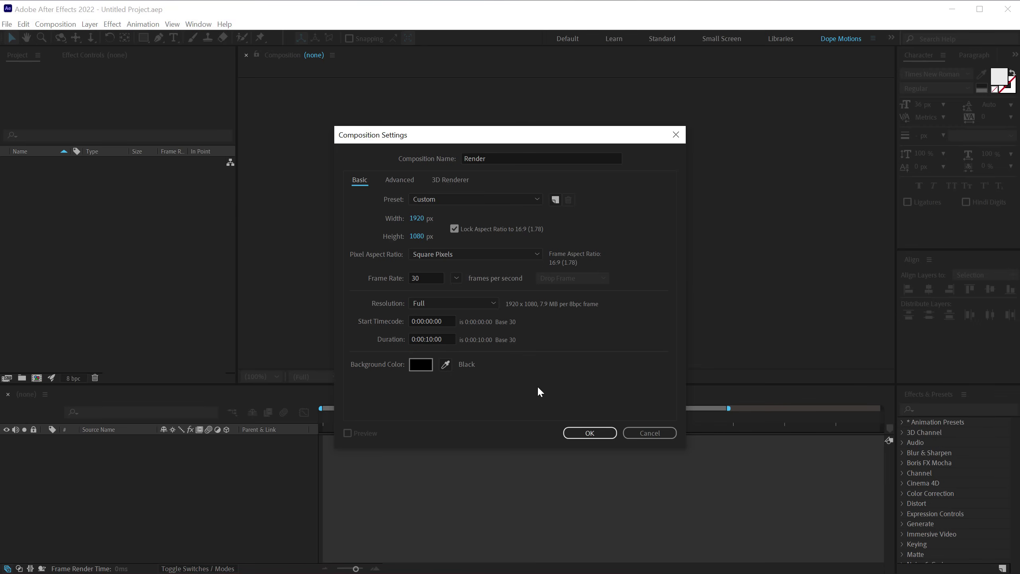
{"action": "left_click", "coordinate": [590, 432]}
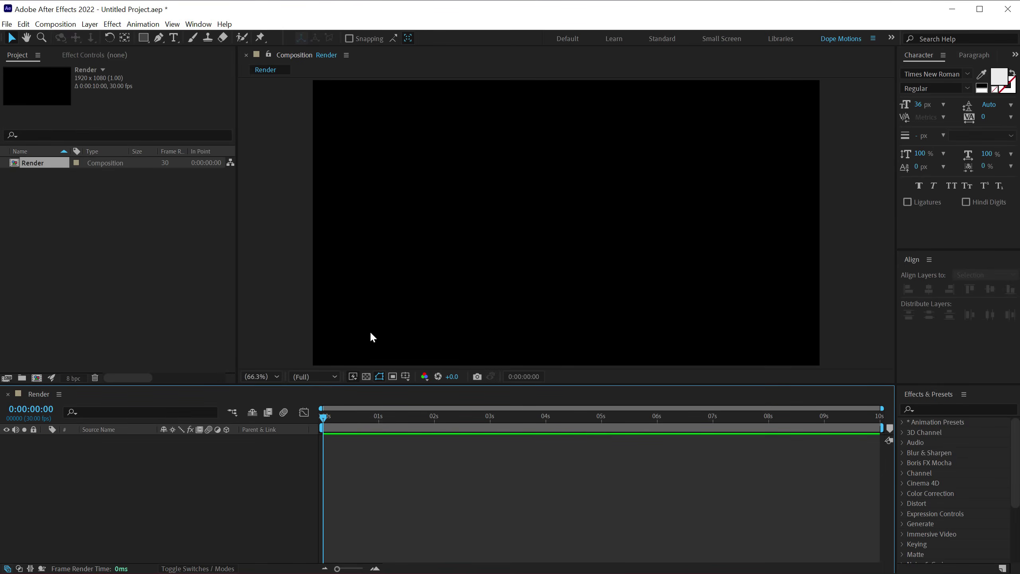
Create a second new composition named 'Shape'.
{"action": "left_click", "coordinate": [155, 328]}
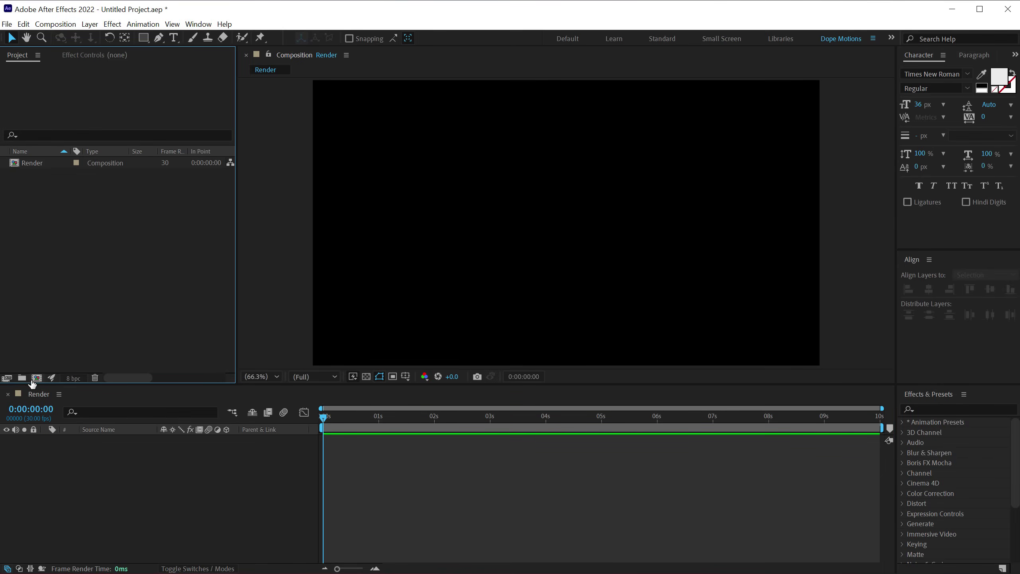
{"action": "left_click", "coordinate": [35, 379]}
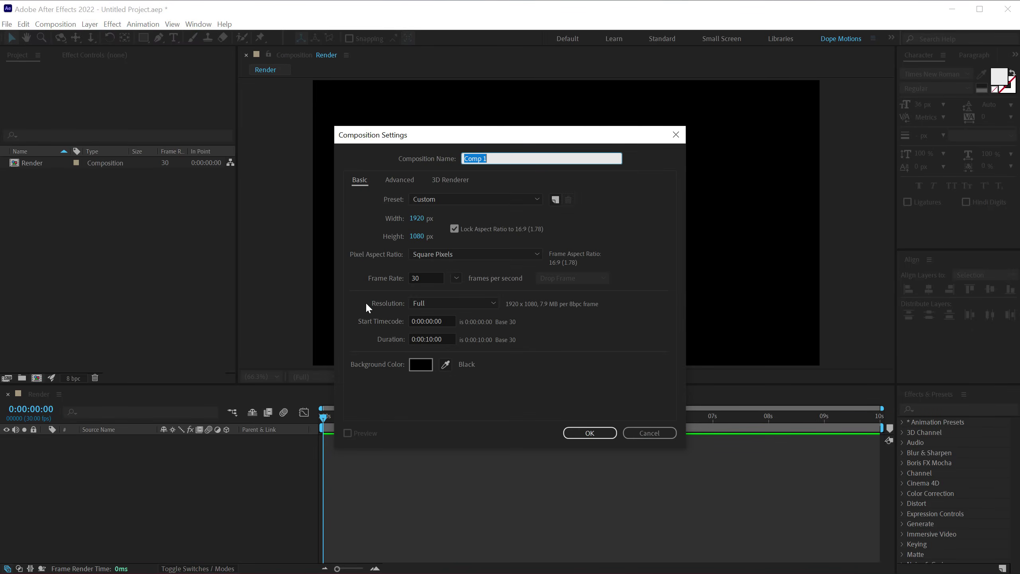
{"action": "type", "text": "Shape"}
{"action": "left_click", "coordinate": [578, 434]}
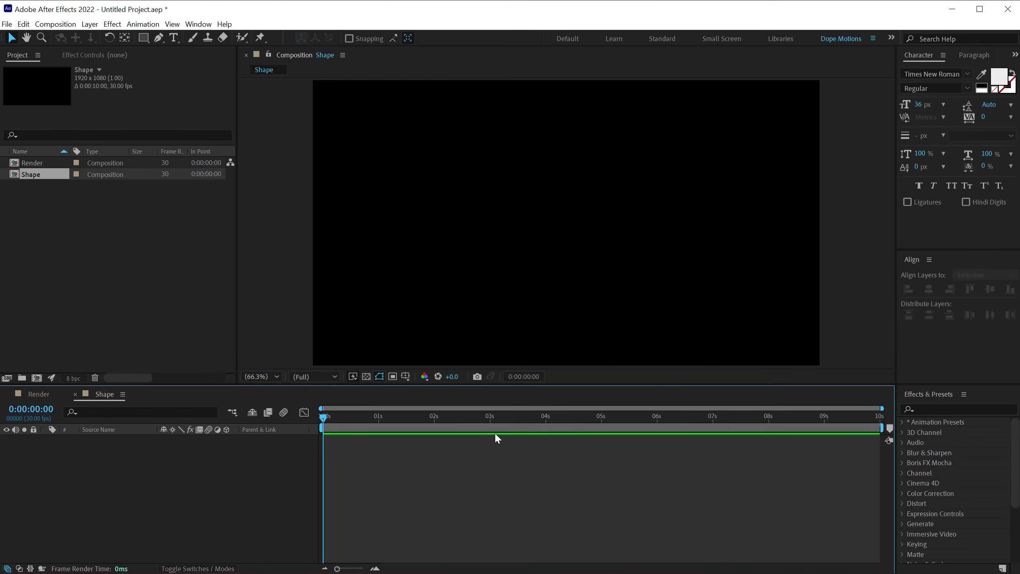
Start a new solid and set its size to 250 px wide by 1000 px tall.
{"action": "key", "text": "ctrl+y"}
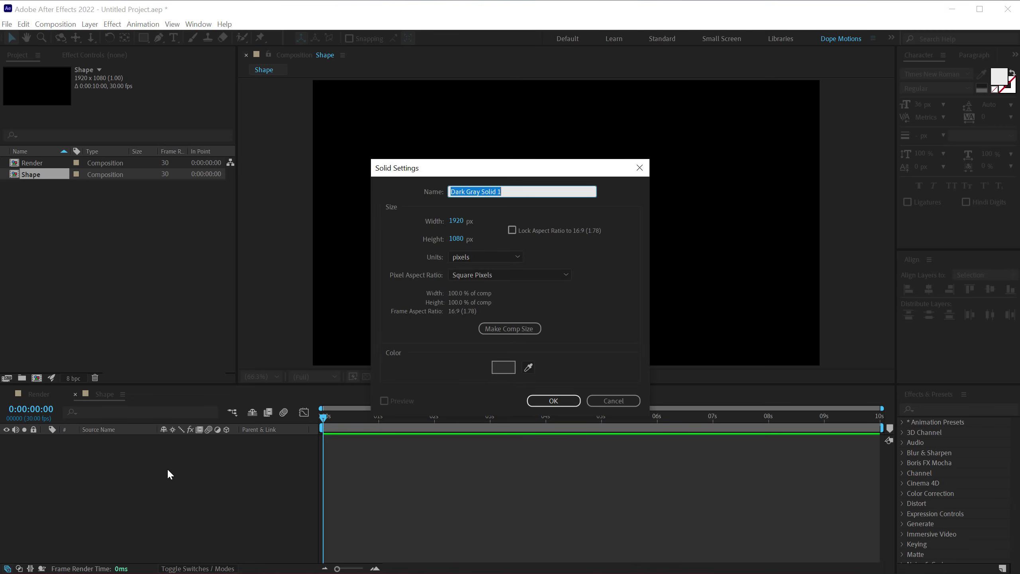
{"action": "left_click", "coordinate": [458, 223]}
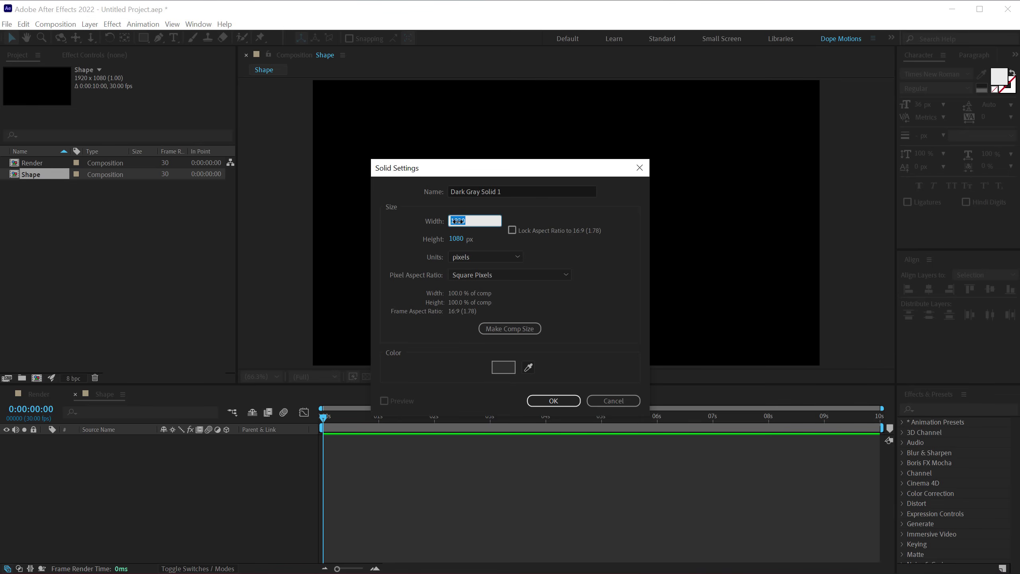
{"action": "type", "text": "250"}
{"action": "left_click", "coordinate": [458, 239]}
{"action": "type", "text": "1000"}
{"action": "left_click", "coordinate": [553, 311]}
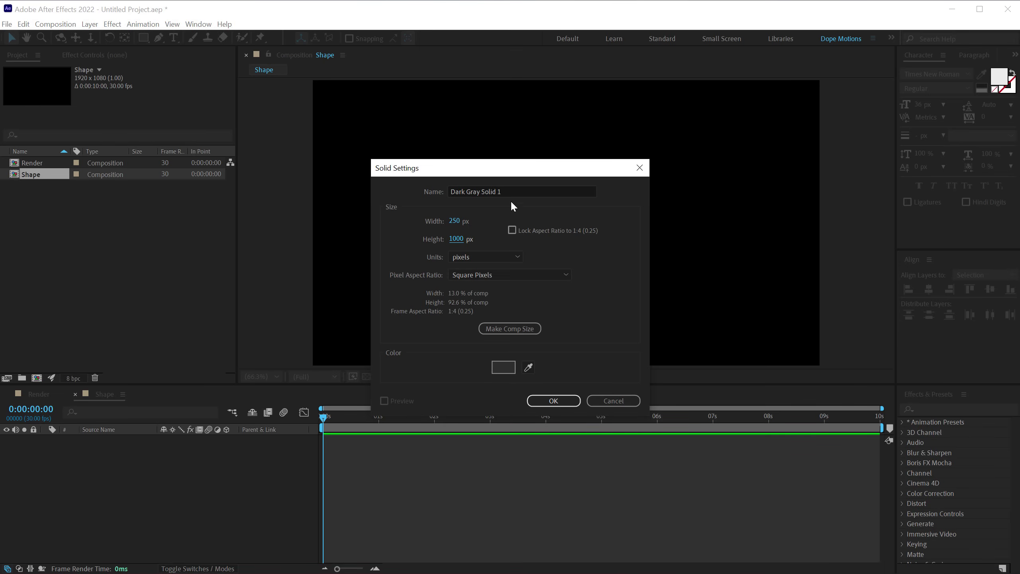
Create the 250×1000 solid and apply the Gradient Ramp effect to it.
{"action": "left_click", "coordinate": [538, 400]}
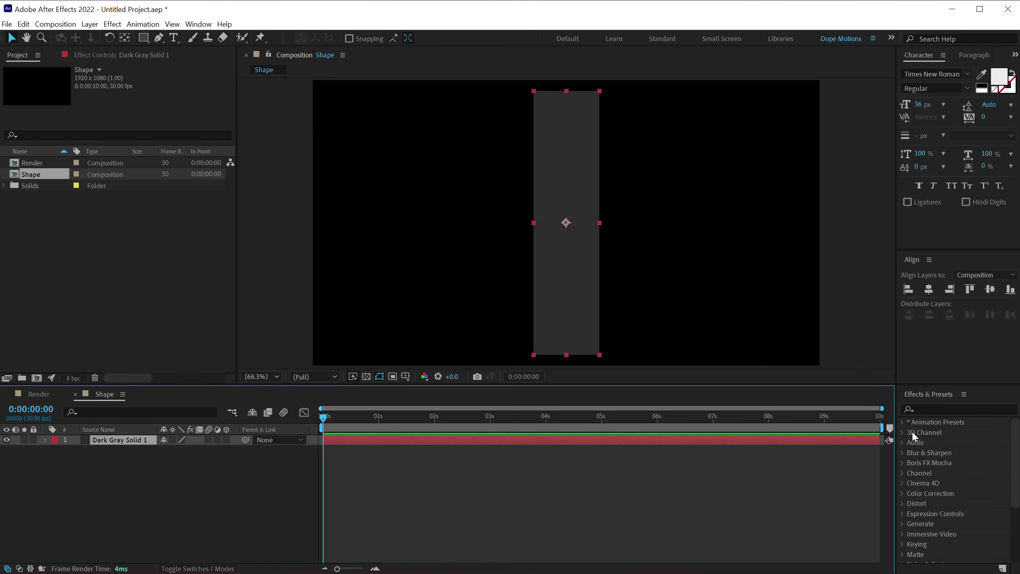
{"action": "left_click", "coordinate": [941, 407]}
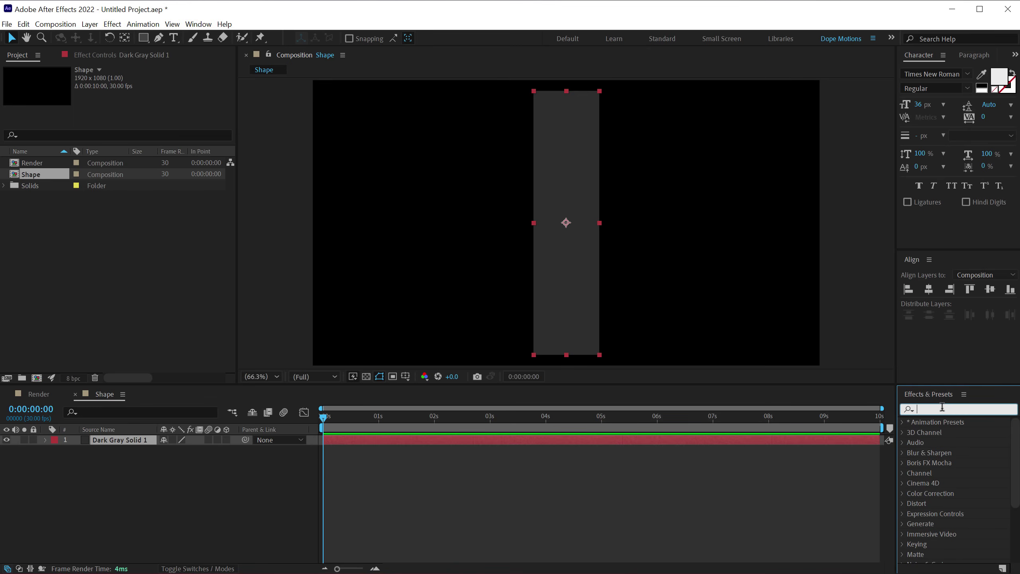
{"action": "type", "text": "ramp"}
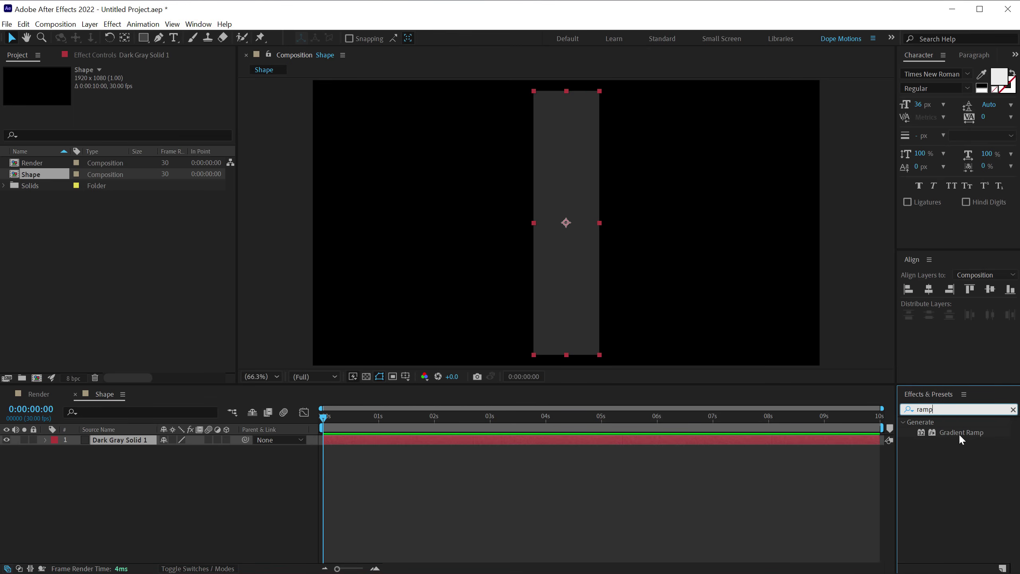
{"action": "double_click", "coordinate": [956, 431]}
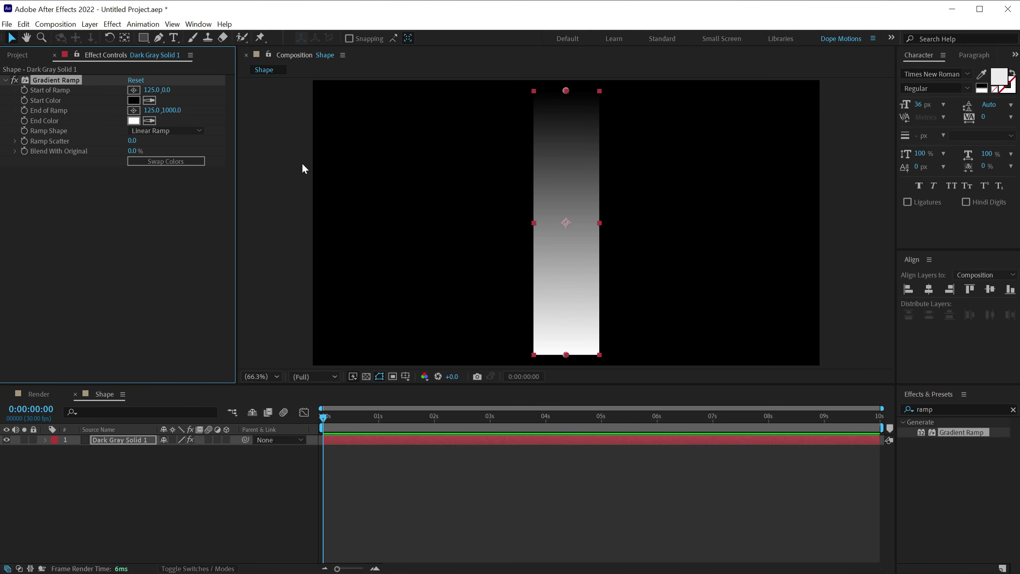
Set the gradient's start colour to deep purple and its end colour to pinkish red.
{"action": "left_click", "coordinate": [141, 102]}
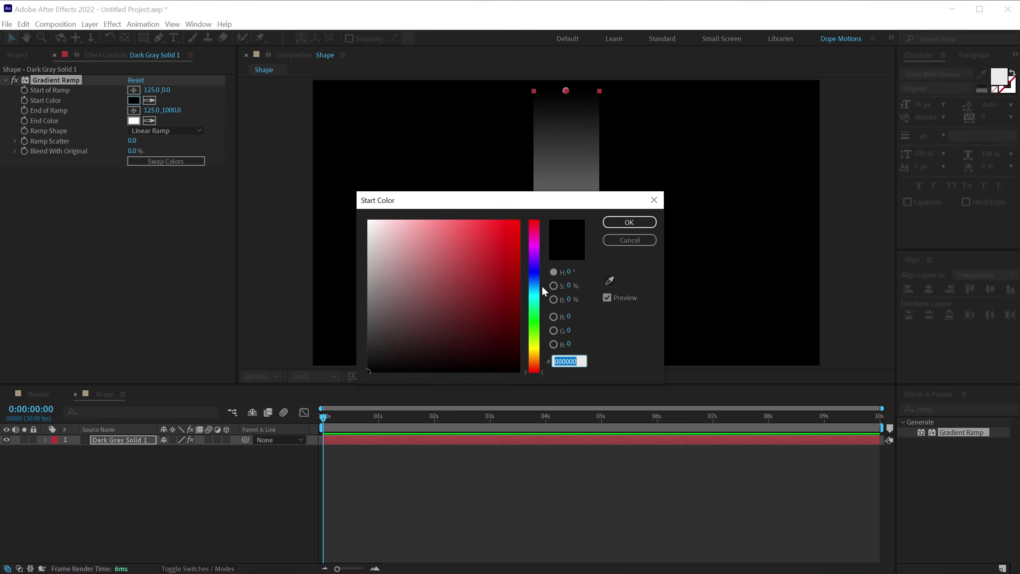
{"action": "left_click", "coordinate": [539, 283]}
{"action": "left_click_drag", "start_coordinate": [539, 283], "coordinate": [540, 274]}
{"action": "left_click_drag", "start_coordinate": [481, 312], "coordinate": [508, 348]}
{"action": "left_click", "coordinate": [540, 263]}
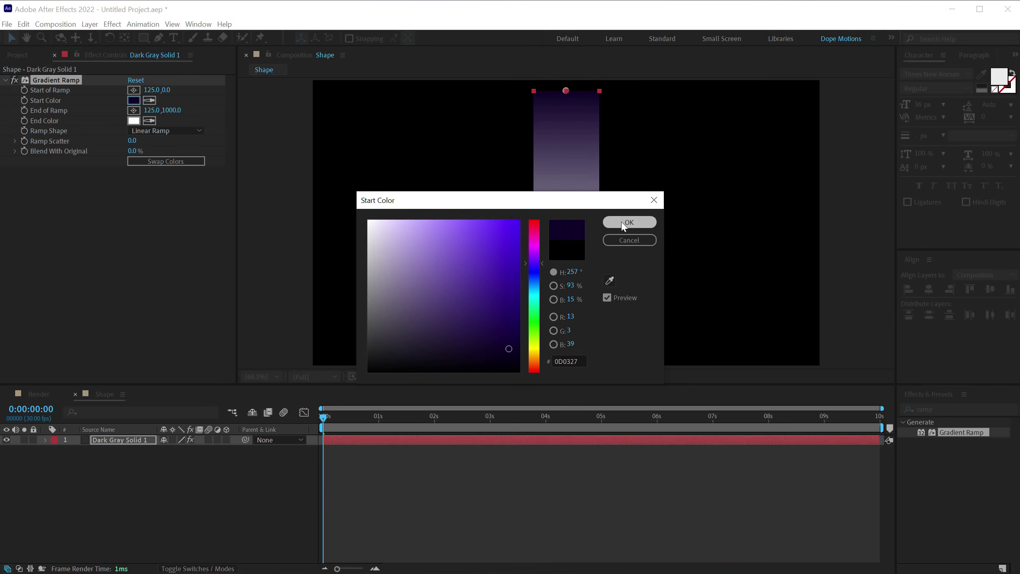
{"action": "left_click", "coordinate": [623, 225]}
{"action": "left_click", "coordinate": [135, 121]}
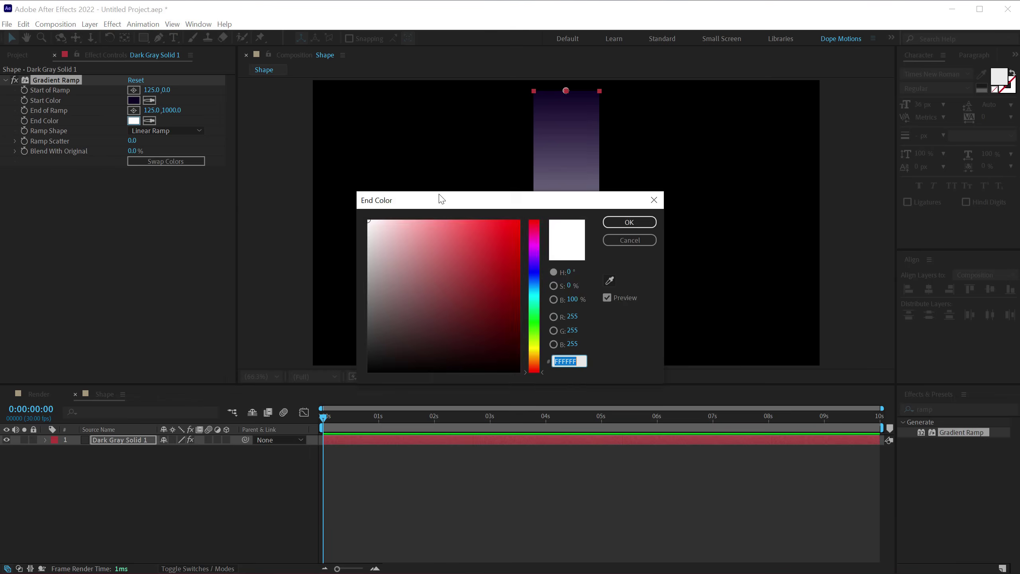
{"action": "left_click", "coordinate": [534, 225]}
{"action": "left_click", "coordinate": [502, 232]}
{"action": "left_click", "coordinate": [629, 222]}
Move the ramp's end to the solid's middle and lighten the start colour to purple-blue #160F5B.
{"action": "left_click_drag", "start_coordinate": [564, 352], "coordinate": [564, 223]}
{"action": "left_click", "coordinate": [136, 101]}
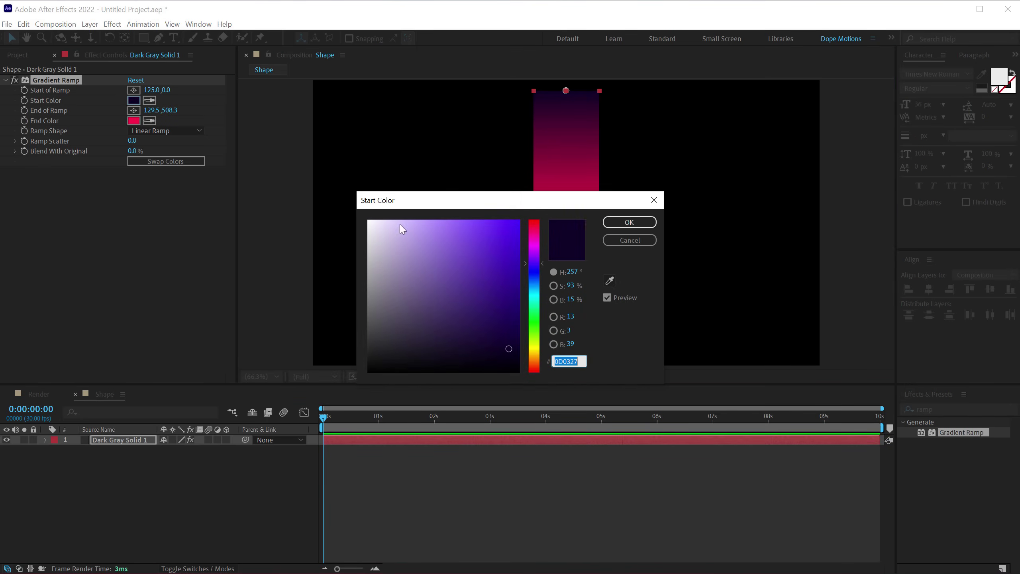
{"action": "left_click_drag", "start_coordinate": [504, 291], "coordinate": [494, 317]}
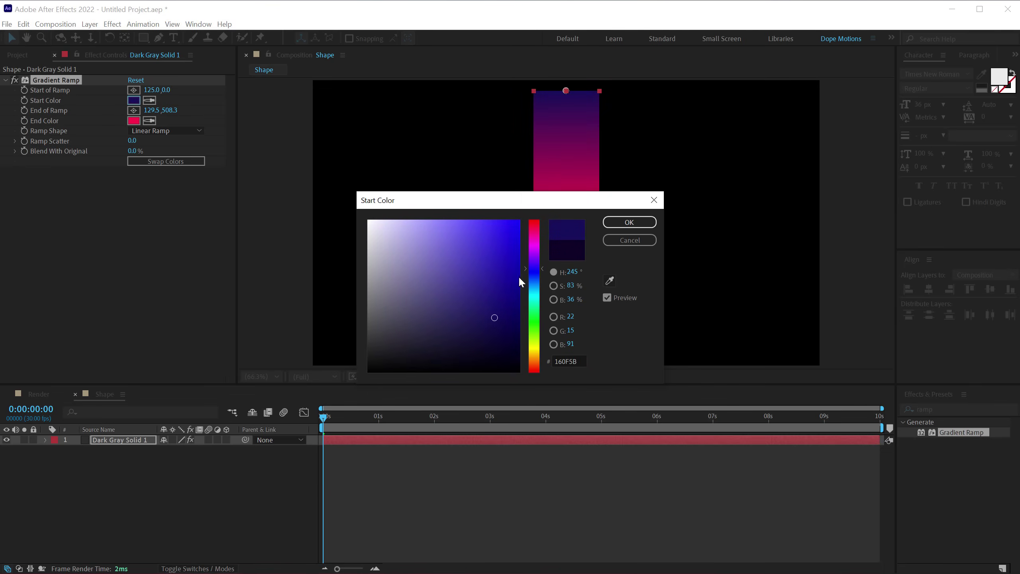
{"action": "left_click_drag", "start_coordinate": [492, 312], "coordinate": [492, 296]}
{"action": "key", "text": "Return"}
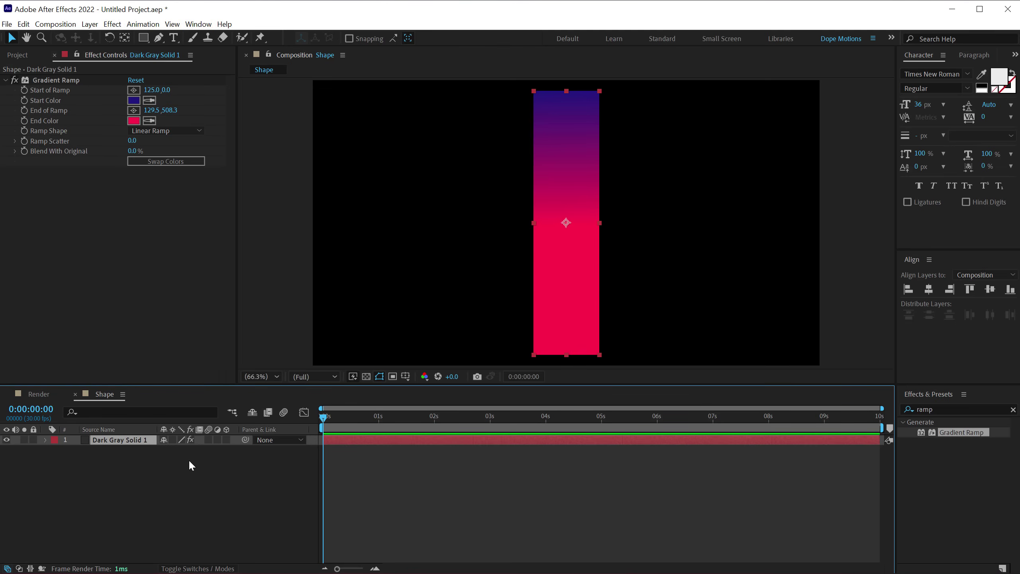
Make the gradient solid 3D, enable snapping, duplicate it, and switch to a custom view.
{"action": "left_click", "coordinate": [227, 439]}
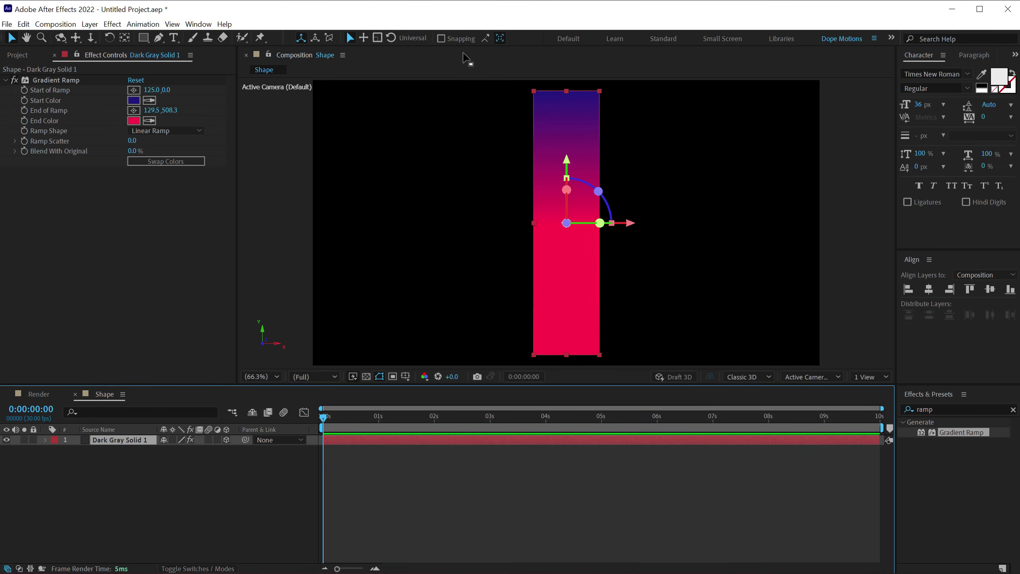
{"action": "left_click", "coordinate": [442, 38]}
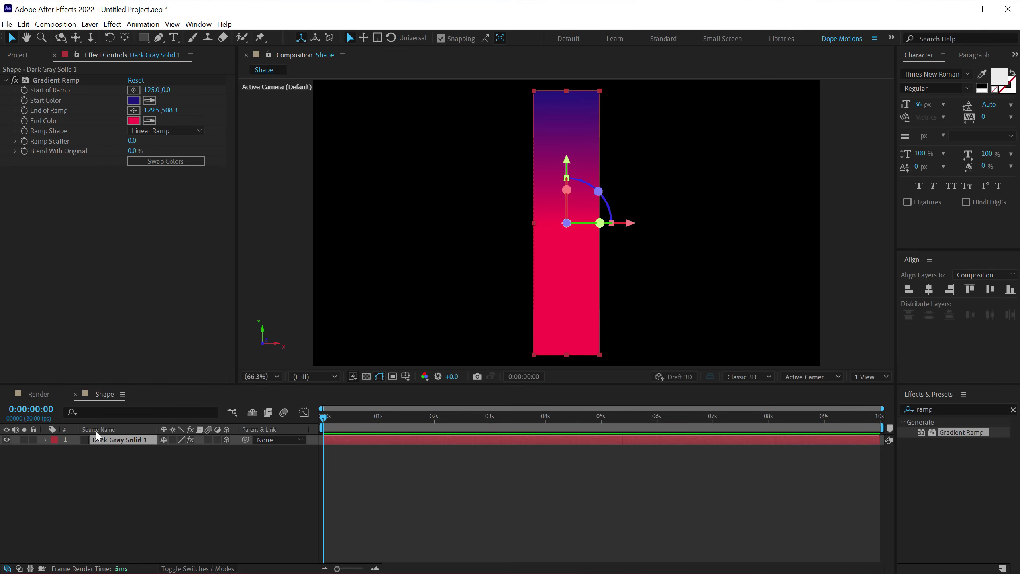
{"action": "left_click", "coordinate": [129, 440]}
{"action": "key", "text": "ctrl+d"}
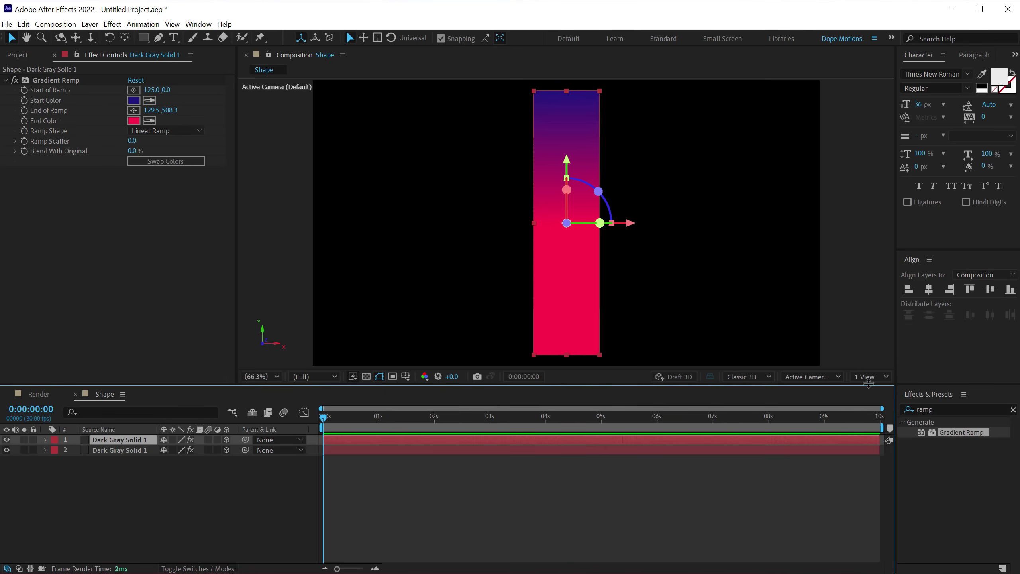
{"action": "left_click", "coordinate": [817, 380]}
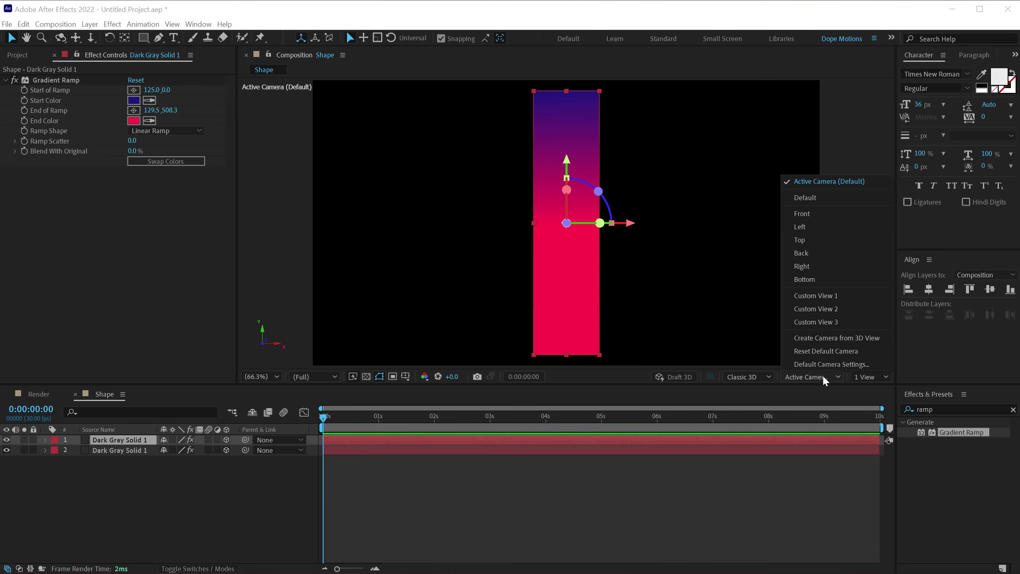
{"action": "left_click", "coordinate": [819, 295]}
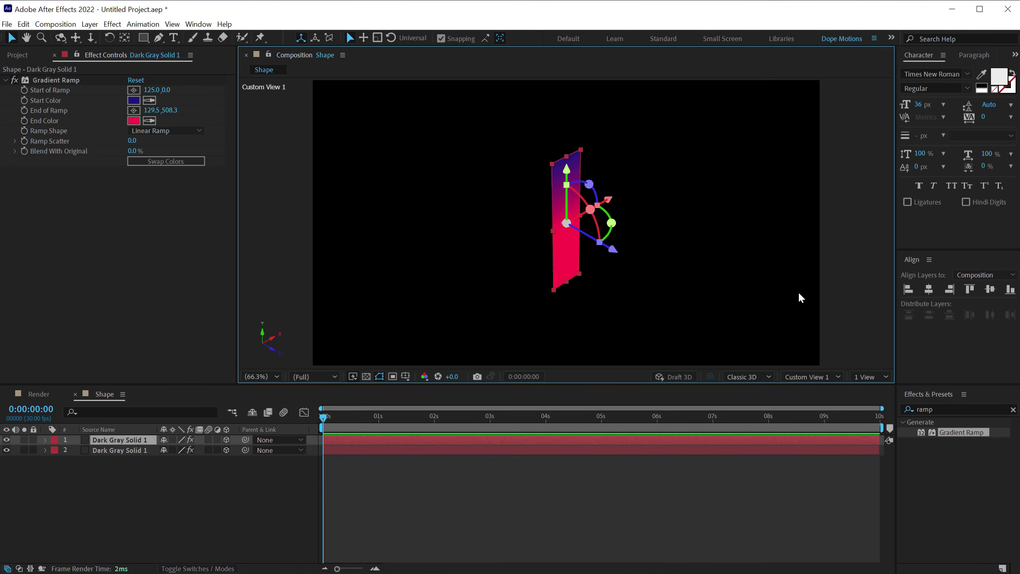
{"action": "scroll", "coordinate": [541, 210], "scroll_direction": "up", "scroll_amount": 1}
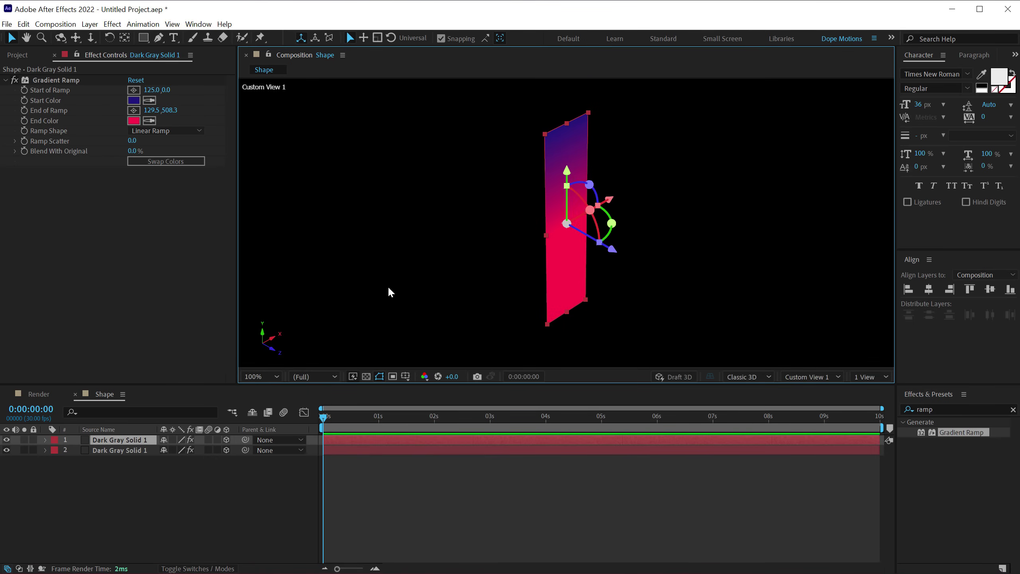
Turn the copy to 90° Y orientation and snap its edge to the first panel's corner.
{"action": "left_click", "coordinate": [132, 442]}
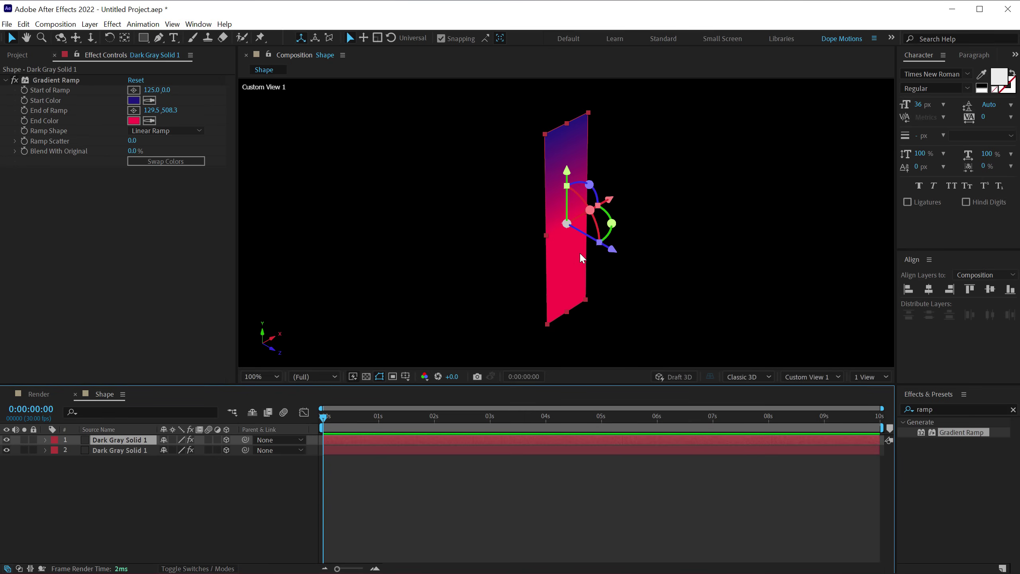
{"action": "key", "text": "r"}
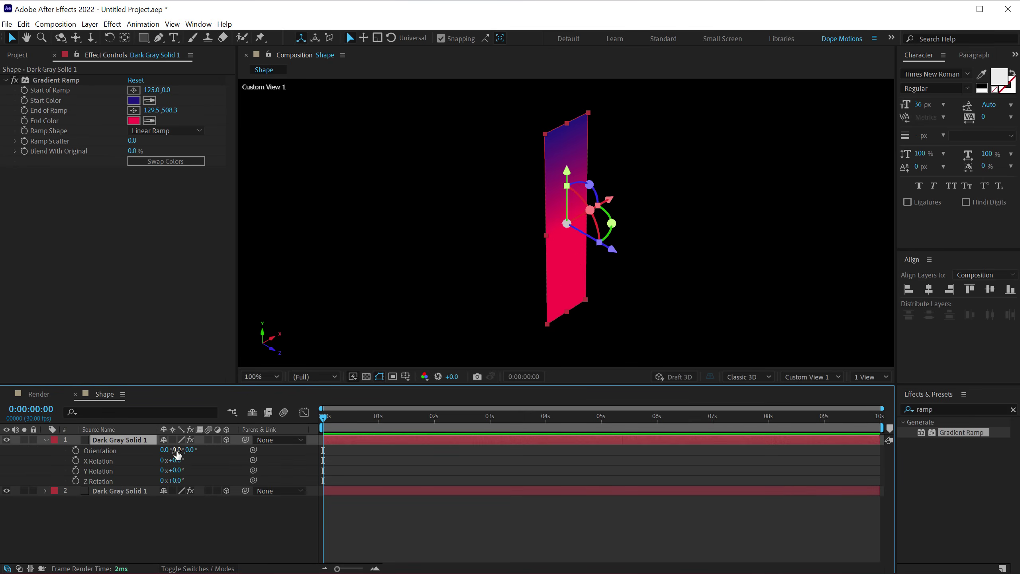
{"action": "left_click_drag", "start_coordinate": [177, 454], "coordinate": [183, 453]}
{"action": "left_click", "coordinate": [177, 450]}
{"action": "key", "text": "Return"}
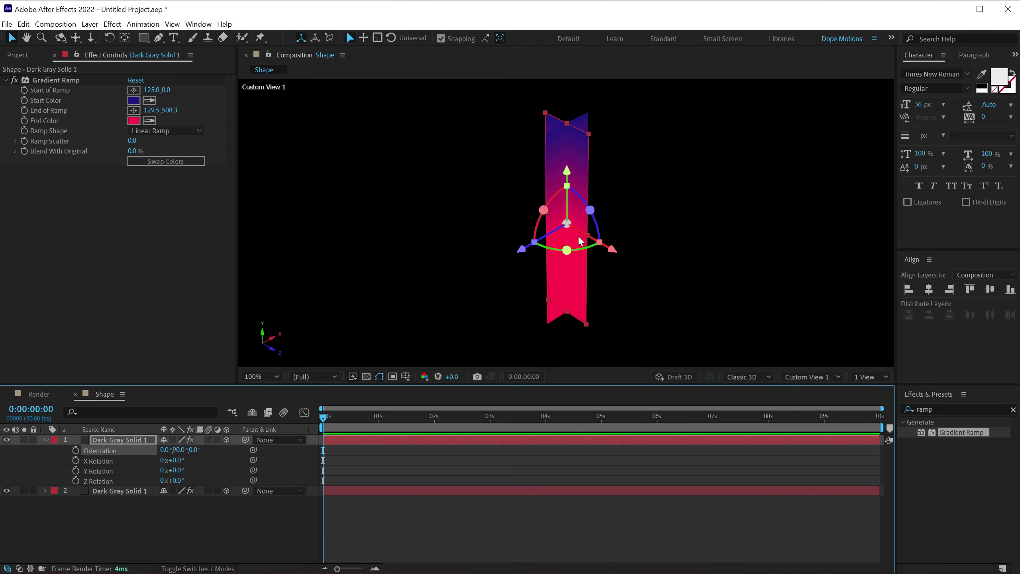
{"action": "left_click_drag", "start_coordinate": [579, 240], "coordinate": [533, 249]}
{"action": "left_click_drag", "start_coordinate": [540, 324], "coordinate": [546, 324]}
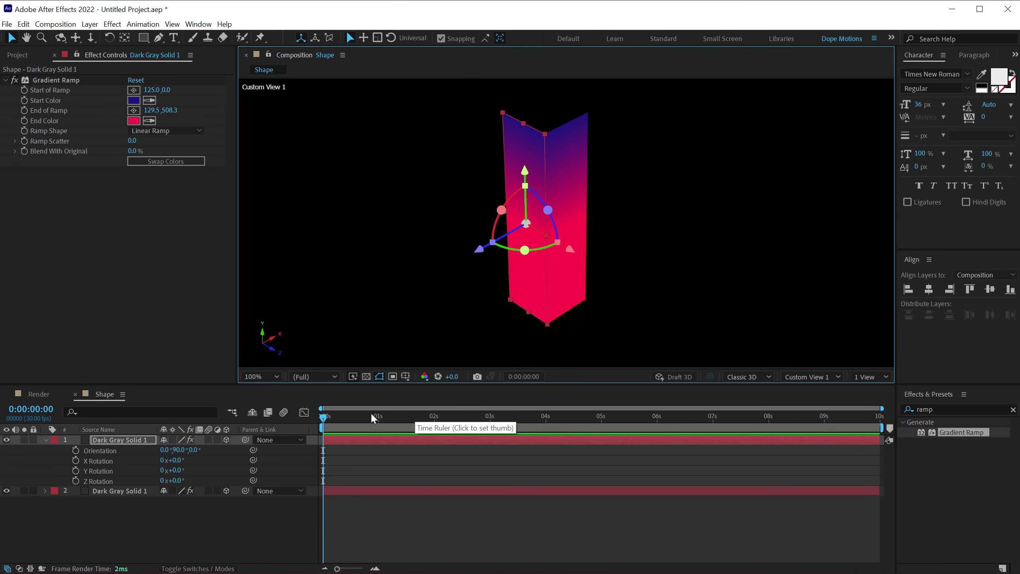
Duplicate the panel, set Y orientation to 180°, and align it against the box edge.
{"action": "left_click", "coordinate": [116, 441]}
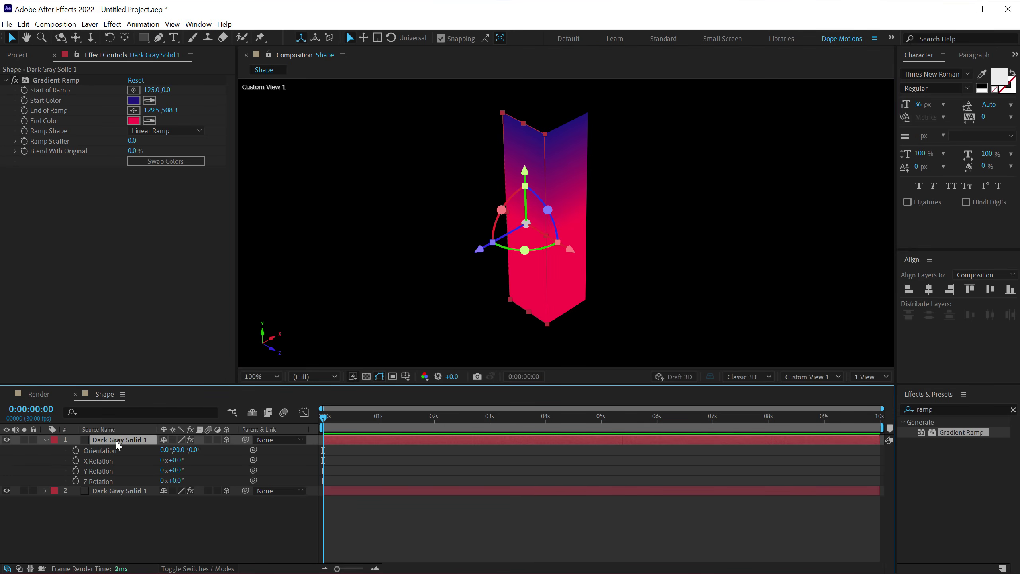
{"action": "key", "text": "ctrl+d"}
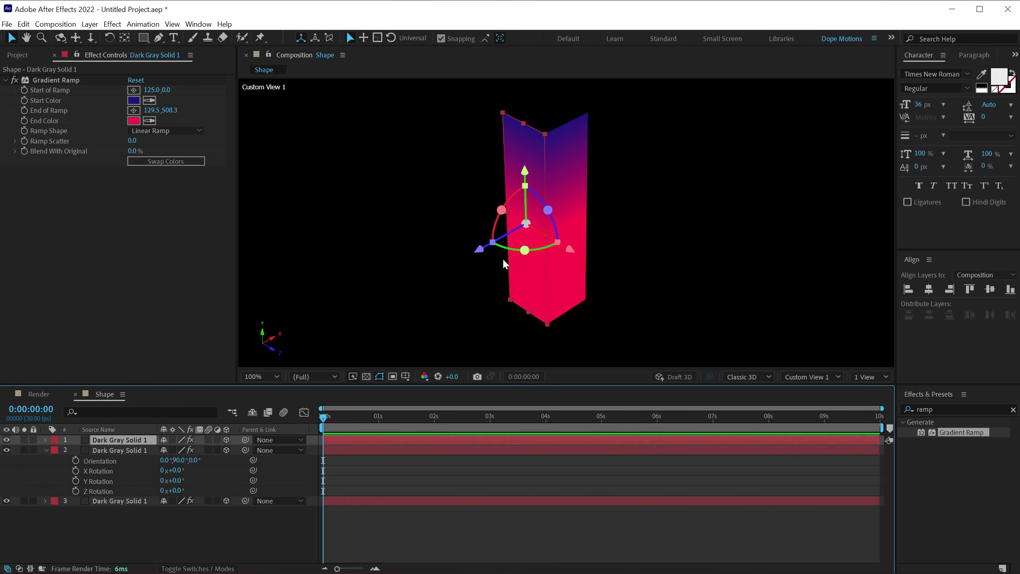
{"action": "key", "text": "r"}
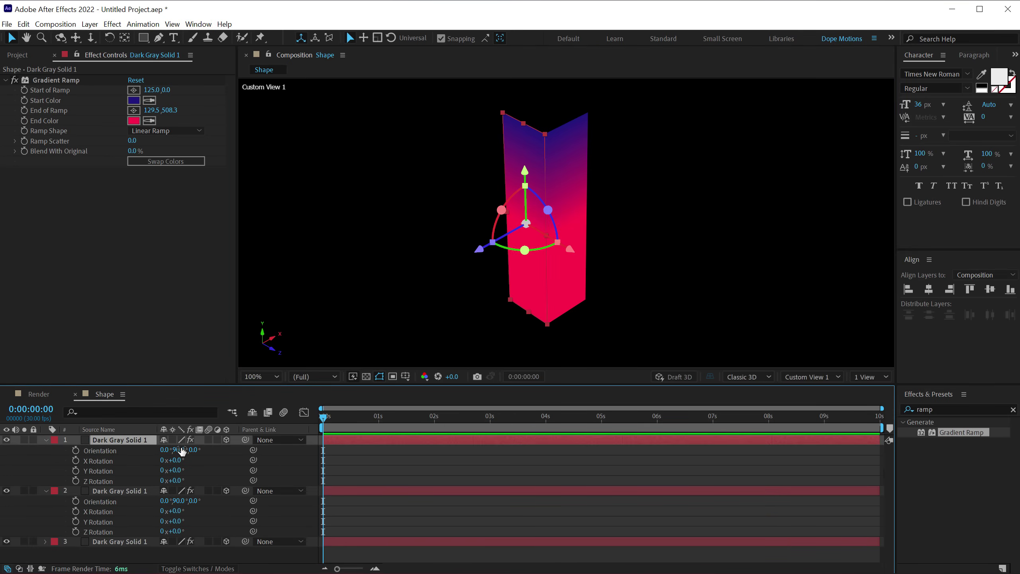
{"action": "left_click", "coordinate": [179, 449]}
{"action": "type", "text": "180"}
{"action": "key", "text": "Return"}
{"action": "left_click_drag", "start_coordinate": [512, 240], "coordinate": [534, 228]}
{"action": "key", "text": "period"}
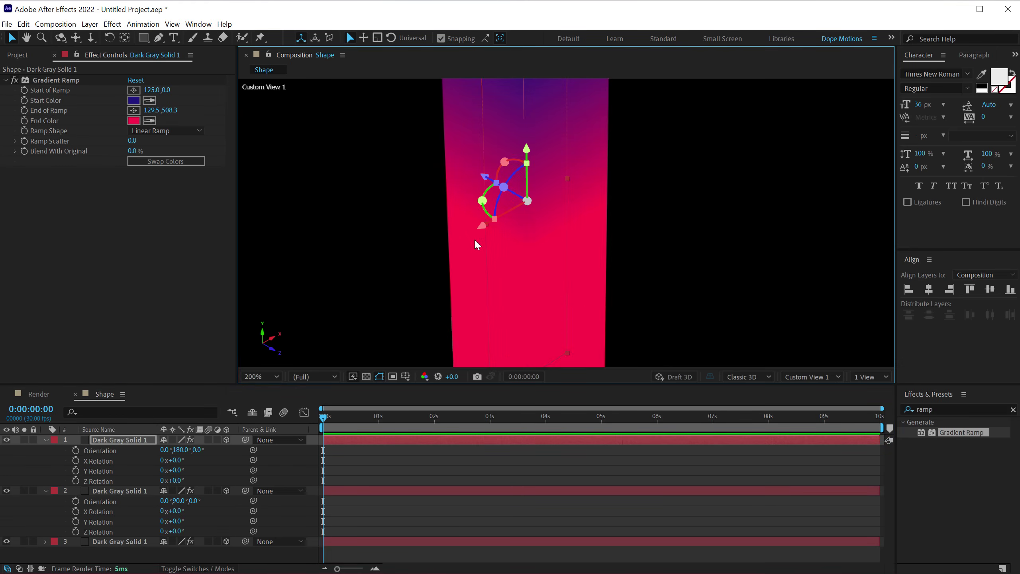
{"action": "left_click_drag", "start_coordinate": [497, 237], "coordinate": [459, 219]}
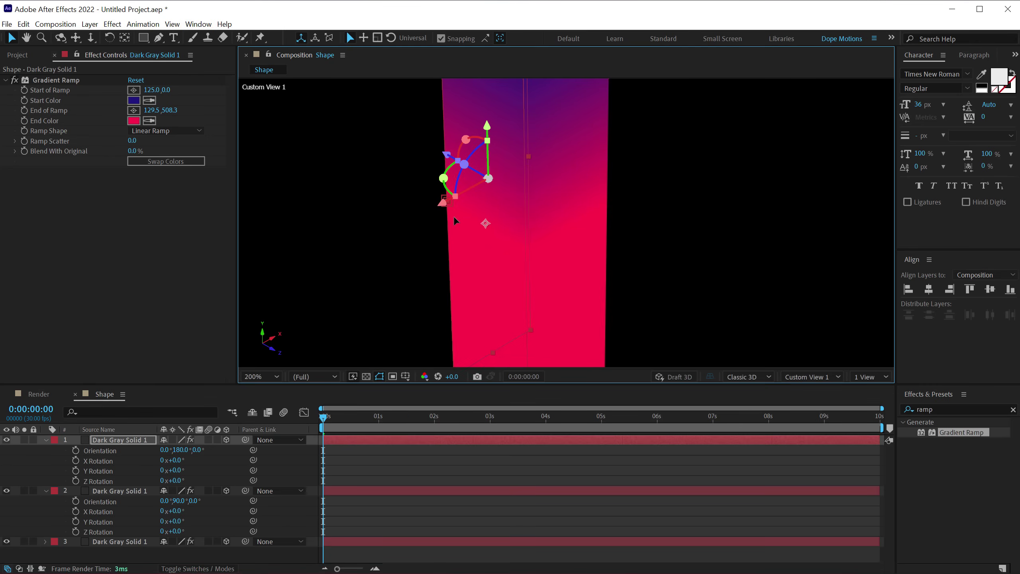
{"action": "key", "text": "comma"}
{"action": "left_click_drag", "start_coordinate": [518, 299], "coordinate": [505, 281]}
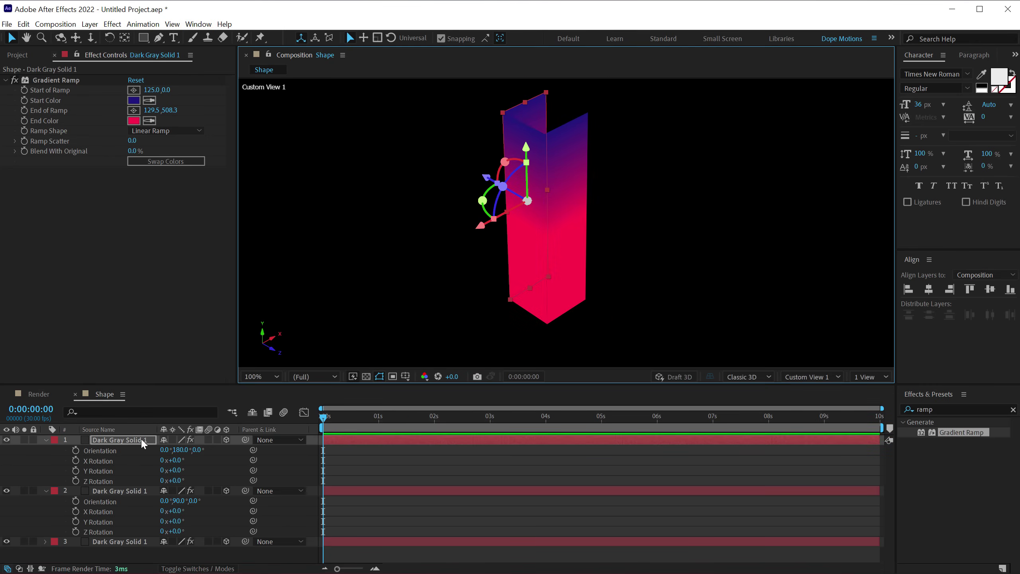
Duplicate another panel, set Y orientation to 90°, and snap it onto the open side.
{"action": "left_click", "coordinate": [130, 442]}
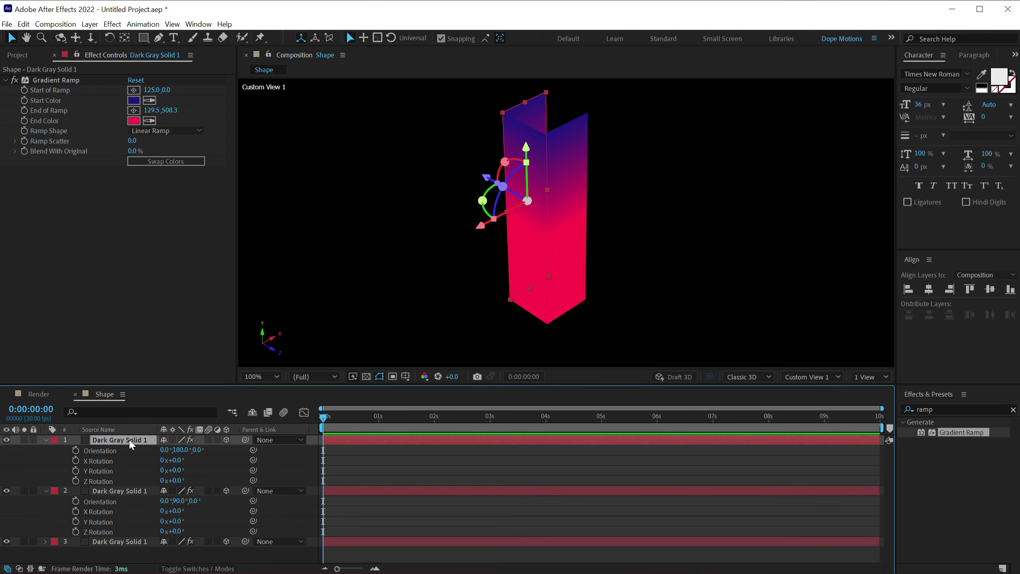
{"action": "key", "text": "ctrl+d"}
{"action": "key", "text": "r"}
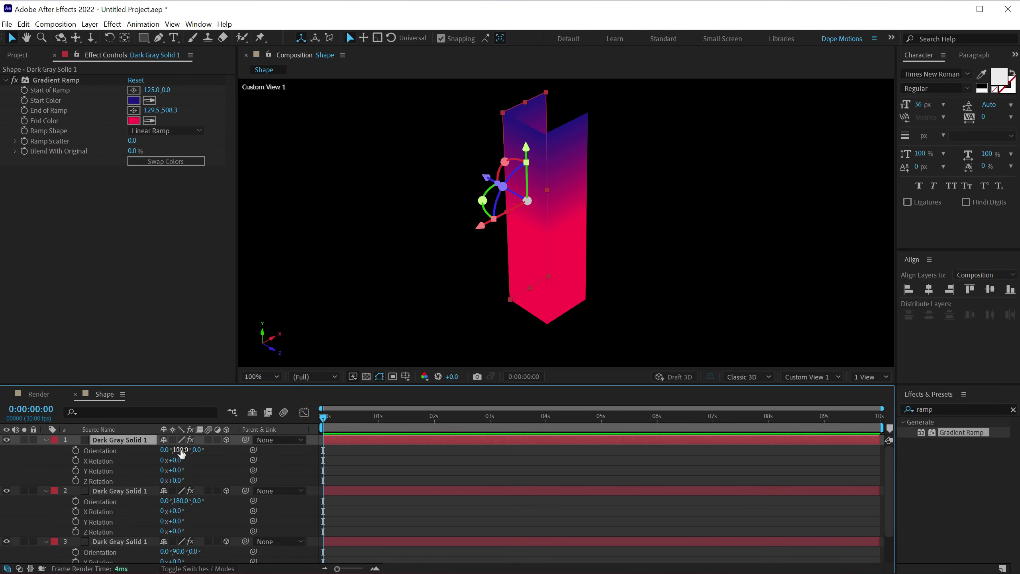
{"action": "left_click", "coordinate": [182, 450]}
{"action": "type", "text": "90"}
{"action": "key", "text": "Return"}
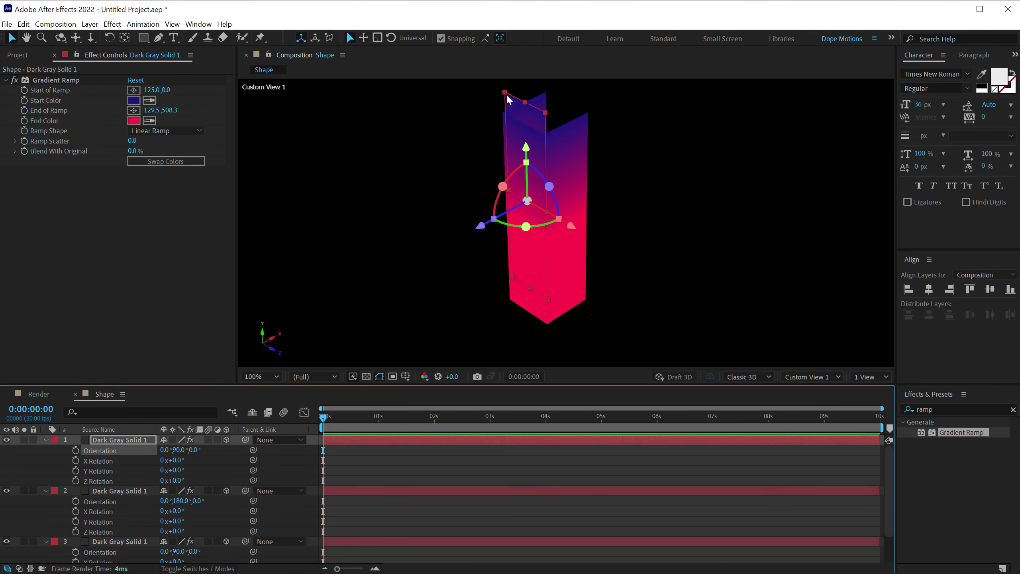
{"action": "left_click", "coordinate": [517, 109]}
{"action": "left_click", "coordinate": [528, 113]}
{"action": "scroll", "coordinate": [528, 113], "scroll_direction": "up", "scroll_amount": 1}
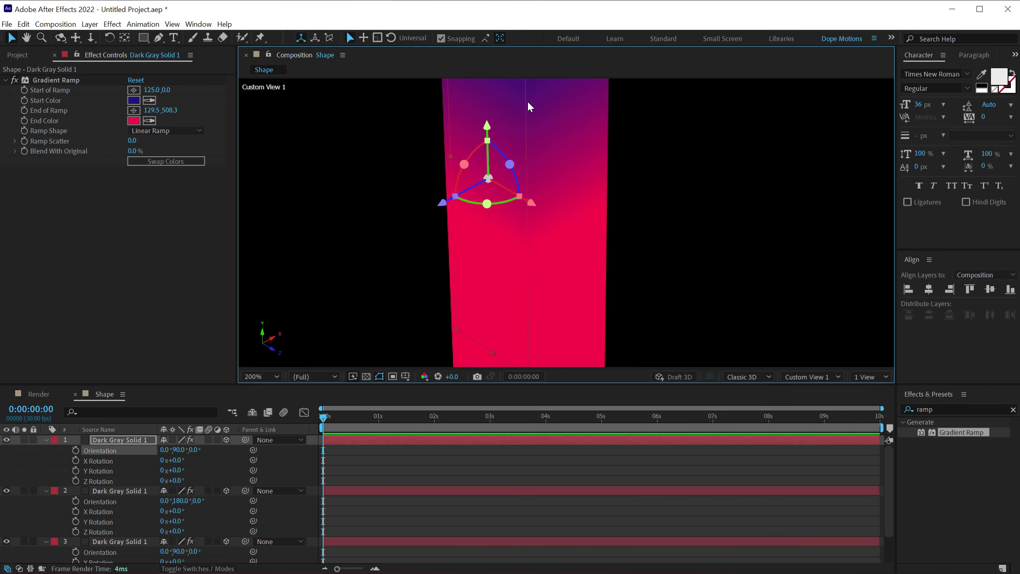
{"action": "left_click_drag", "start_coordinate": [466, 125], "coordinate": [530, 119]}
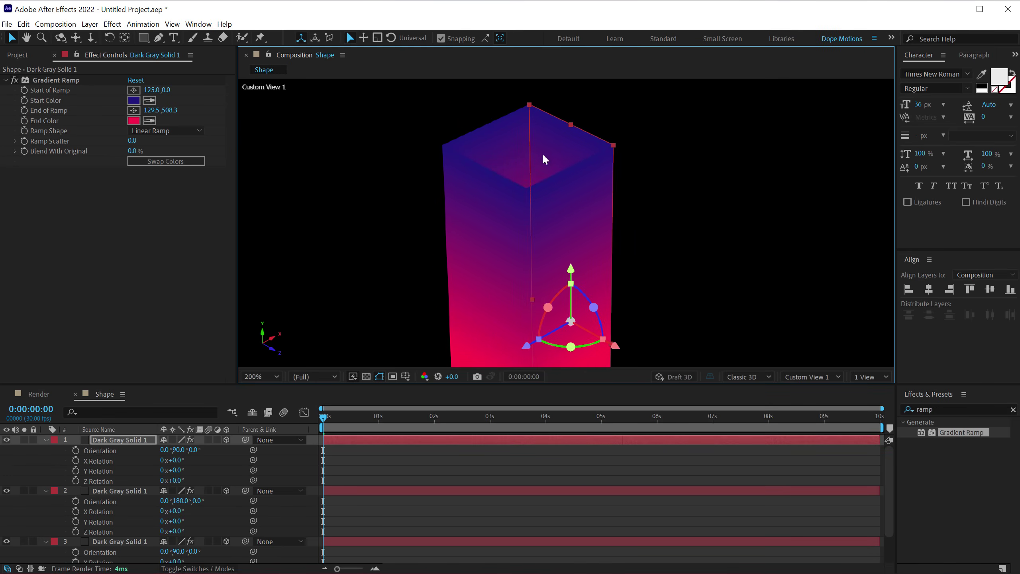
Orbit to inspect the closed column, collapse all layer properties, and deselect.
{"action": "scroll", "coordinate": [564, 231], "scroll_direction": "down", "scroll_amount": 1}
{"action": "key", "text": "c"}
{"action": "left_click_drag", "start_coordinate": [612, 245], "coordinate": [386, 265]}
{"action": "left_click", "coordinate": [97, 439]}
{"action": "key", "text": "ctrl+a"}
{"action": "key", "text": "r"}
{"action": "left_click", "coordinate": [110, 509]}
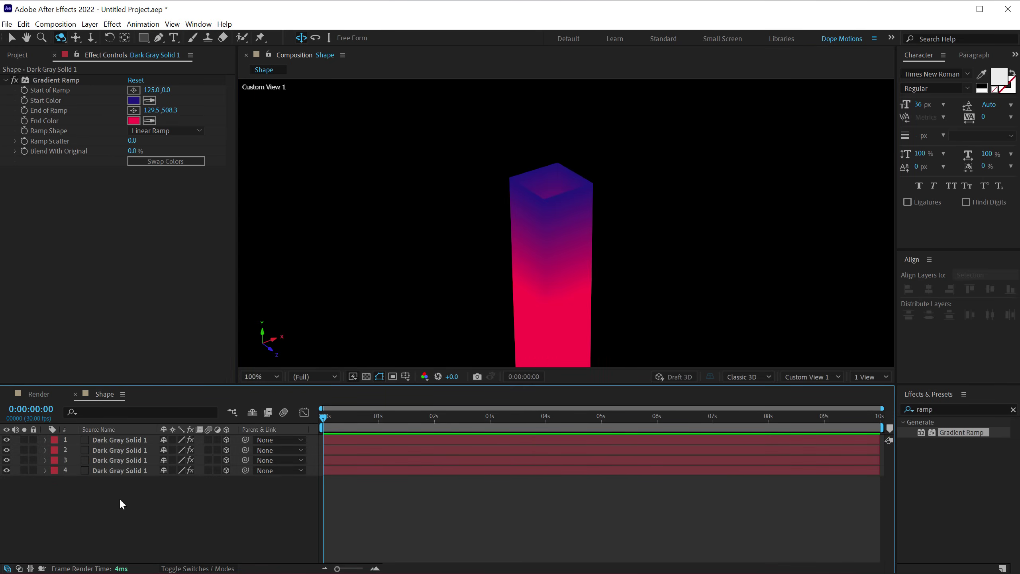
Create a 250×250 px solid named 'Top'.
{"action": "key", "text": "ctrl+y"}
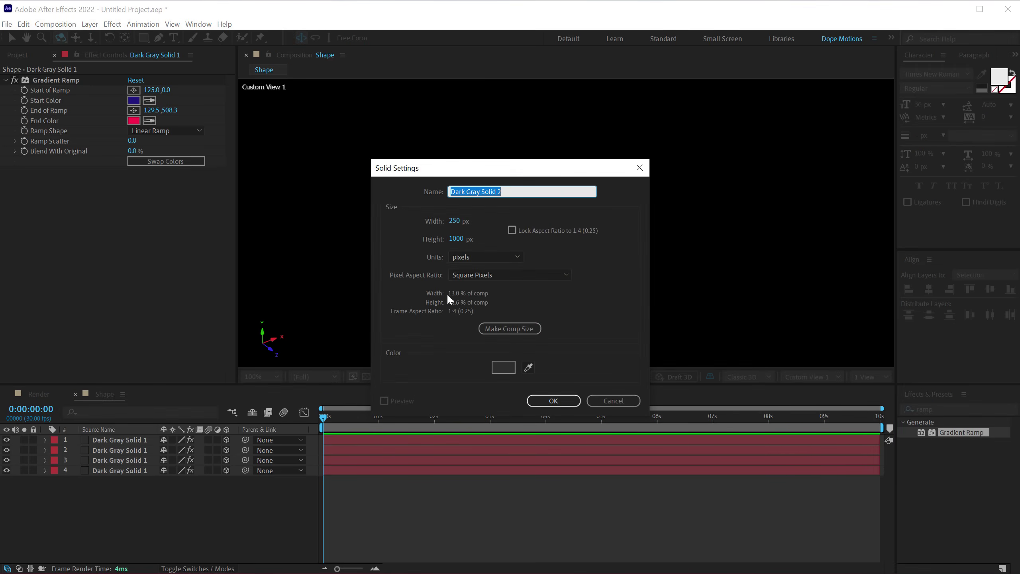
{"action": "left_click", "coordinate": [462, 240]}
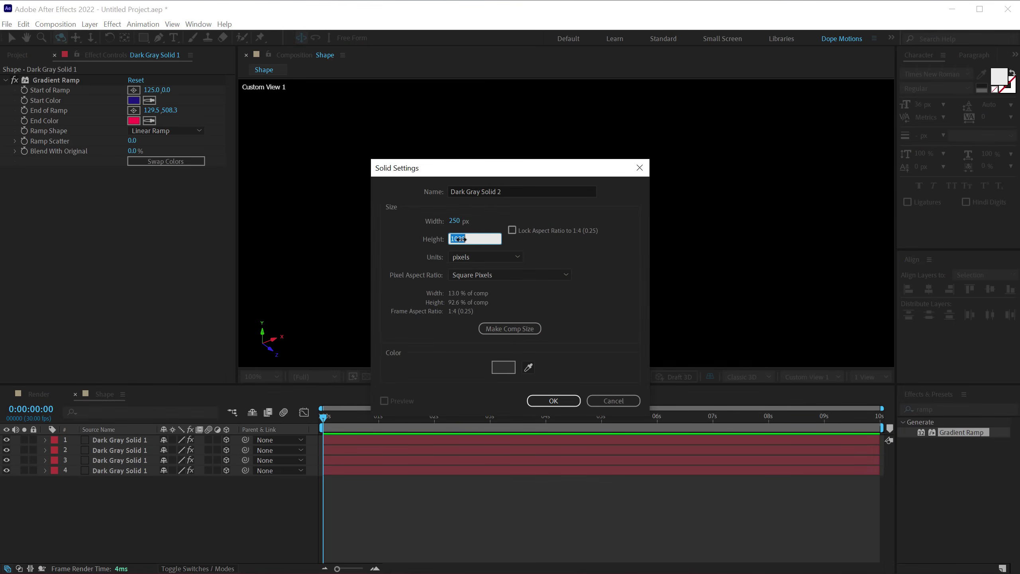
{"action": "type", "text": "250"}
{"action": "left_click", "coordinate": [573, 377]}
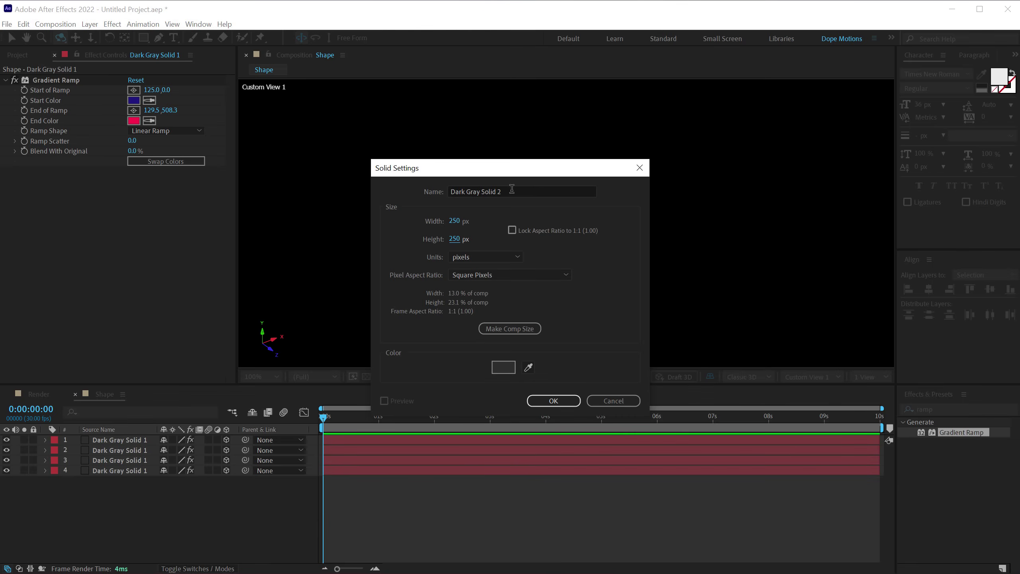
{"action": "left_click_drag", "start_coordinate": [511, 189], "coordinate": [407, 191]}
{"action": "type", "text": "Top"}
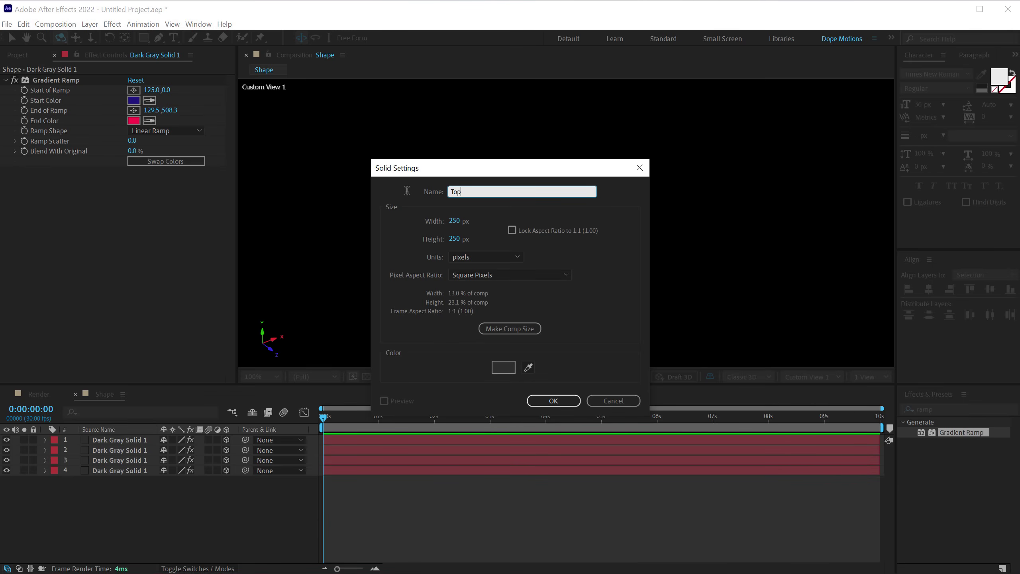
{"action": "left_click", "coordinate": [542, 403]}
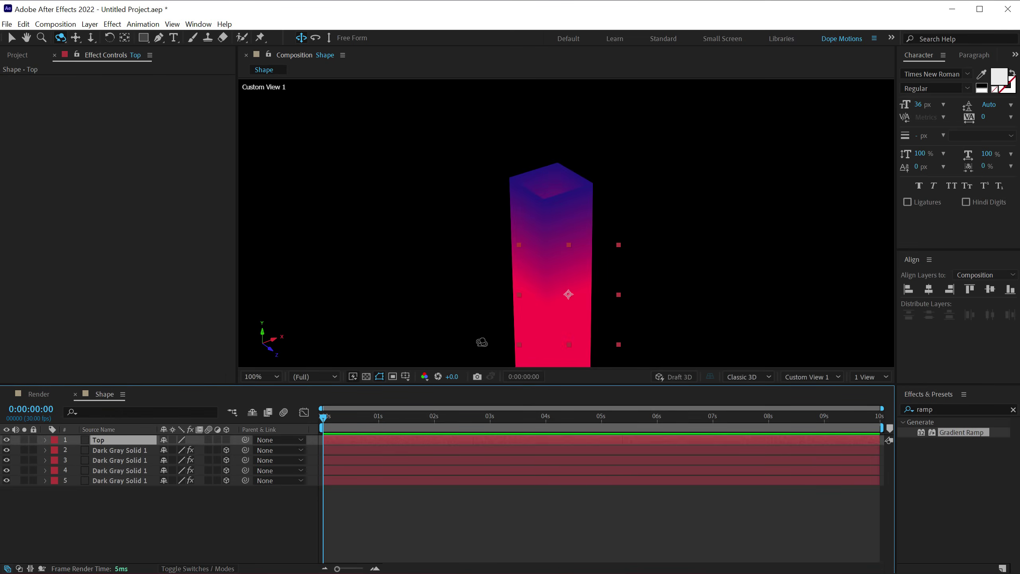
Make Top a 3D layer, set X orientation to 90°, and move it onto the column's top.
{"action": "left_click", "coordinate": [226, 440]}
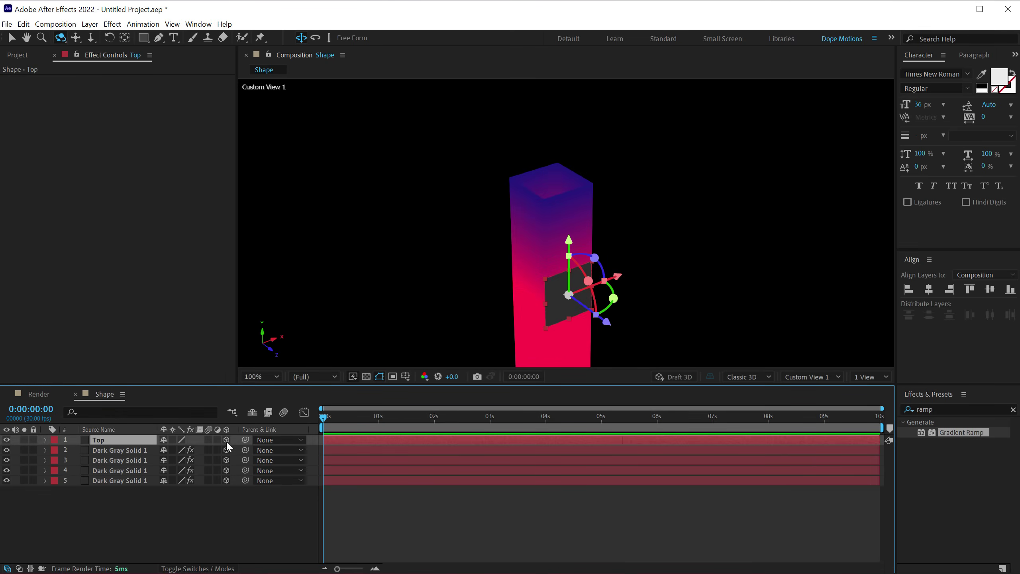
{"action": "key", "text": "r"}
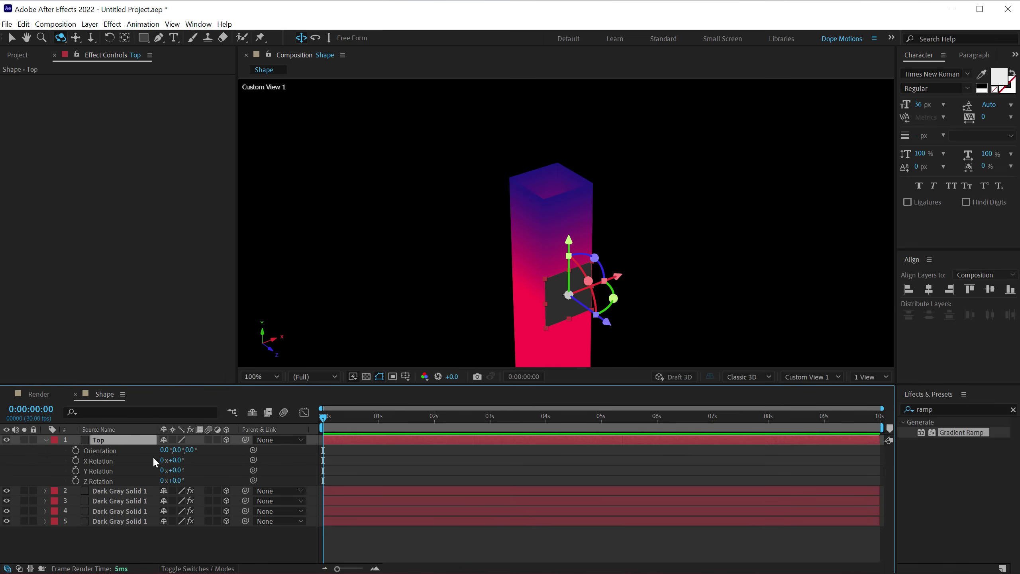
{"action": "mouse_move", "coordinate": [194, 453]}
{"action": "left_mouse_down"}
{"action": "mouse_move", "coordinate": [164, 450]}
{"action": "mouse_move", "coordinate": [196, 452]}
{"action": "left_mouse_up"}
{"action": "left_click", "coordinate": [168, 449]}
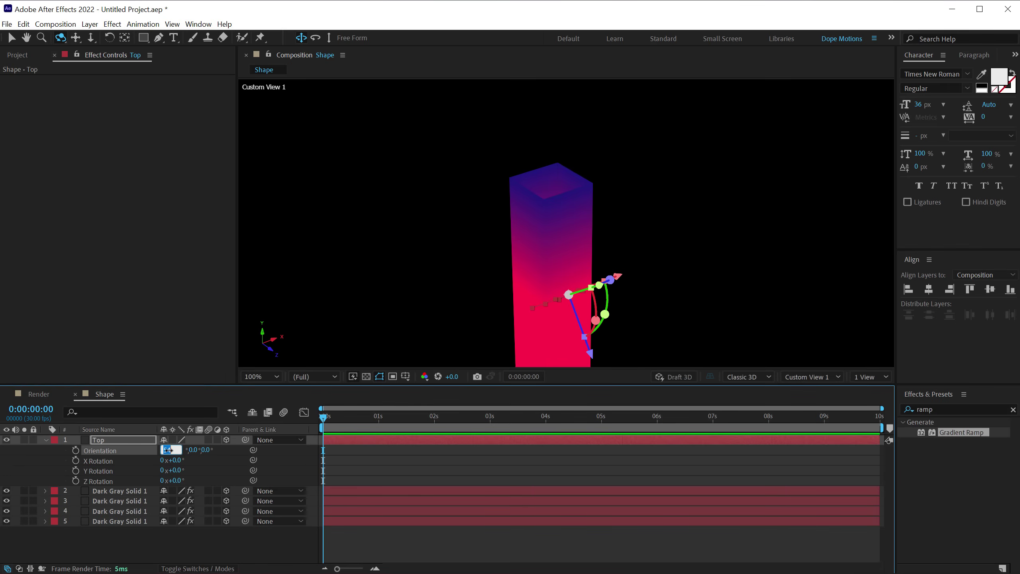
{"action": "type", "text": "90"}
{"action": "key", "text": "Return"}
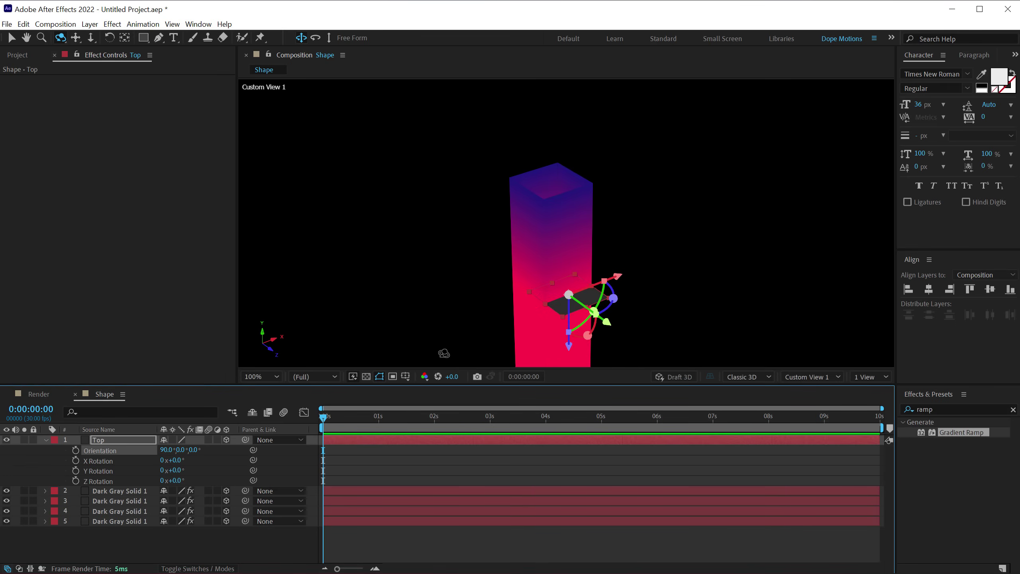
{"action": "key", "text": "v"}
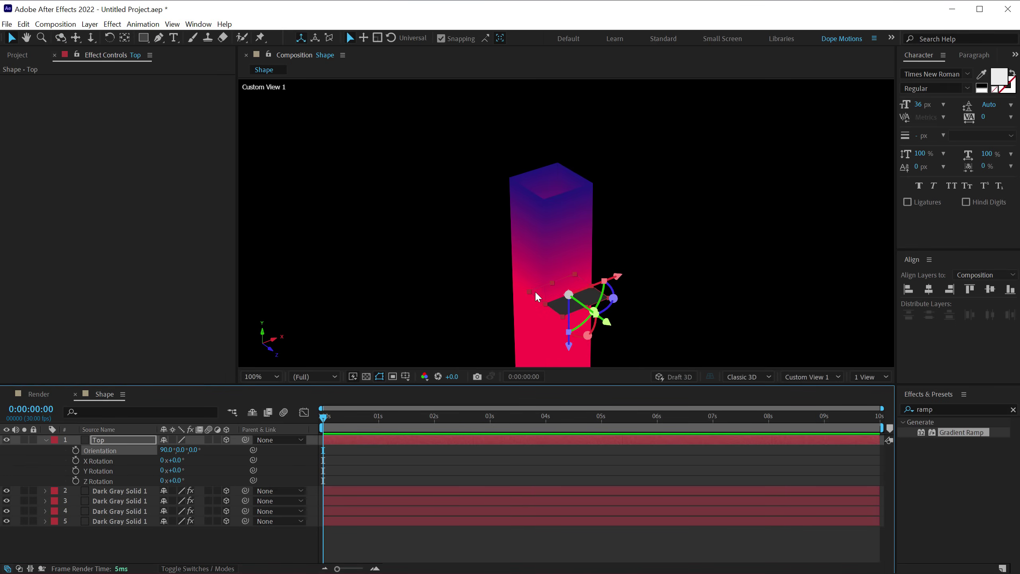
{"action": "left_click_drag", "start_coordinate": [534, 290], "coordinate": [517, 182]}
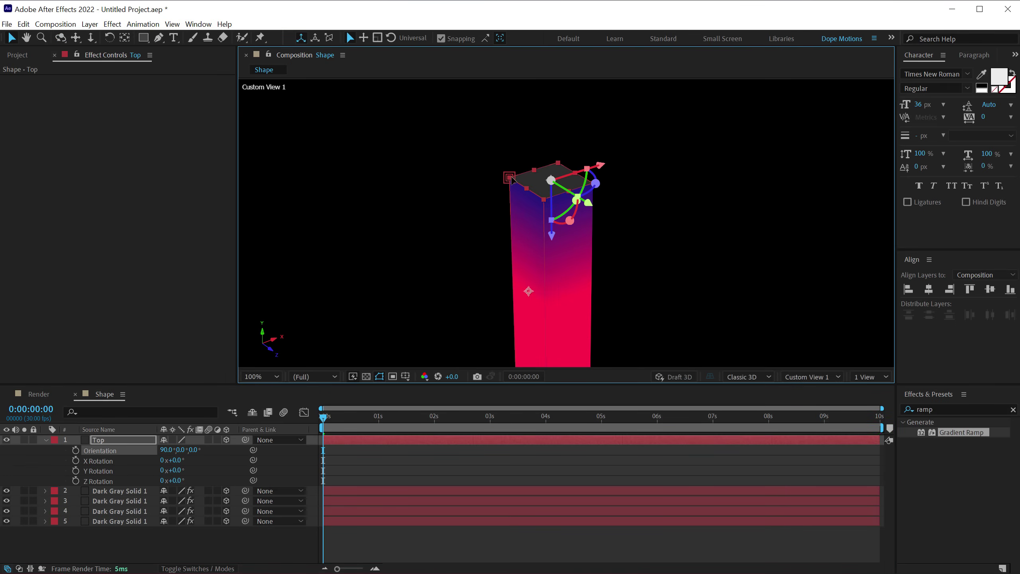
{"action": "left_click", "coordinate": [405, 538]}
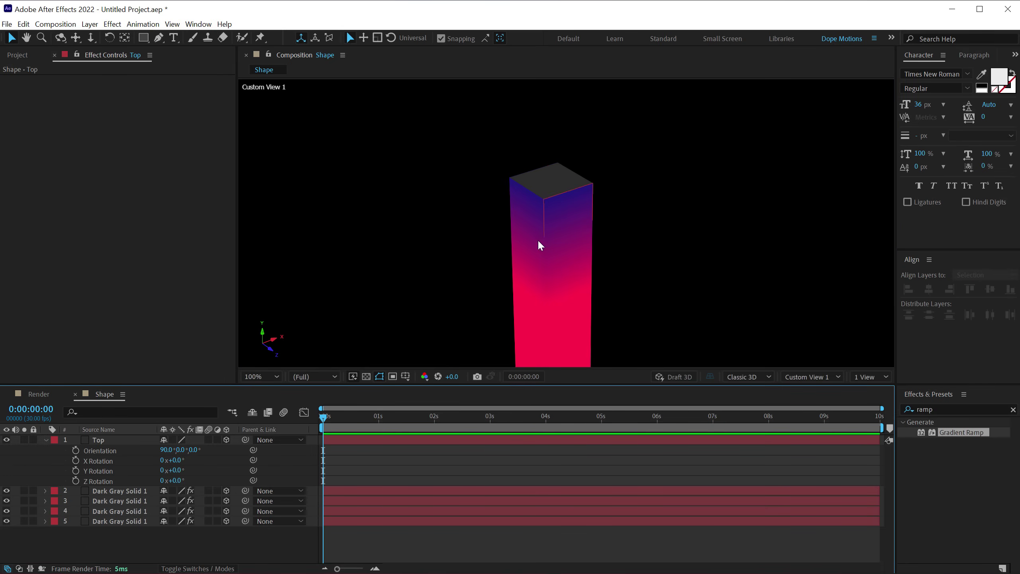
Copy a side panel's Gradient Ramp and paste it onto the Top layer.
{"action": "left_click", "coordinate": [115, 490]}
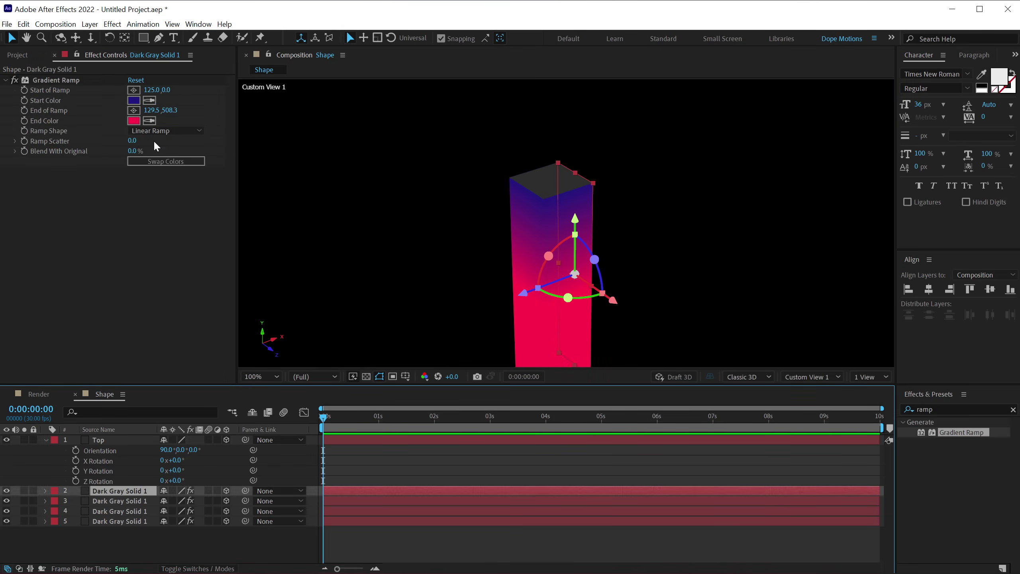
{"action": "left_click", "coordinate": [58, 79]}
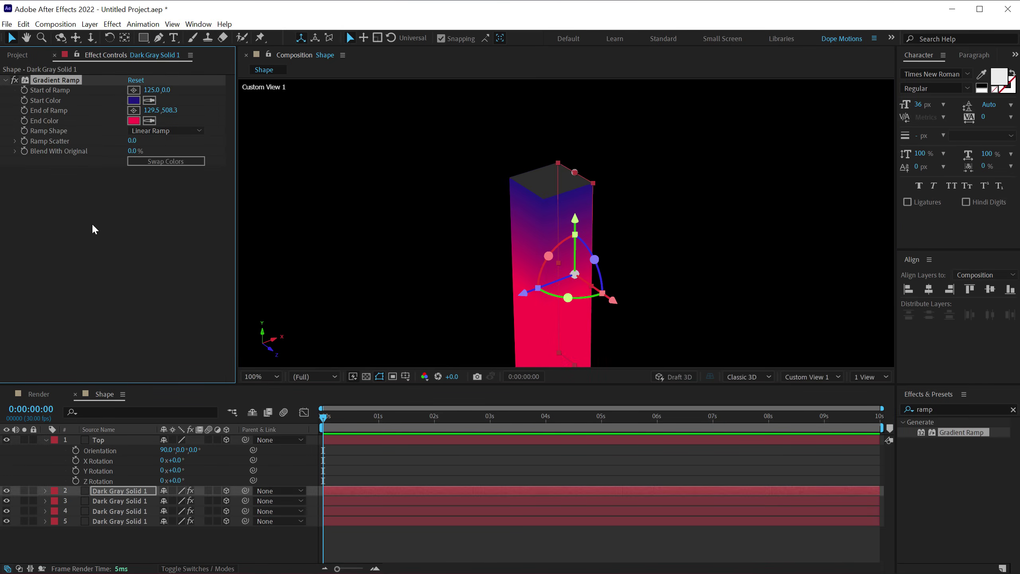
{"action": "left_click", "coordinate": [104, 442]}
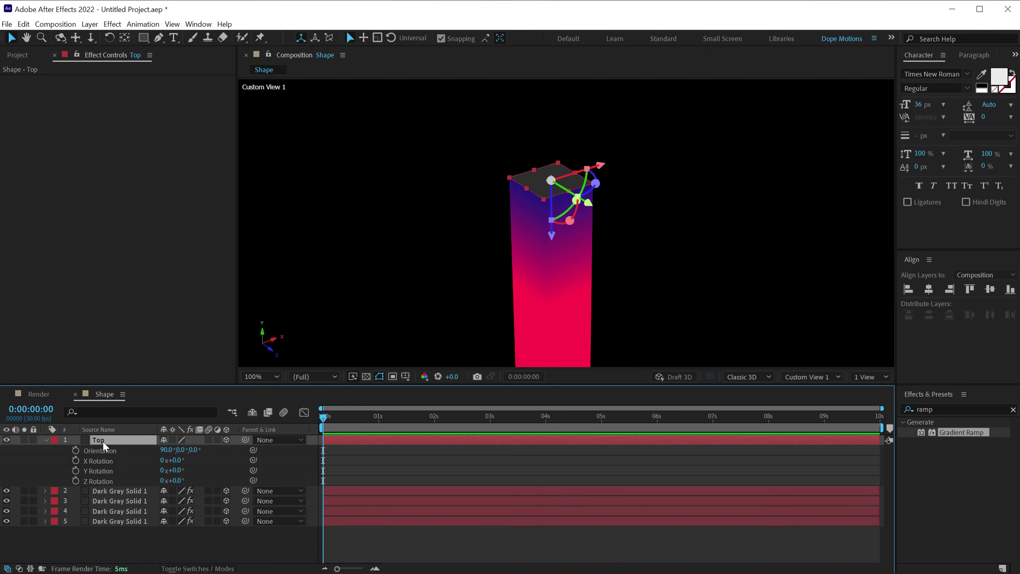
{"action": "key", "text": "ctrl+v"}
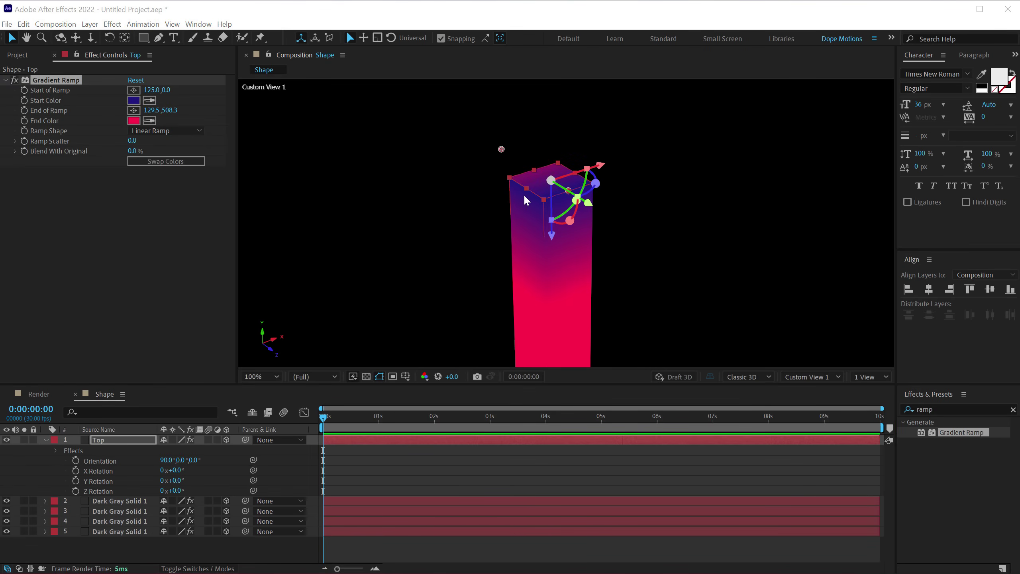
Recolour the Top gradient from vivid blue to cyan #17BDFF, ending at the face's corner.
{"action": "left_click", "coordinate": [134, 101]}
{"action": "mouse_move", "coordinate": [490, 249]}
{"action": "left_mouse_down"}
{"action": "mouse_move", "coordinate": [495, 217]}
{"action": "mouse_move", "coordinate": [506, 230]}
{"action": "left_mouse_up"}
{"action": "left_click", "coordinate": [629, 223]}
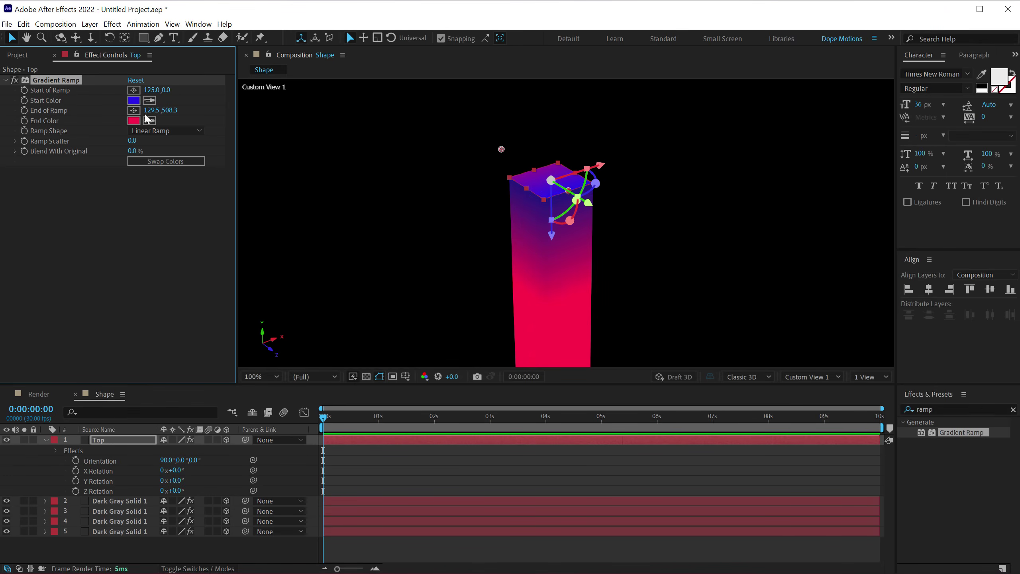
{"action": "left_click", "coordinate": [135, 122]}
{"action": "left_click", "coordinate": [535, 286]}
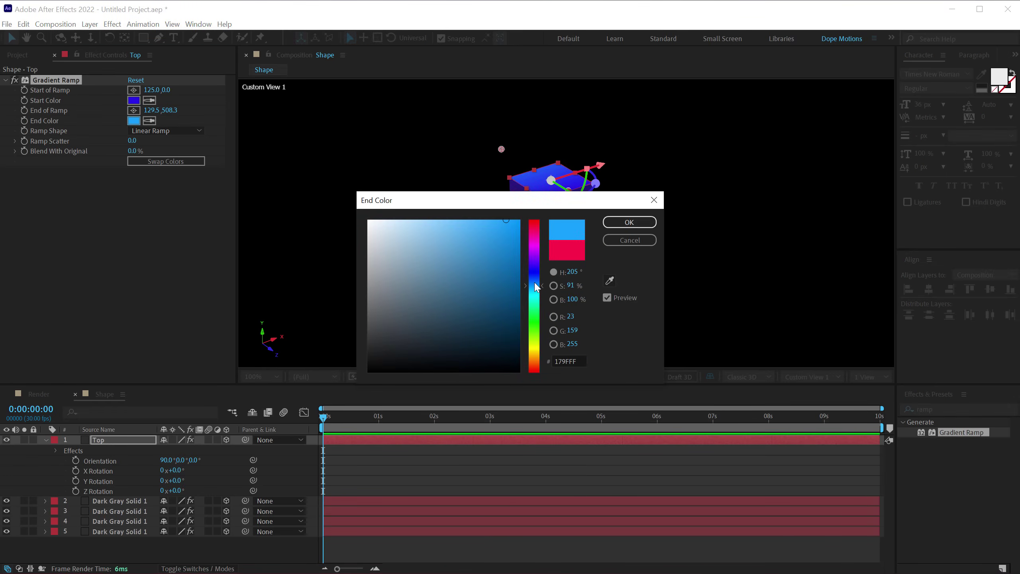
{"action": "left_click_drag", "start_coordinate": [543, 189], "coordinate": [489, 211]}
{"action": "left_click", "coordinate": [575, 245]}
{"action": "left_click_drag", "start_coordinate": [502, 150], "coordinate": [596, 187]}
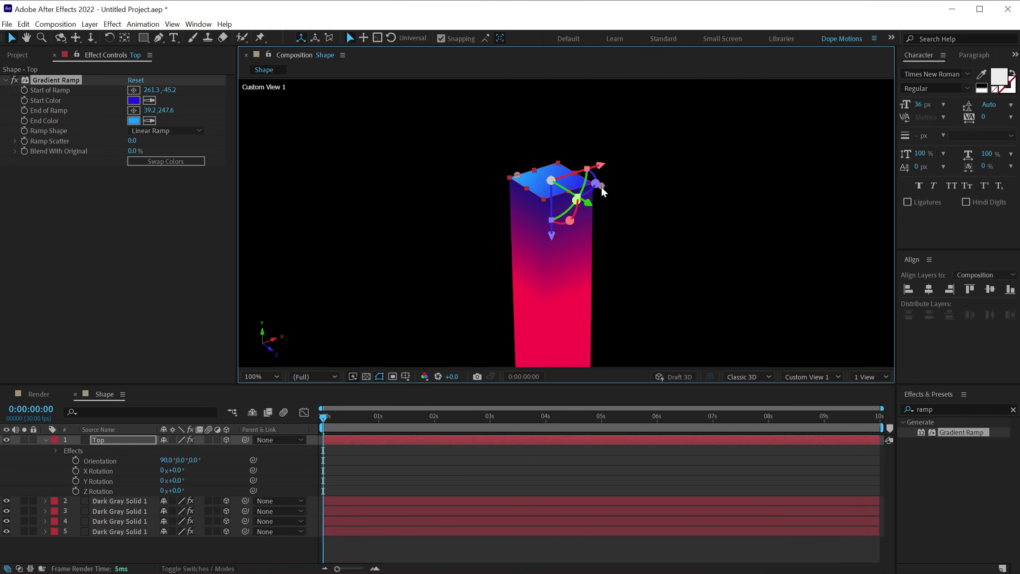
{"action": "left_click", "coordinate": [134, 121]}
{"action": "left_click", "coordinate": [484, 315]}
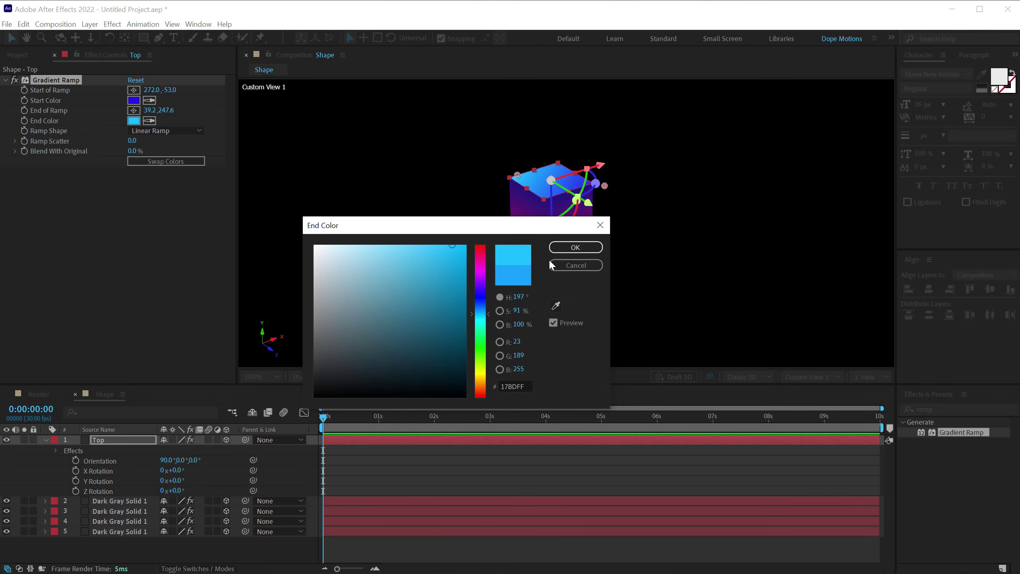
{"action": "left_click", "coordinate": [575, 247]}
Set the left side face's gradient end colour to blue #17A3FF.
{"action": "left_click", "coordinate": [529, 272]}
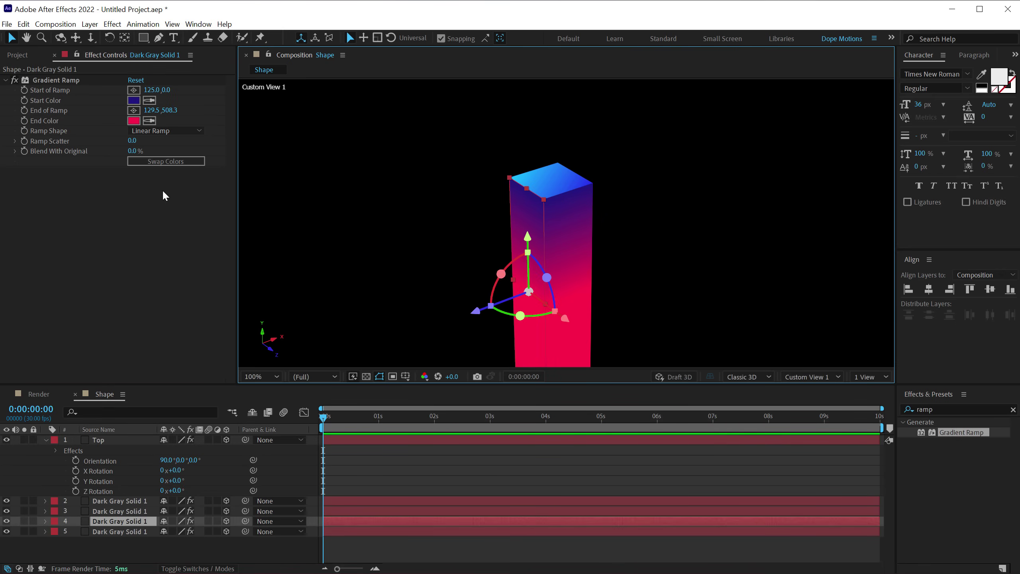
{"action": "left_click", "coordinate": [134, 121]}
{"action": "left_click", "coordinate": [486, 314]}
{"action": "left_click_drag", "start_coordinate": [549, 225], "coordinate": [874, 190]}
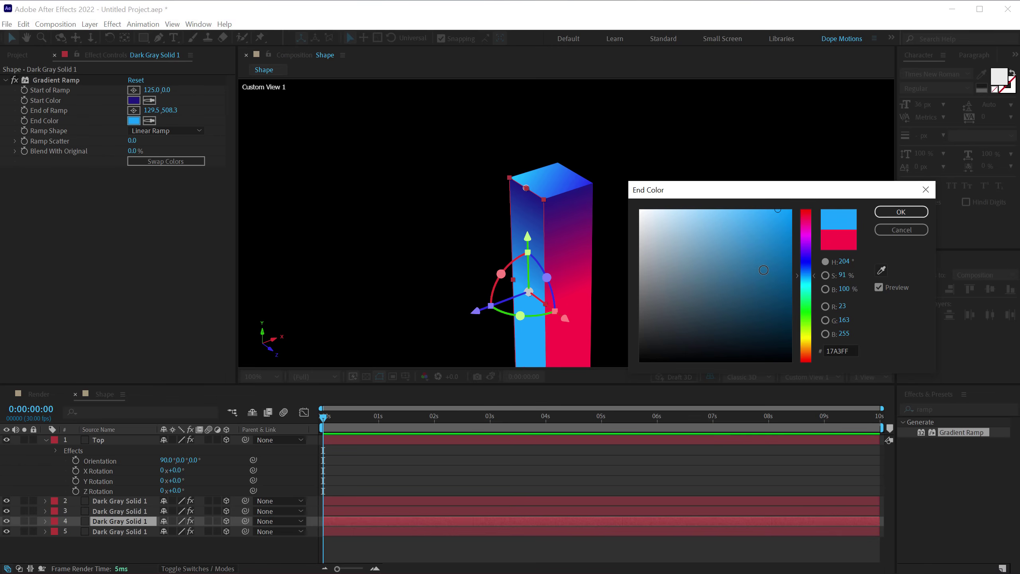
{"action": "left_click", "coordinate": [901, 211]}
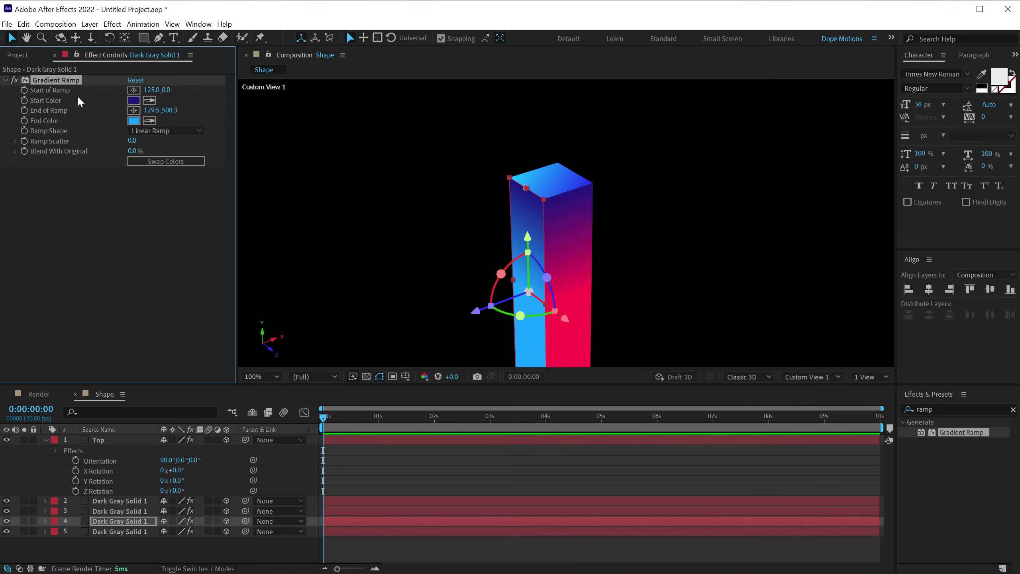
Orbit around the column and select its right face layer.
{"action": "left_click", "coordinate": [653, 231]}
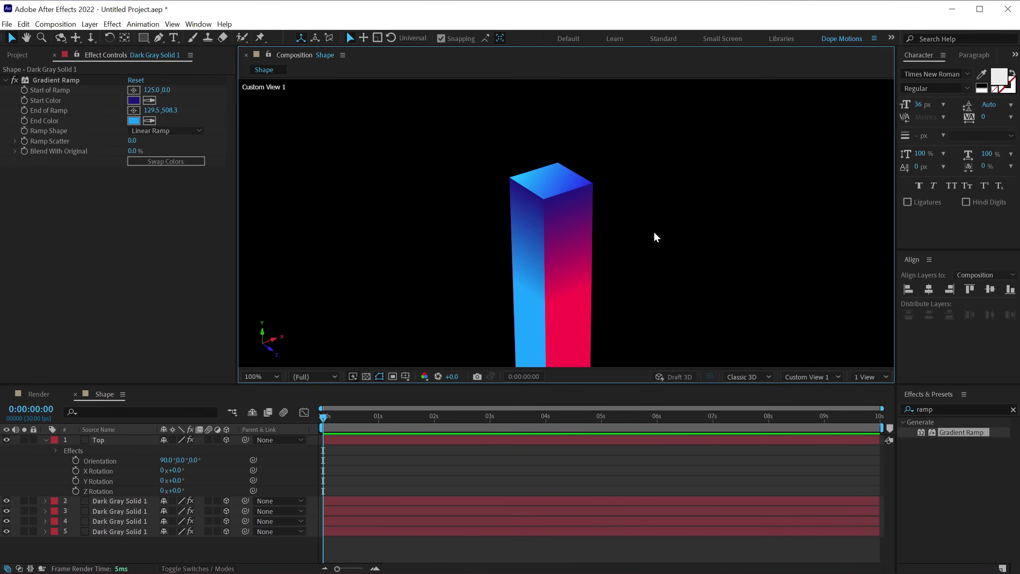
{"action": "key", "text": "c"}
{"action": "left_click_drag", "start_coordinate": [622, 239], "coordinate": [546, 251]}
{"action": "key", "text": "c"}
{"action": "key", "text": "v"}
{"action": "left_click", "coordinate": [612, 251]}
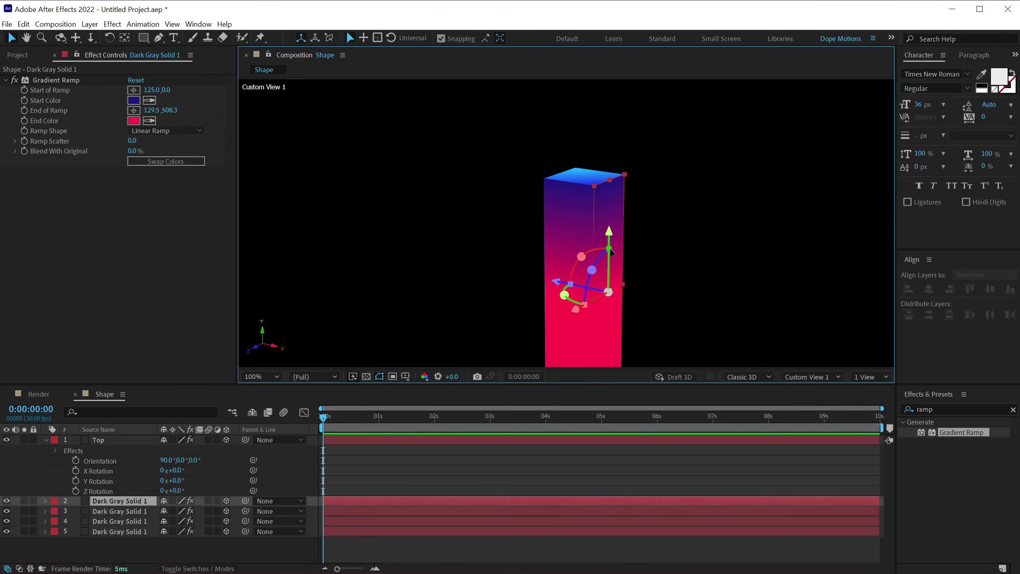
{"action": "key", "text": "c"}
{"action": "key", "text": "c"}
{"action": "key", "text": "c"}
{"action": "left_click_drag", "start_coordinate": [639, 221], "coordinate": [742, 228]}
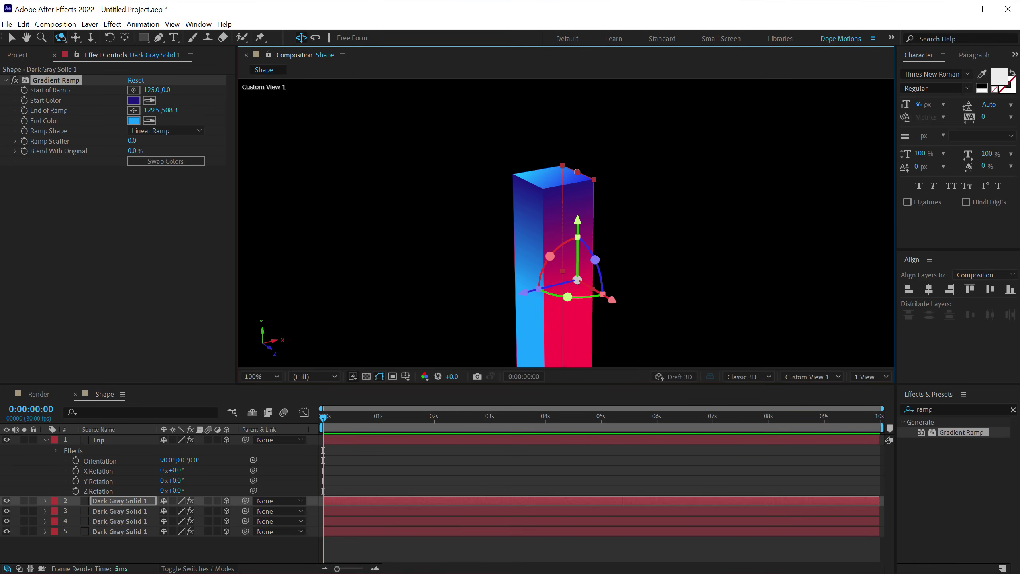
Collapse Top's properties, recentre the view at 50%, and switch to Active Camera.
{"action": "left_click", "coordinate": [12, 39]}
{"action": "left_click", "coordinate": [45, 439]}
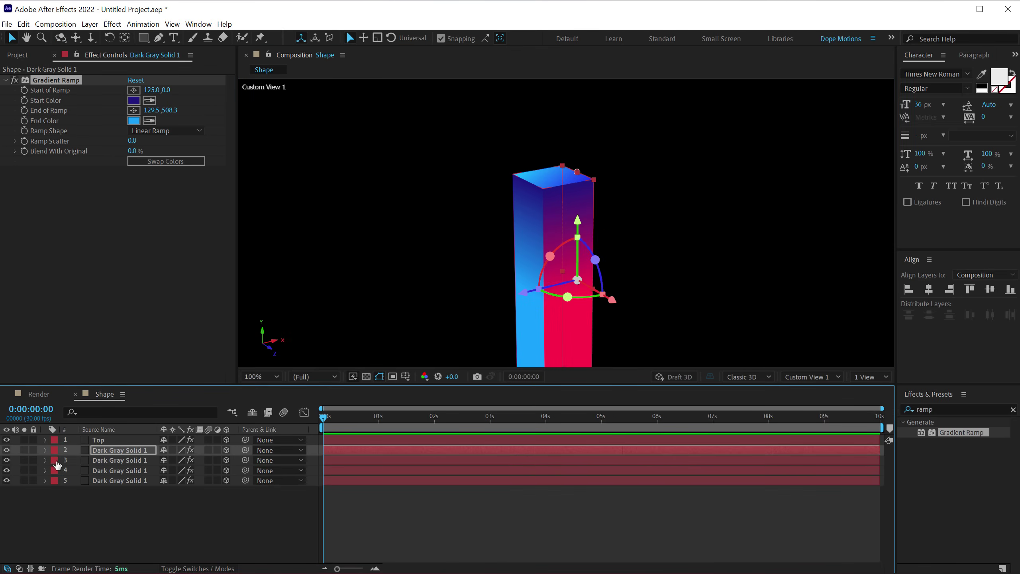
{"action": "left_click", "coordinate": [364, 290]}
{"action": "scroll", "coordinate": [512, 238], "scroll_direction": "down", "scroll_amount": 2}
{"action": "key", "text": "h"}
{"action": "left_click_drag", "start_coordinate": [512, 239], "coordinate": [552, 220]}
{"action": "key", "text": "v"}
{"action": "left_click", "coordinate": [810, 376]}
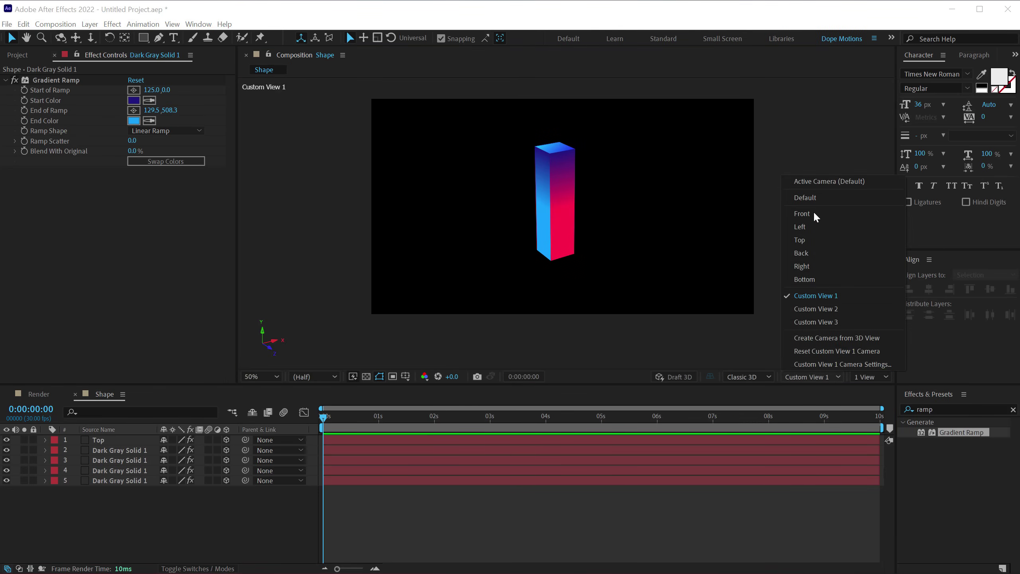
{"action": "left_click", "coordinate": [815, 182]}
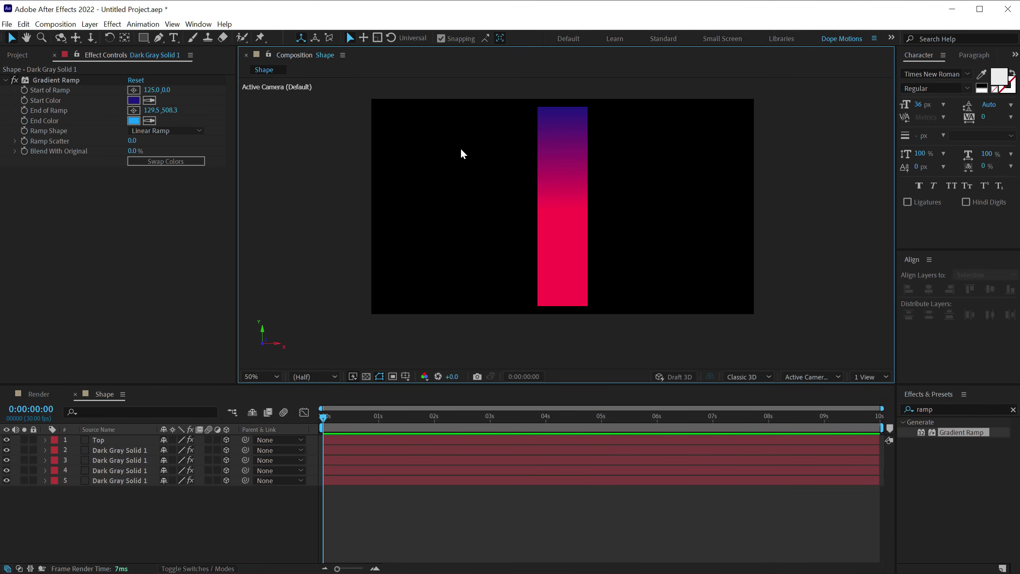
Drop the Shape comp into the Render comp as a 3D layer with Collapse Transformations on.
{"action": "left_click", "coordinate": [45, 394]}
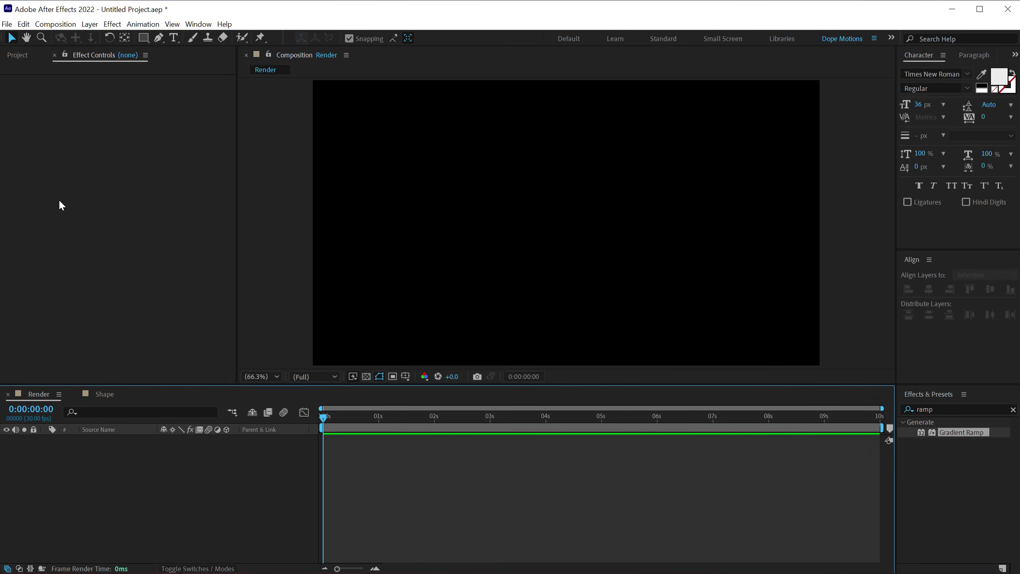
{"action": "left_click", "coordinate": [17, 55]}
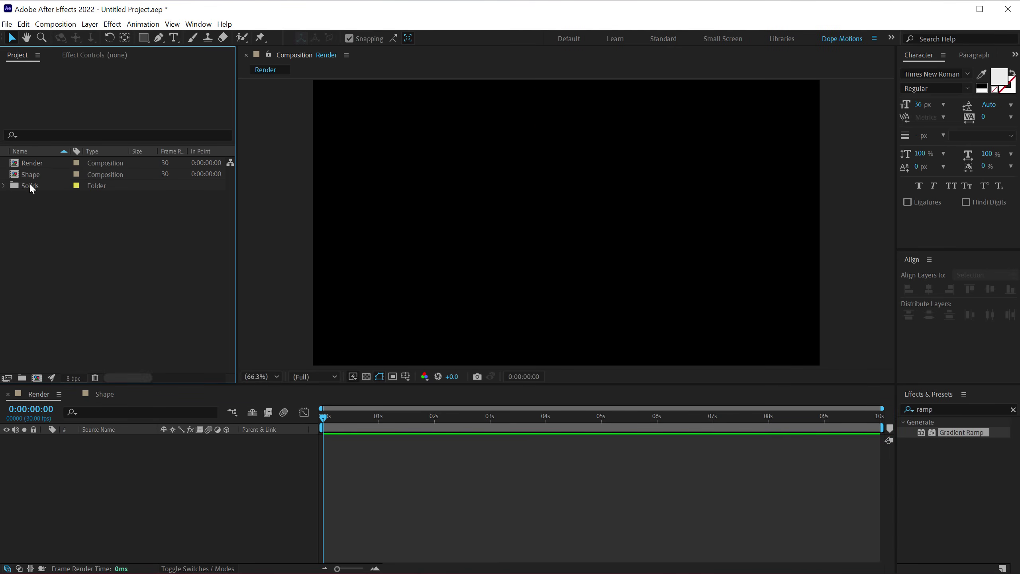
{"action": "left_click_drag", "start_coordinate": [31, 174], "coordinate": [78, 467]}
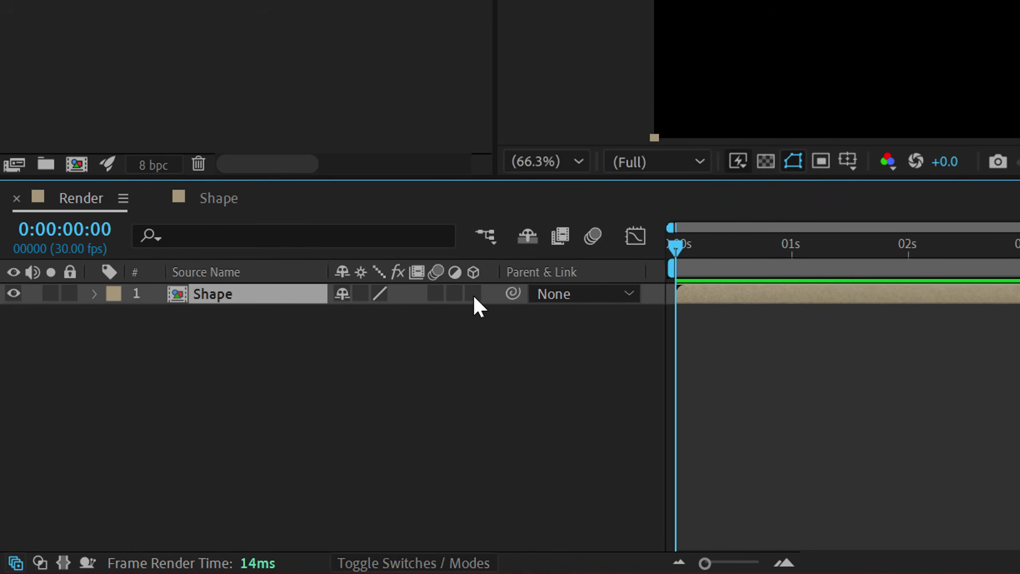
{"action": "left_click", "coordinate": [226, 439]}
{"action": "left_click", "coordinate": [361, 294]}
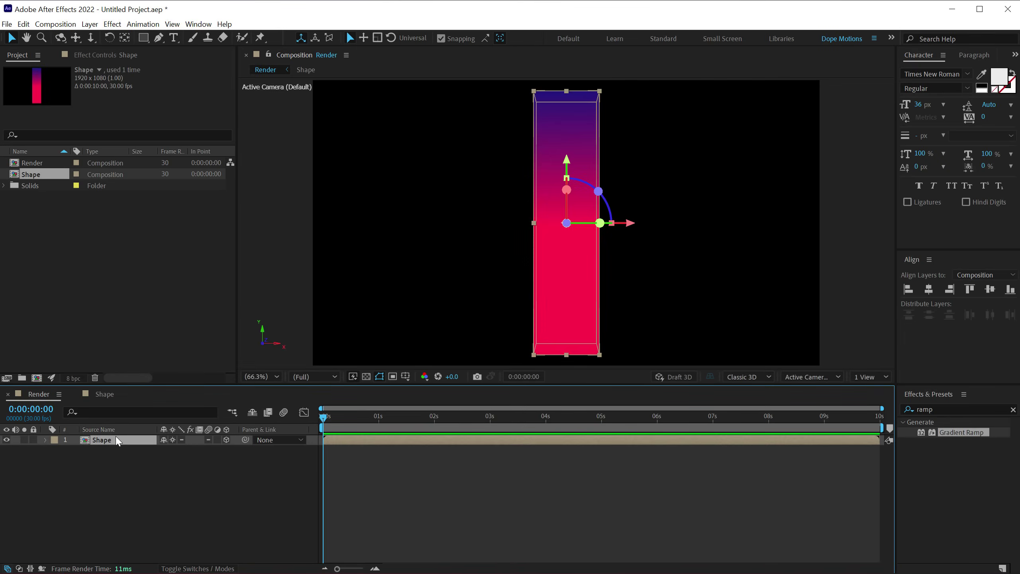
Add a new camera using the 135mm lens preset.
{"action": "right_click", "coordinate": [123, 468]}
{"action": "mouse_move", "coordinate": [191, 339]}
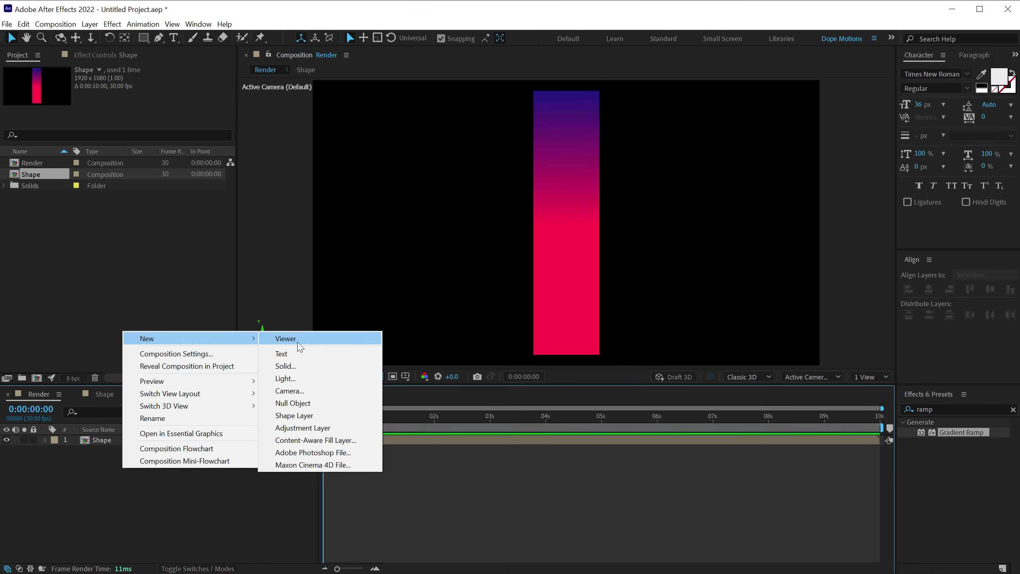
{"action": "left_click", "coordinate": [297, 391]}
{"action": "left_click", "coordinate": [583, 202]}
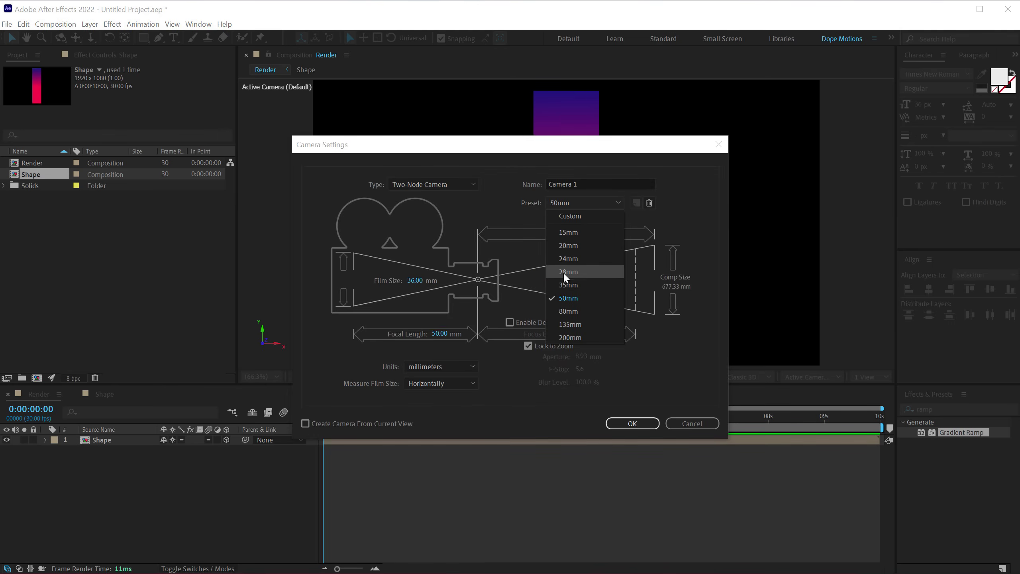
{"action": "left_click", "coordinate": [565, 324]}
{"action": "left_click", "coordinate": [625, 430]}
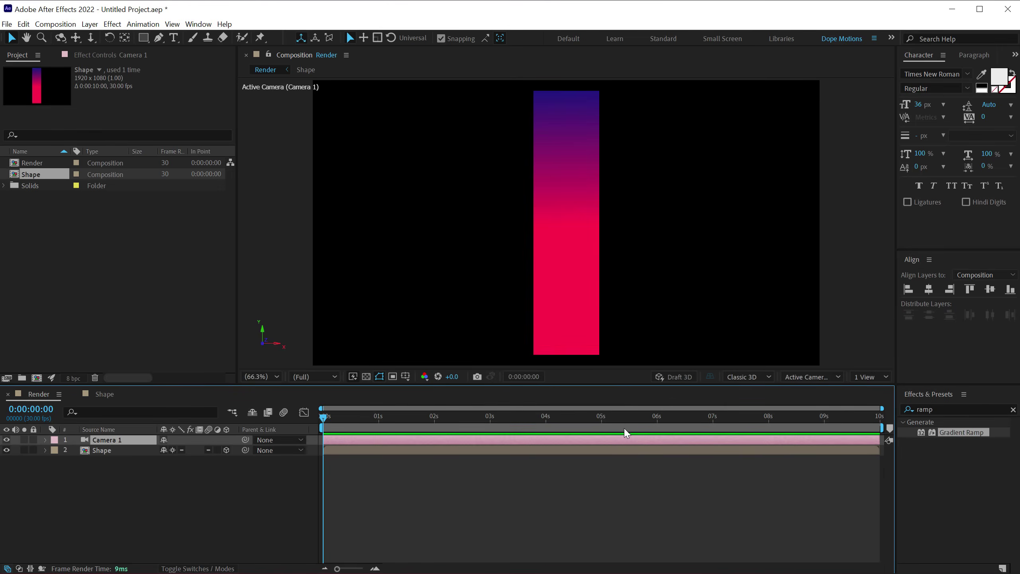
Add a 3D null object with its anchor centred, aligned to the comp's centre.
{"action": "left_click", "coordinate": [143, 478]}
{"action": "right_click", "coordinate": [143, 477]}
{"action": "mouse_move", "coordinate": [233, 347]}
{"action": "left_click", "coordinate": [337, 411]}
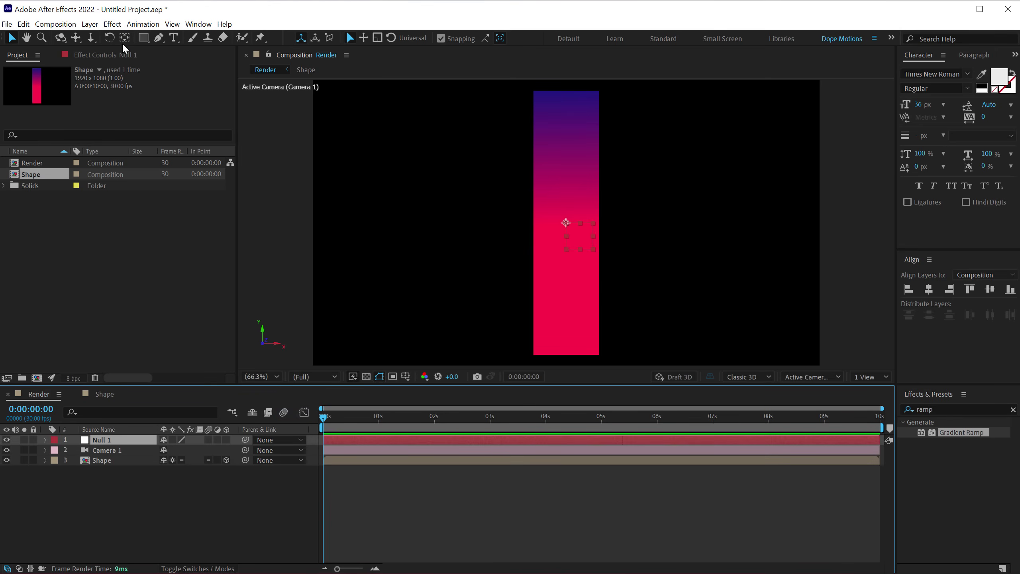
{"action": "key", "text": "ctrl+alt+Home"}
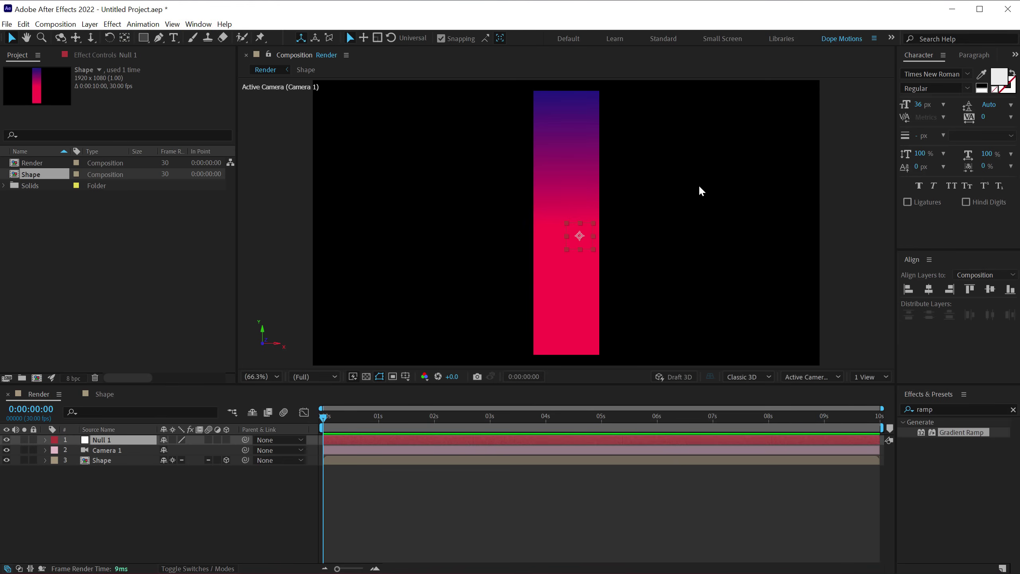
{"action": "left_click", "coordinate": [931, 292]}
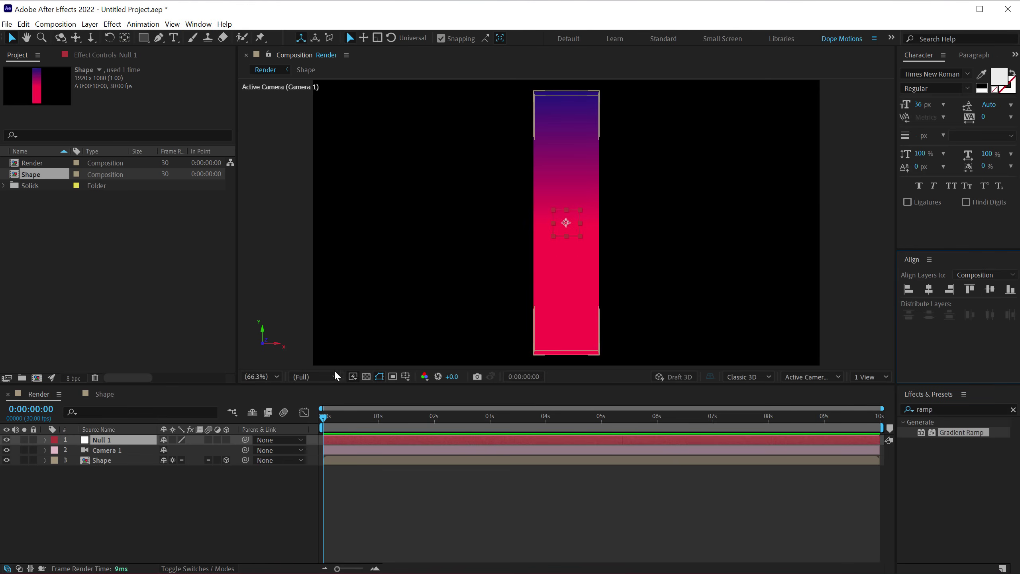
{"action": "left_click", "coordinate": [226, 440]}
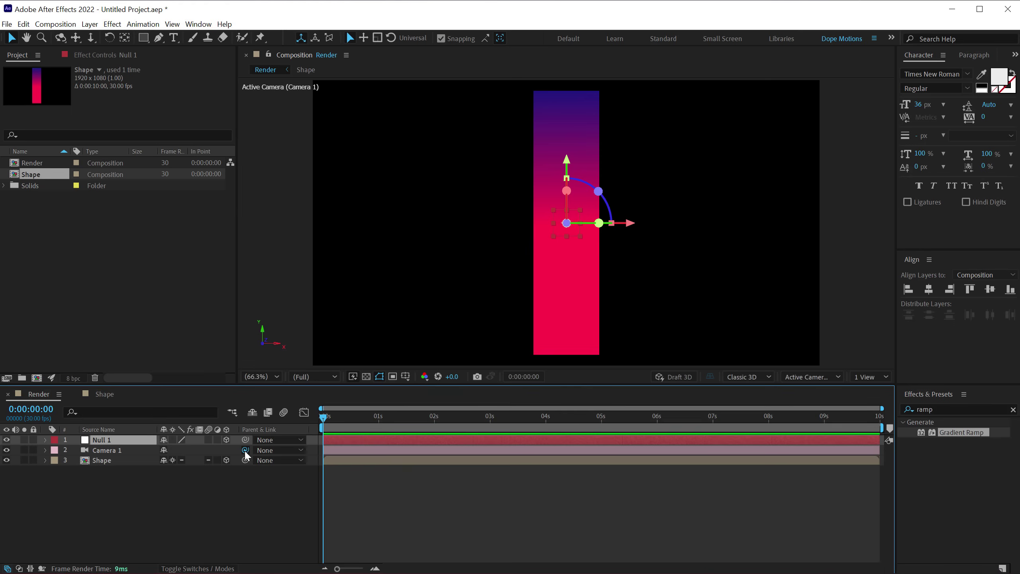
Parent Camera 1 to the null and rename the null 'Cam Control'.
{"action": "left_click_drag", "start_coordinate": [245, 449], "coordinate": [102, 440]}
{"action": "key", "text": "Return"}
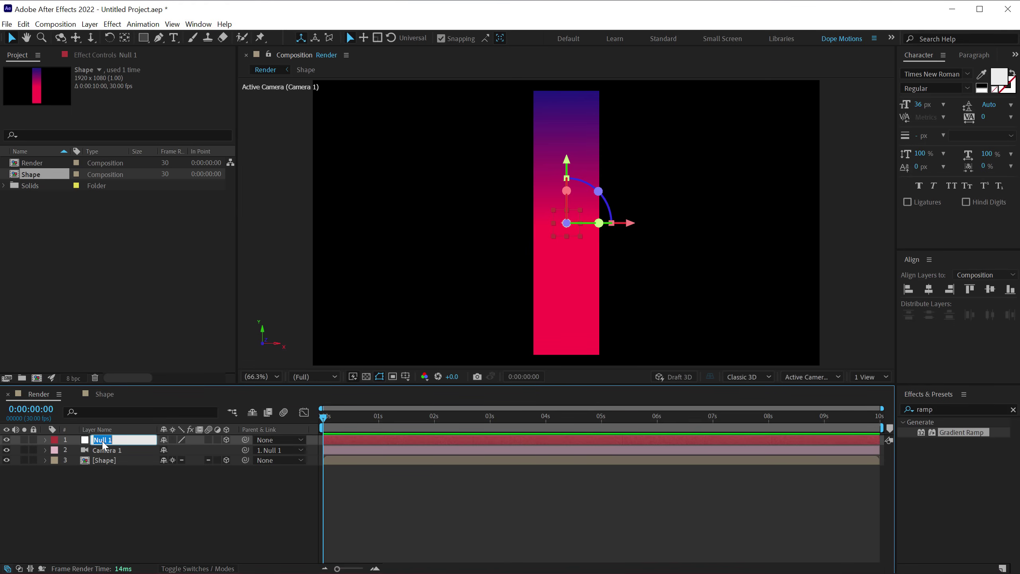
{"action": "type", "text": "Cam Control"}
{"action": "key", "text": "Return"}
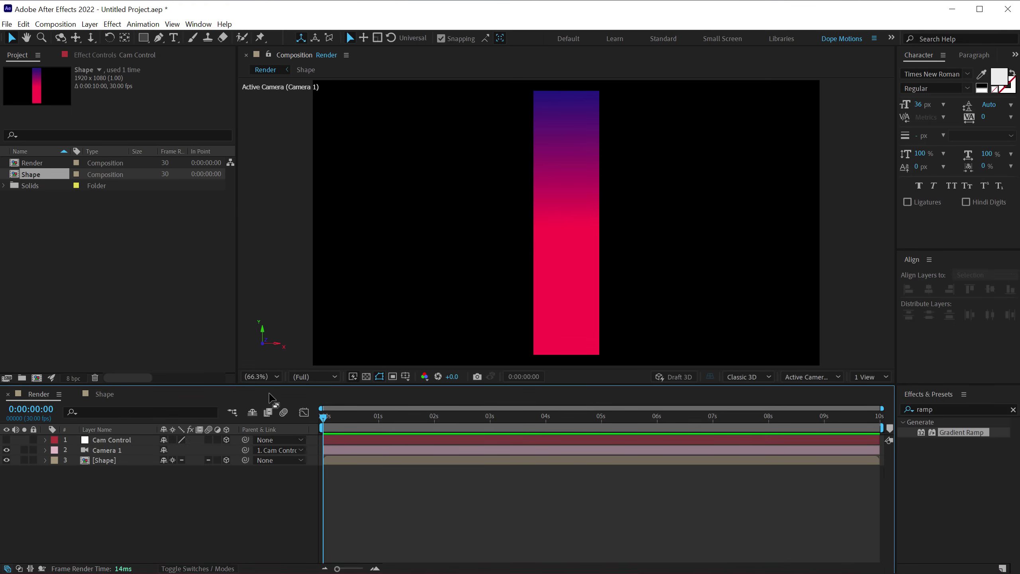
Orbit and tilt the camera so the box's top and depth are visible.
{"action": "key", "text": "c"}
{"action": "left_click_drag", "start_coordinate": [572, 196], "coordinate": [567, 285]}
{"action": "key", "text": "c"}
{"action": "key", "text": "c"}
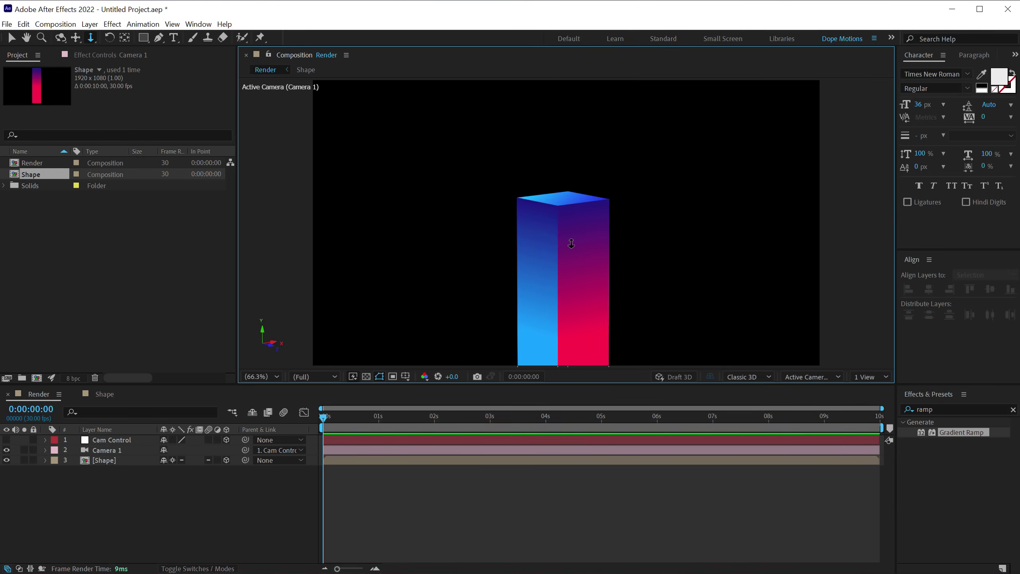
{"action": "key", "text": "c"}
{"action": "mouse_move", "coordinate": [571, 243]}
{"action": "left_mouse_down"}
{"action": "mouse_move", "coordinate": [572, 267]}
{"action": "mouse_move", "coordinate": [578, 250]}
{"action": "left_mouse_up"}
Open a second viewer of the Render comp, locked to Render.
{"action": "key", "text": "v"}
{"action": "left_click", "coordinate": [190, 532]}
{"action": "left_click", "coordinate": [269, 57]}
{"action": "left_click", "coordinate": [171, 24]}
{"action": "left_click", "coordinate": [189, 39]}
{"action": "left_click", "coordinate": [561, 179]}
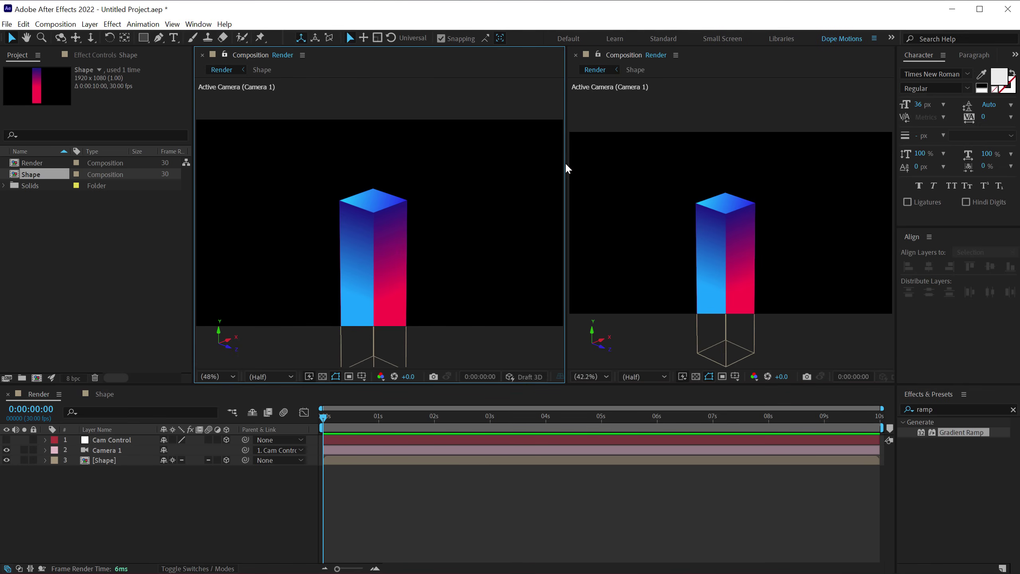
{"action": "left_click", "coordinate": [597, 54]}
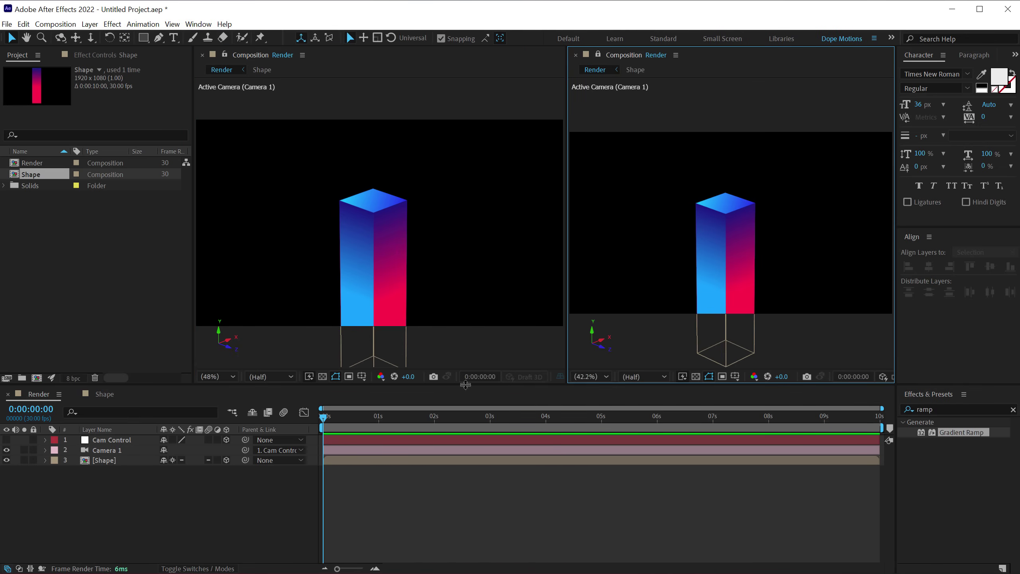
Set the left viewer to Top view at 50%, widen the camera view, and select the box.
{"action": "left_click_drag", "start_coordinate": [565, 378], "coordinate": [746, 378]}
{"action": "left_click", "coordinate": [663, 378]}
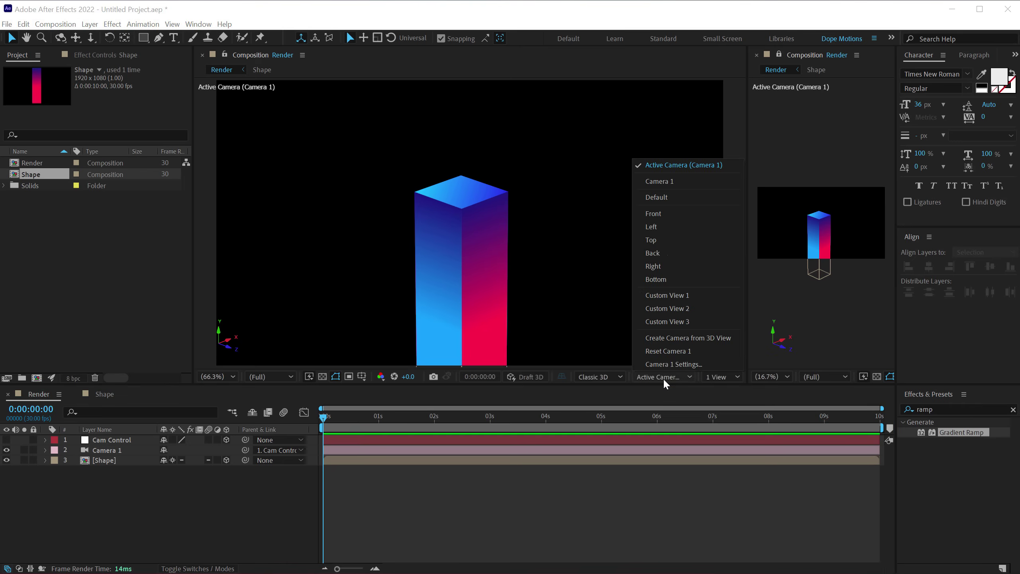
{"action": "left_click", "coordinate": [658, 242]}
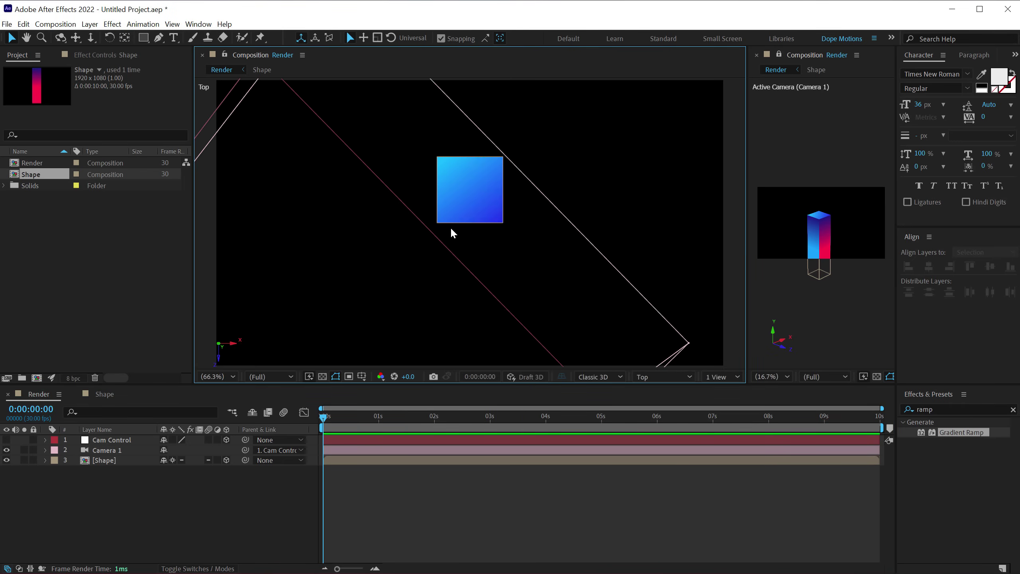
{"action": "key", "text": "comma"}
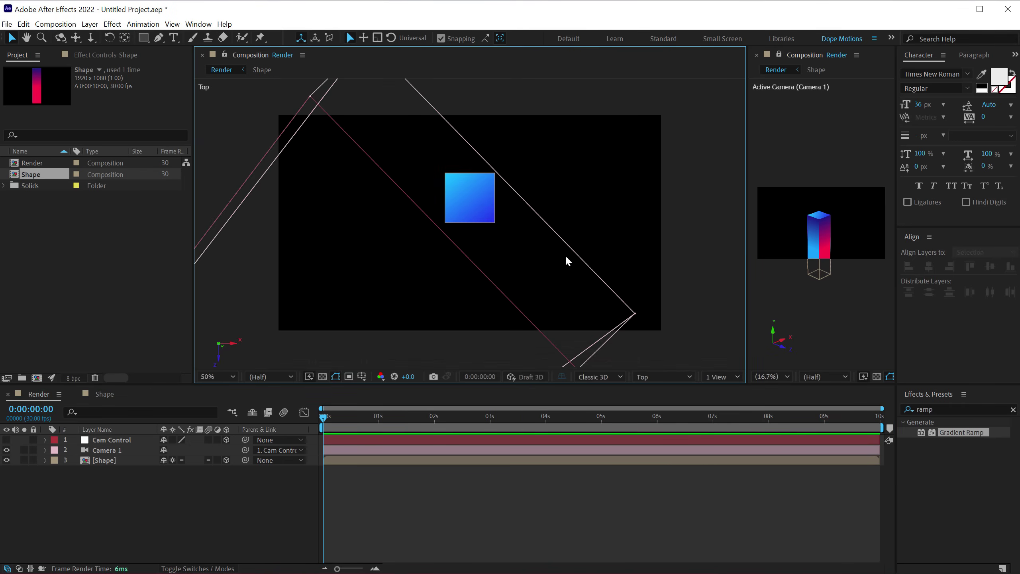
{"action": "left_click_drag", "start_coordinate": [747, 257], "coordinate": [634, 257]}
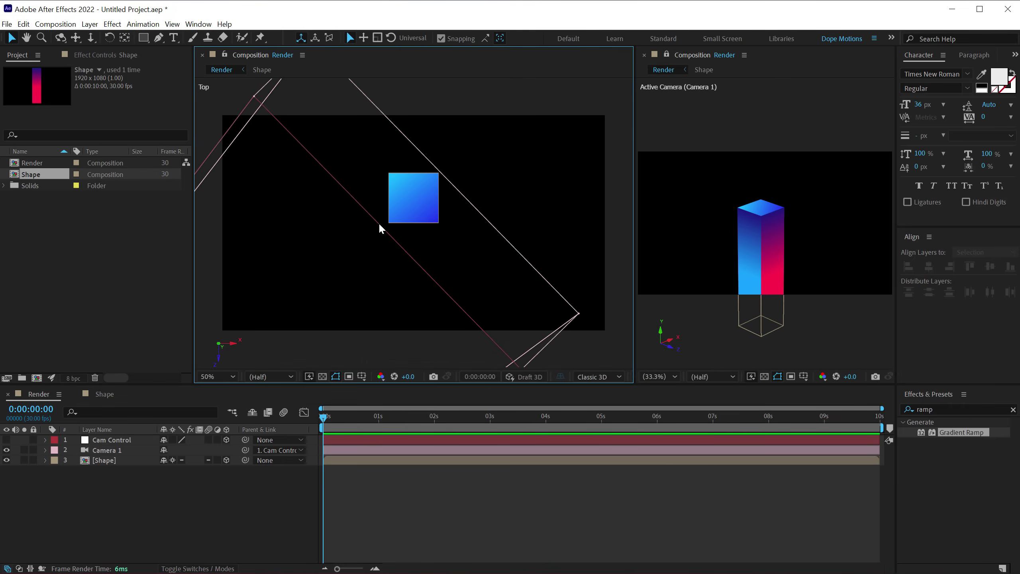
{"action": "left_click", "coordinate": [406, 207]}
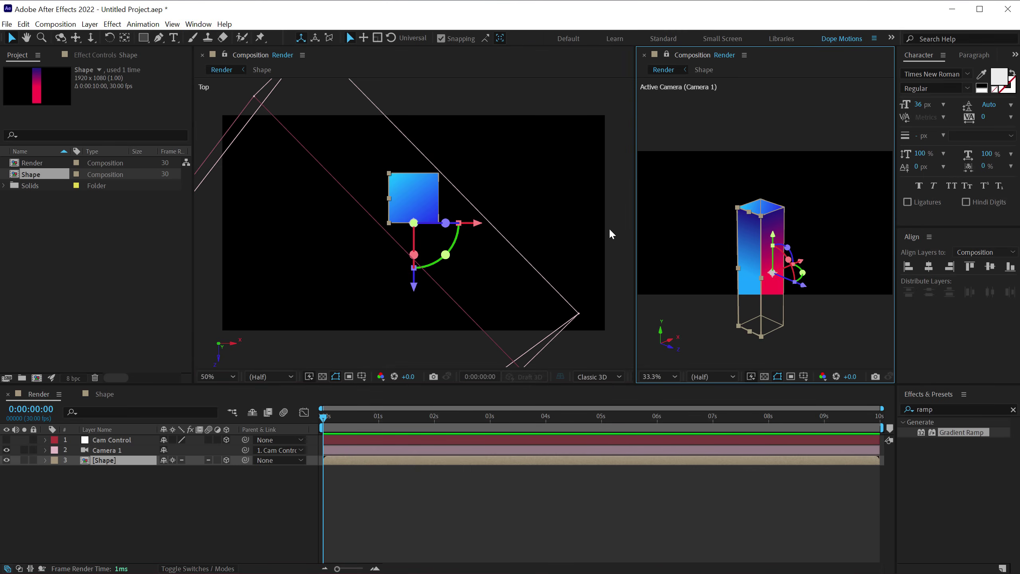
Move the box's anchor point up to its top face with the Pan Behind tool.
{"action": "key", "text": "slash"}
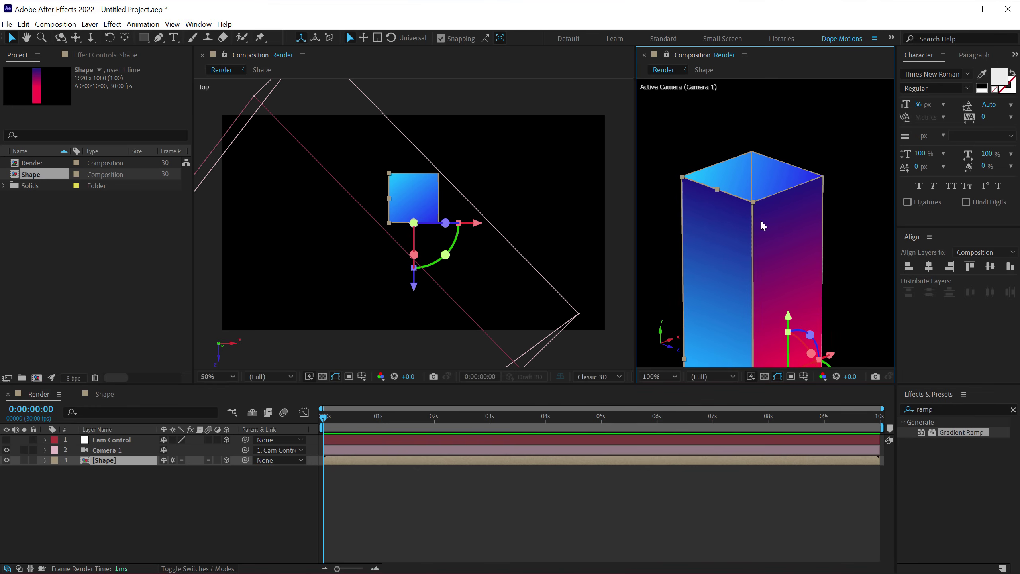
{"action": "scroll", "coordinate": [763, 226], "scroll_direction": "down", "scroll_amount": 4}
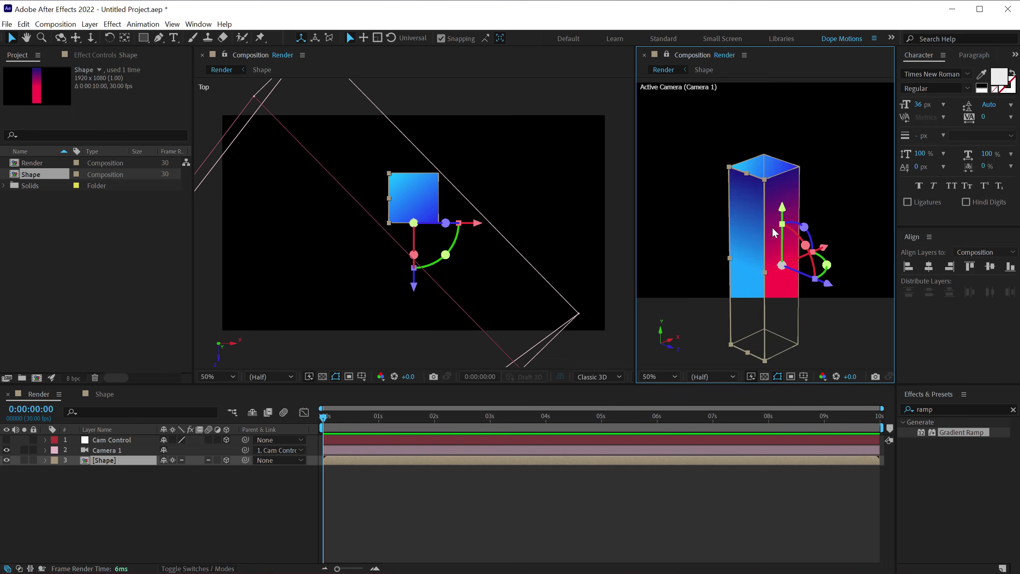
{"action": "left_click", "coordinate": [783, 245]}
{"action": "scroll", "coordinate": [768, 221], "scroll_direction": "up", "scroll_amount": 2}
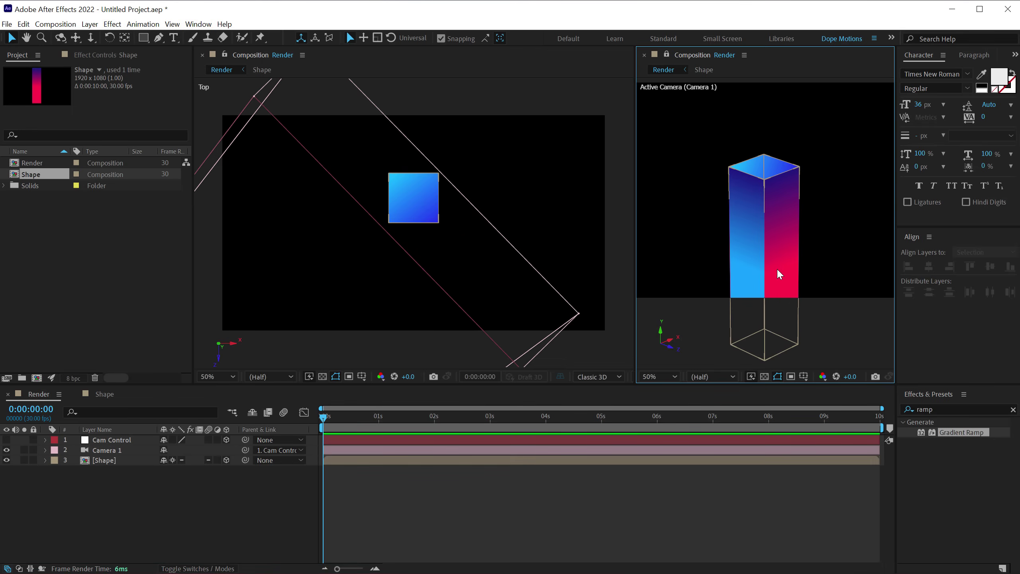
{"action": "left_click", "coordinate": [776, 268]}
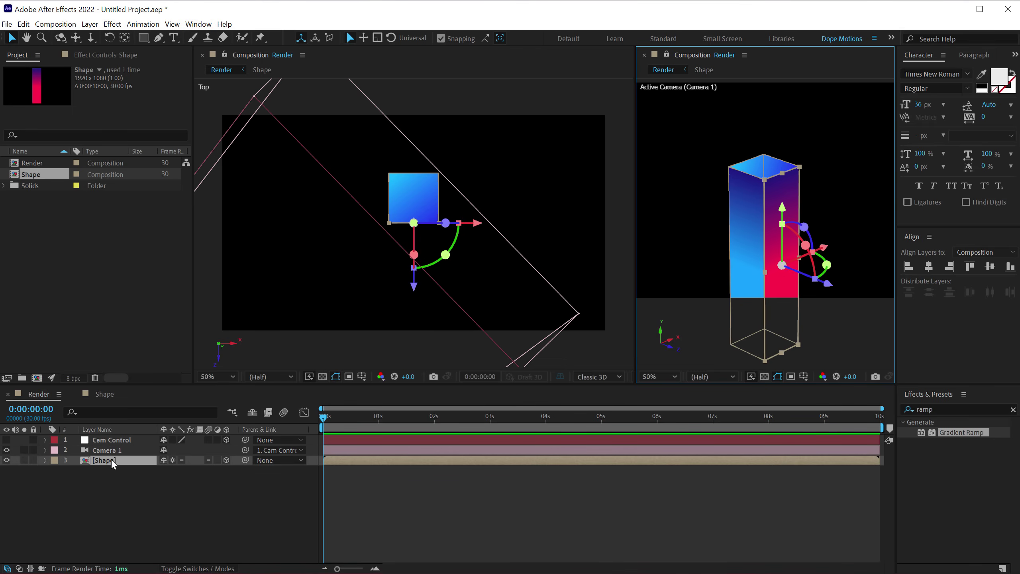
{"action": "left_click", "coordinate": [113, 462]}
{"action": "left_click", "coordinate": [125, 38]}
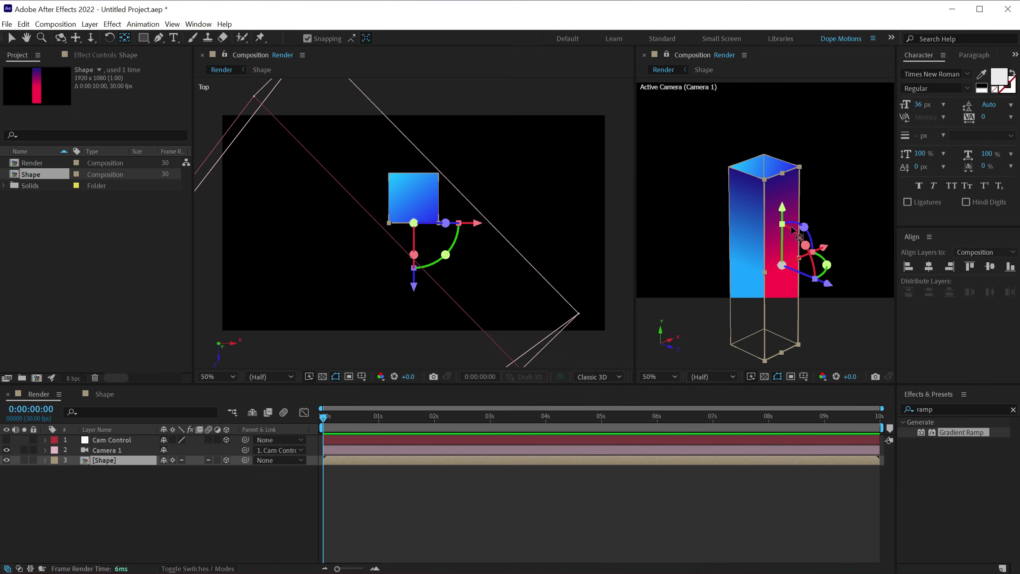
{"action": "left_click_drag", "start_coordinate": [782, 209], "coordinate": [786, 116]}
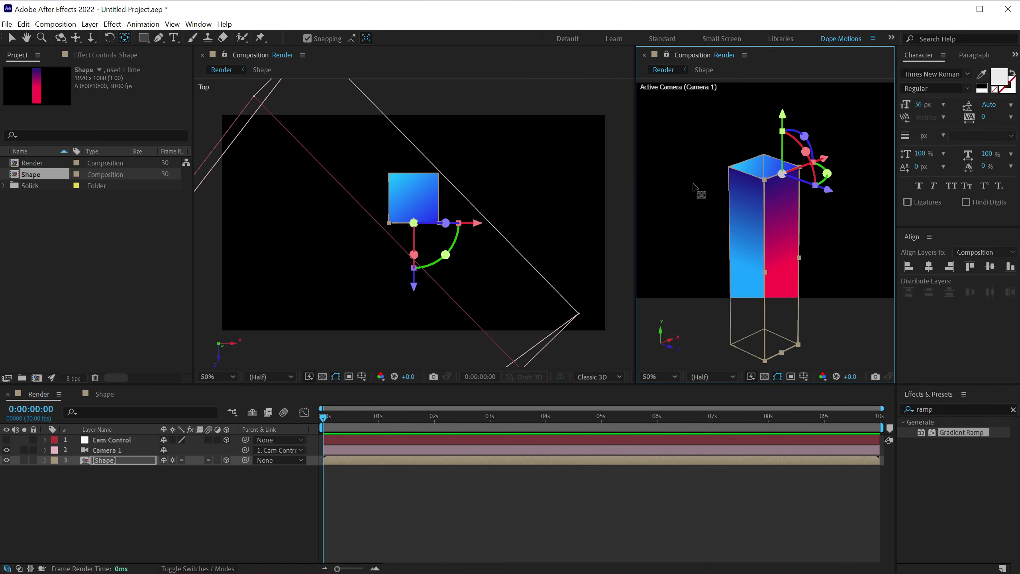
{"action": "left_click_drag", "start_coordinate": [829, 192], "coordinate": [808, 187]}
{"action": "key", "text": "slash"}
{"action": "left_click_drag", "start_coordinate": [762, 105], "coordinate": [764, 100]}
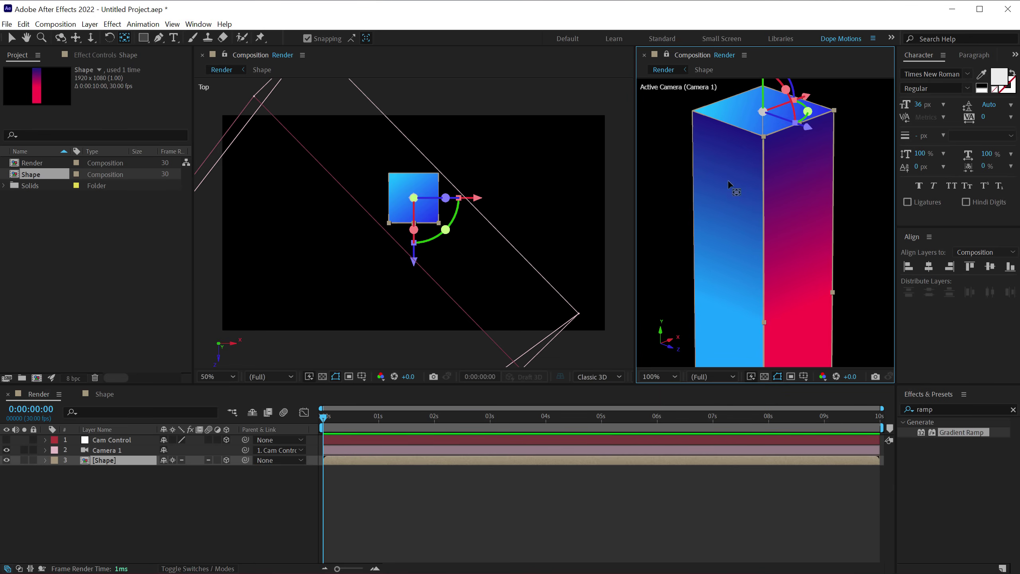
{"action": "left_click_drag", "start_coordinate": [415, 261], "coordinate": [415, 261]}
{"action": "left_click", "coordinate": [121, 460]}
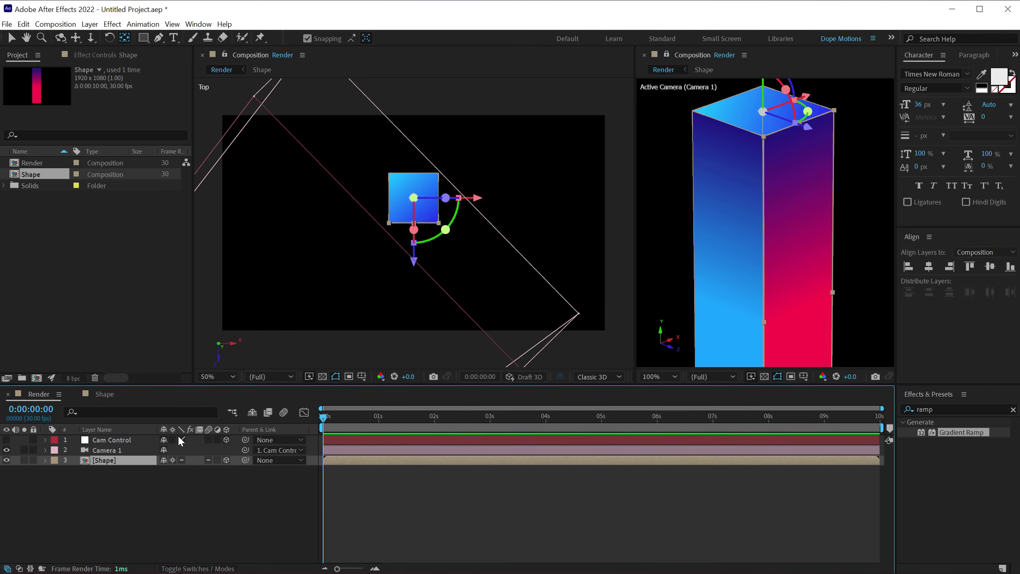
Unlink the box's Scale and set Y to 115%.
{"action": "scroll", "coordinate": [793, 235], "scroll_direction": "down", "scroll_amount": 2}
{"action": "key", "text": "s"}
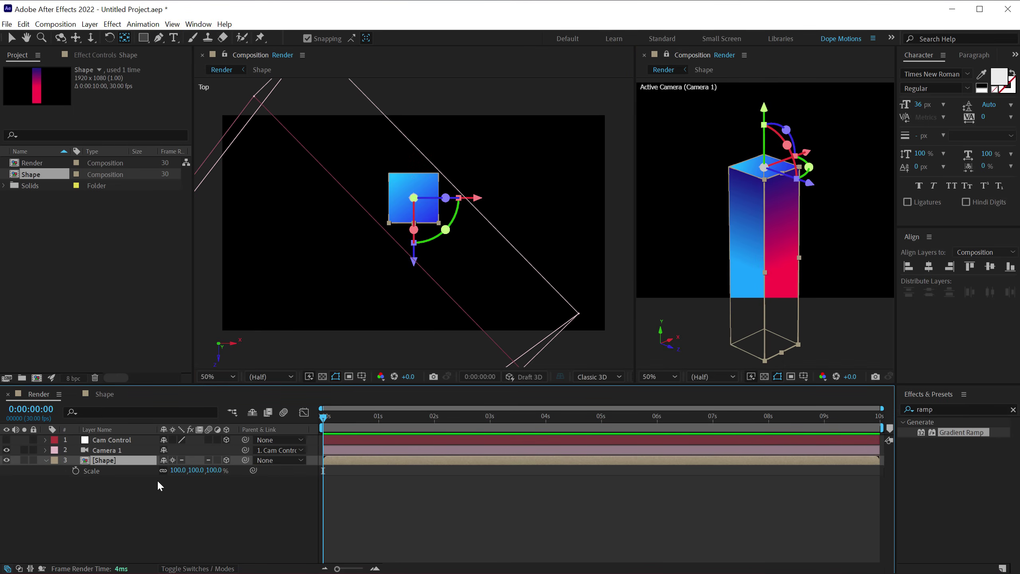
{"action": "left_click", "coordinate": [163, 470]}
{"action": "mouse_move", "coordinate": [197, 470]}
{"action": "left_mouse_down"}
{"action": "mouse_move", "coordinate": [231, 467]}
{"action": "mouse_move", "coordinate": [192, 469]}
{"action": "mouse_move", "coordinate": [231, 470]}
{"action": "mouse_move", "coordinate": [205, 469]}
{"action": "left_mouse_up"}
{"action": "left_click", "coordinate": [197, 491]}
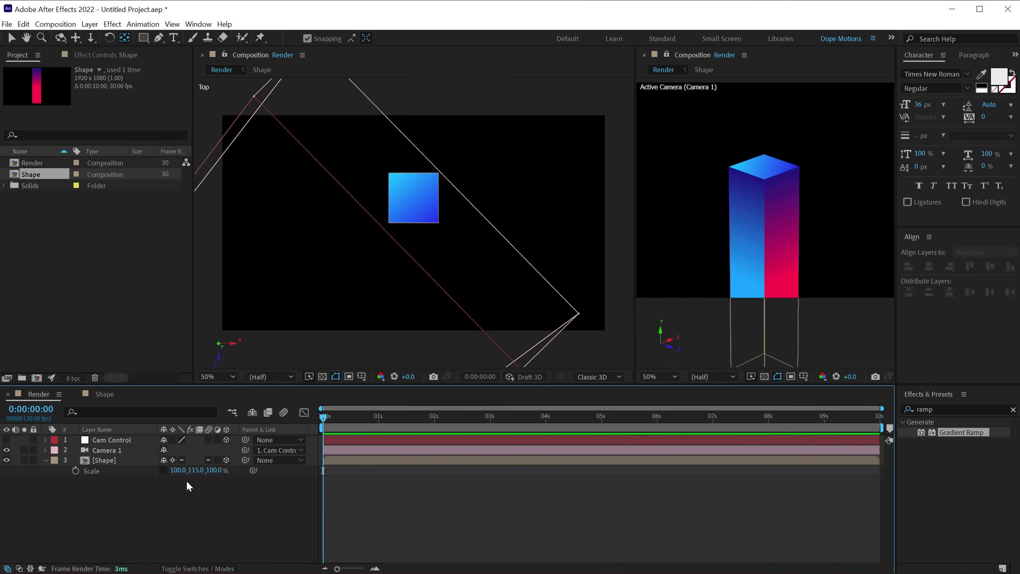
{"action": "left_click", "coordinate": [45, 460]}
Duplicate the box repeatedly with Ctrl+D and spread the copies across the floor in Top view.
{"action": "left_click", "coordinate": [416, 205]}
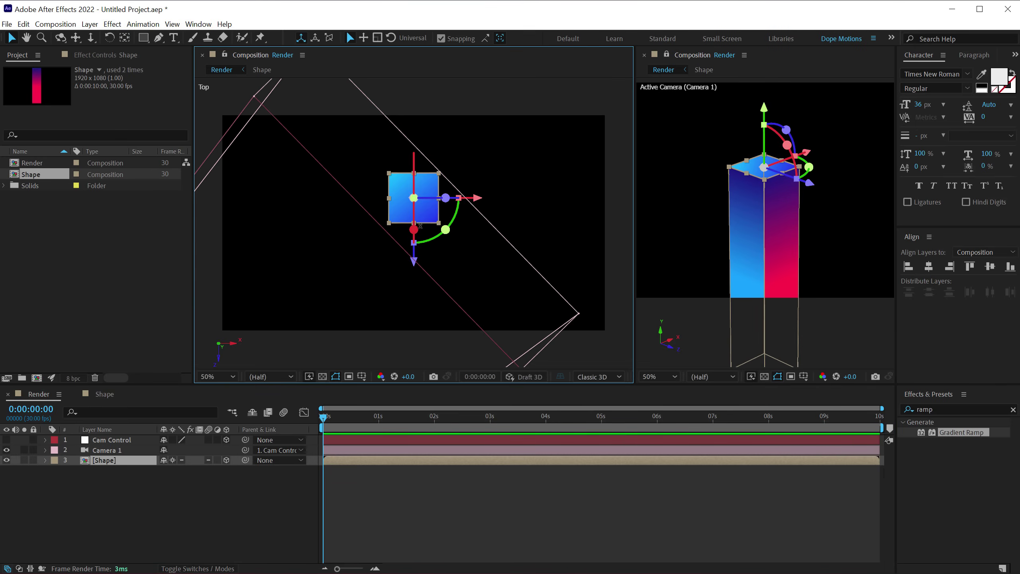
{"action": "key", "text": "ctrl+d"}
{"action": "left_click_drag", "start_coordinate": [419, 225], "coordinate": [481, 183]}
{"action": "key", "text": "ctrl+d"}
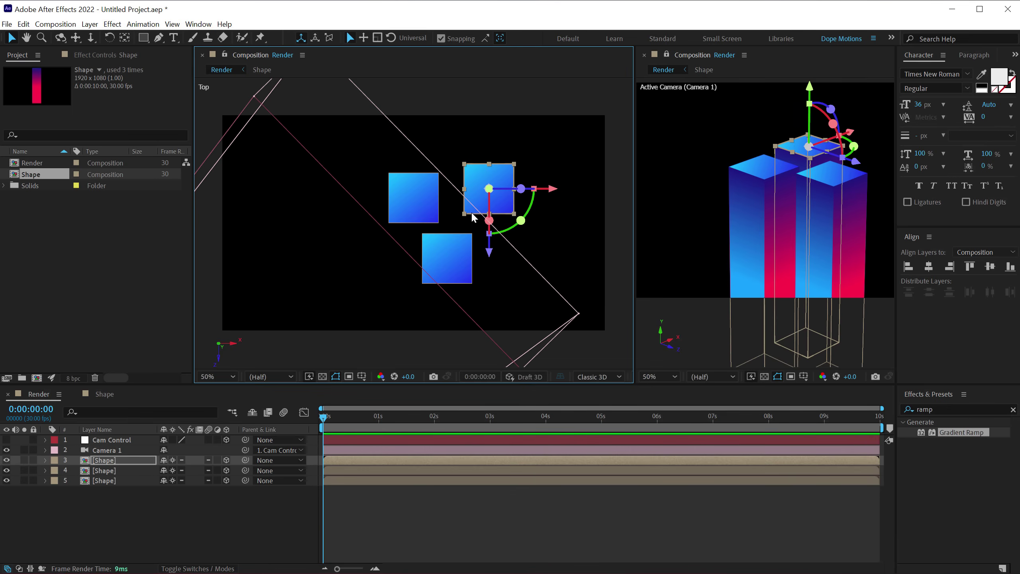
{"action": "key", "text": "ctrl+d"}
{"action": "left_click_drag", "start_coordinate": [471, 217], "coordinate": [550, 189]}
{"action": "key", "text": "ctrl+d"}
{"action": "key", "text": "ctrl+d"}
{"action": "key", "text": "ctrl+d"}
{"action": "left_click_drag", "start_coordinate": [550, 189], "coordinate": [385, 127]}
{"action": "key", "text": "ctrl+d"}
{"action": "key", "text": "ctrl+d"}
{"action": "key", "text": "ctrl+d"}
{"action": "key", "text": "ctrl+d"}
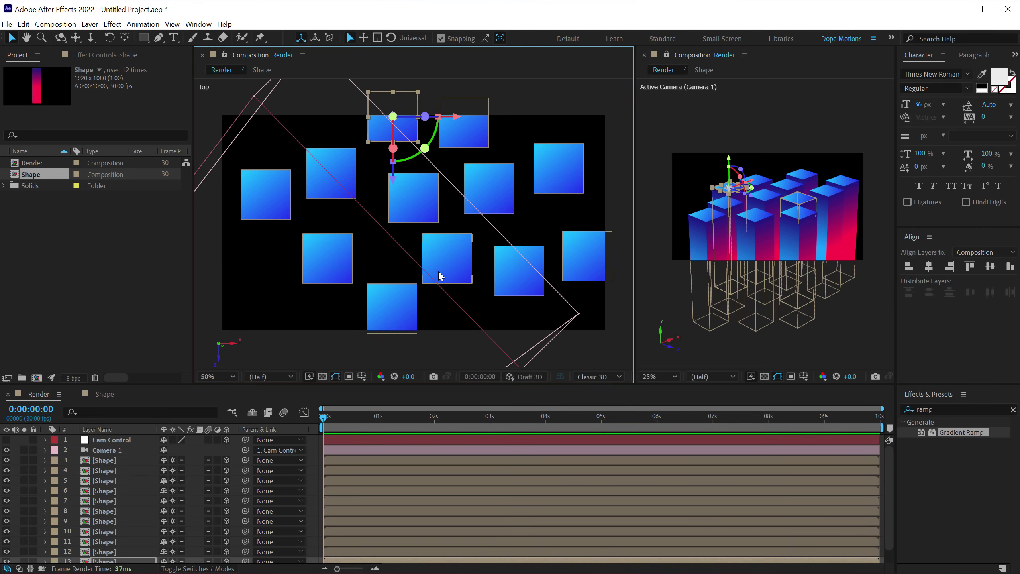
{"action": "scroll", "coordinate": [438, 270], "scroll_direction": "up", "scroll_amount": 2}
{"action": "left_click_drag", "start_coordinate": [421, 189], "coordinate": [466, 310]}
Reposition several boxes and resize them into rectangles of different sizes.
{"action": "key", "text": "v"}
{"action": "mouse_move", "coordinate": [494, 142]}
{"action": "left_mouse_down"}
{"action": "mouse_move", "coordinate": [473, 141]}
{"action": "mouse_move", "coordinate": [493, 168]}
{"action": "mouse_move", "coordinate": [492, 125]}
{"action": "left_mouse_up"}
{"action": "left_click", "coordinate": [355, 305]}
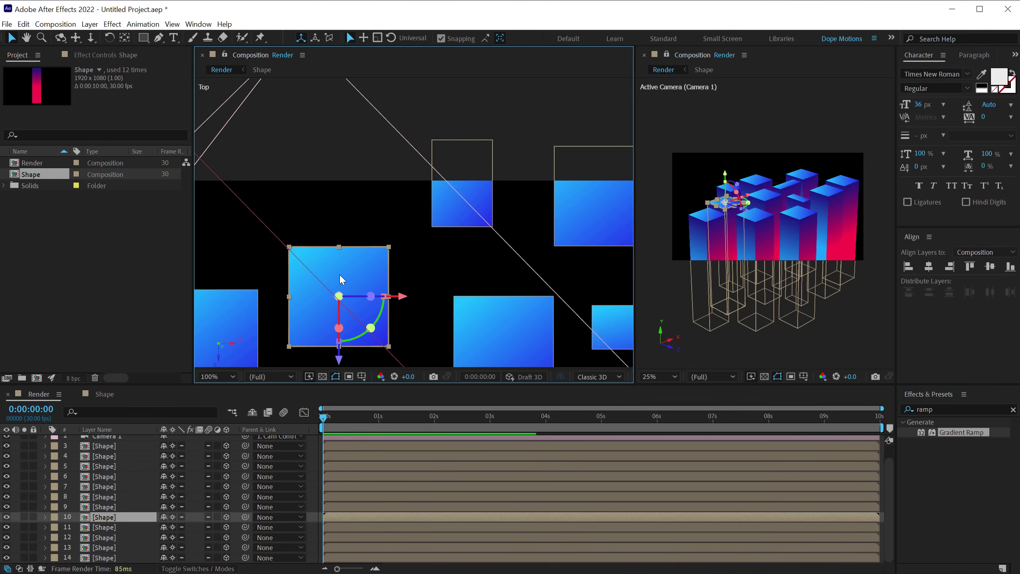
{"action": "left_click_drag", "start_coordinate": [362, 260], "coordinate": [415, 229]}
{"action": "left_click", "coordinate": [412, 237]}
{"action": "left_click", "coordinate": [410, 238]}
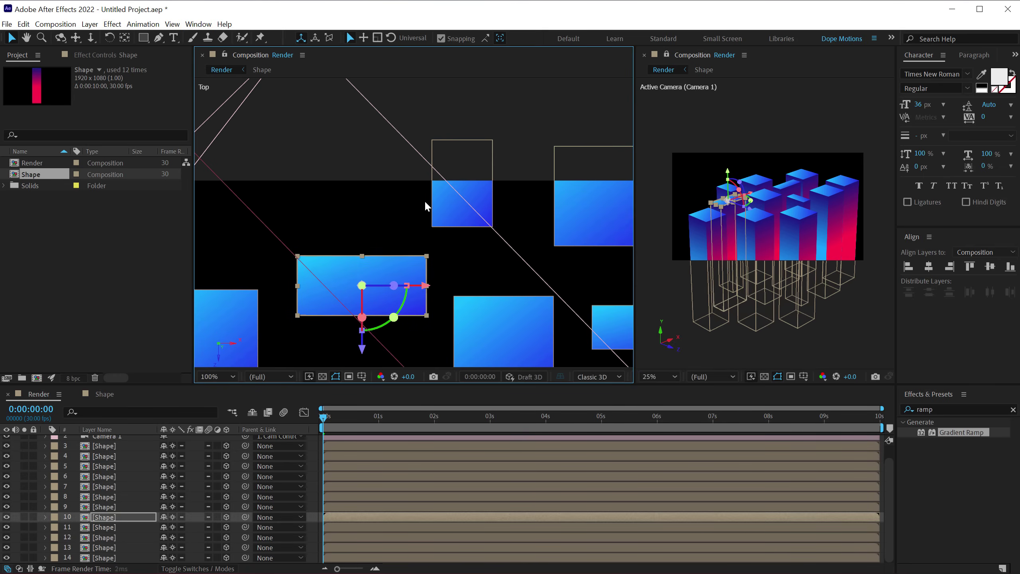
{"action": "left_click", "coordinate": [350, 206]}
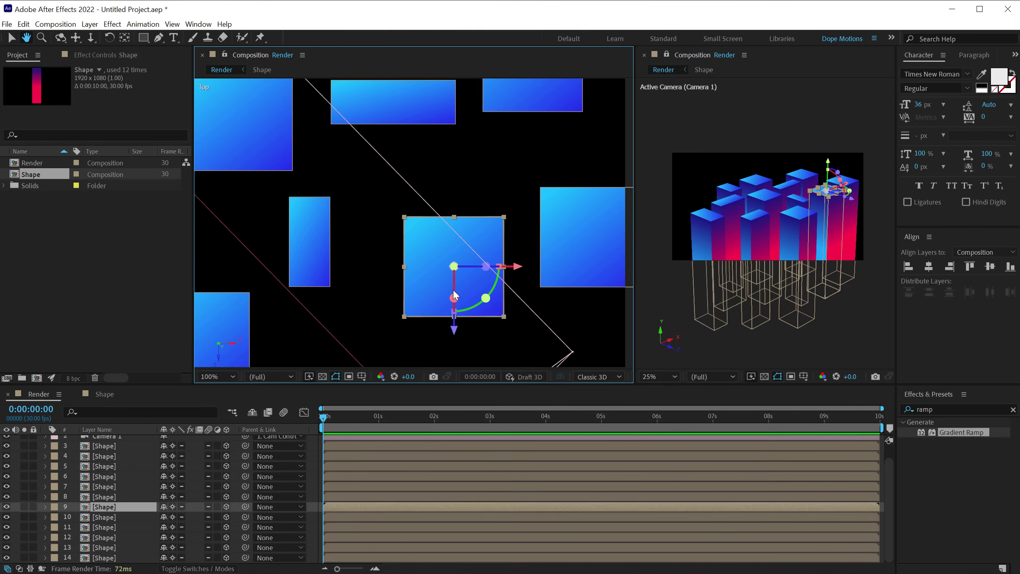
{"action": "left_click_drag", "start_coordinate": [522, 309], "coordinate": [517, 340]}
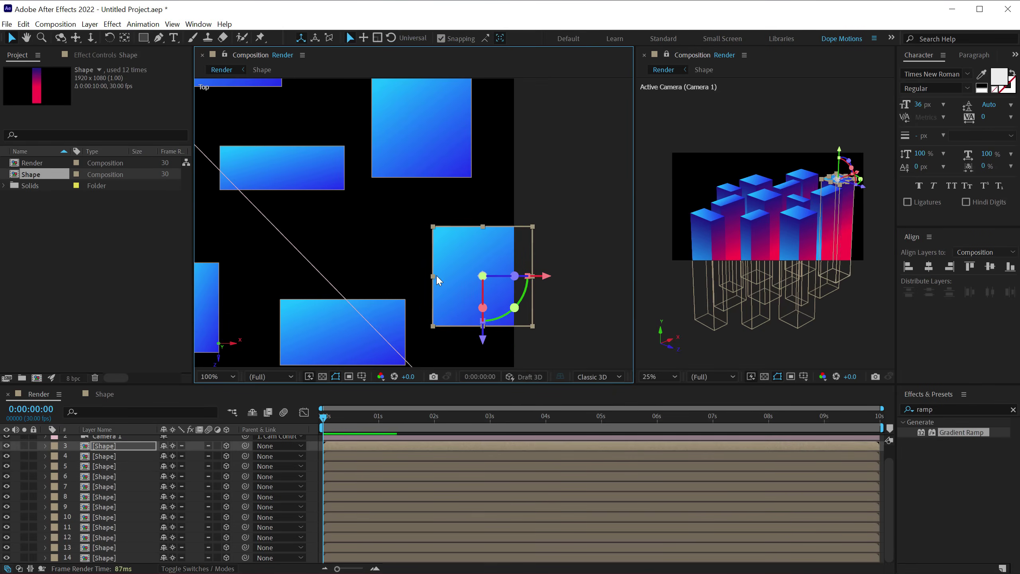
{"action": "left_click_drag", "start_coordinate": [436, 274], "coordinate": [455, 183]}
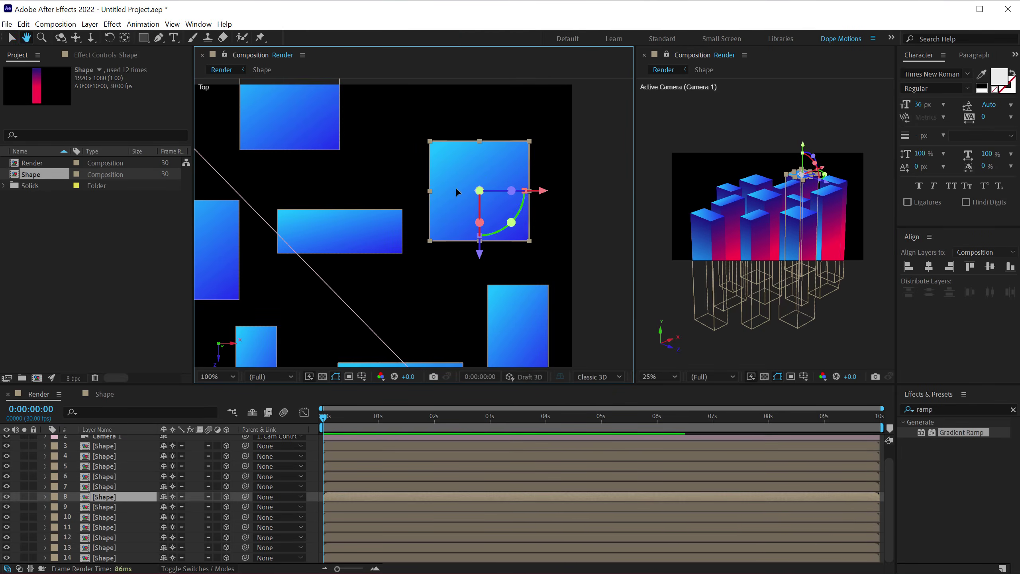
{"action": "scroll", "coordinate": [448, 174], "scroll_direction": "down", "scroll_amount": 2}
{"action": "left_click", "coordinate": [357, 295]}
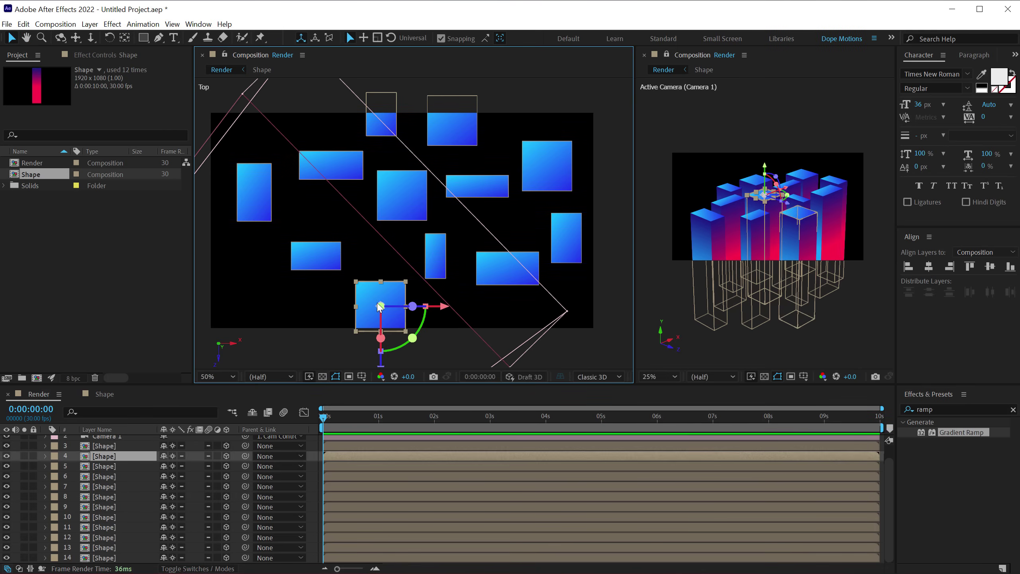
{"action": "left_click_drag", "start_coordinate": [380, 286], "coordinate": [363, 305]}
{"action": "left_click_drag", "start_coordinate": [384, 272], "coordinate": [383, 267]}
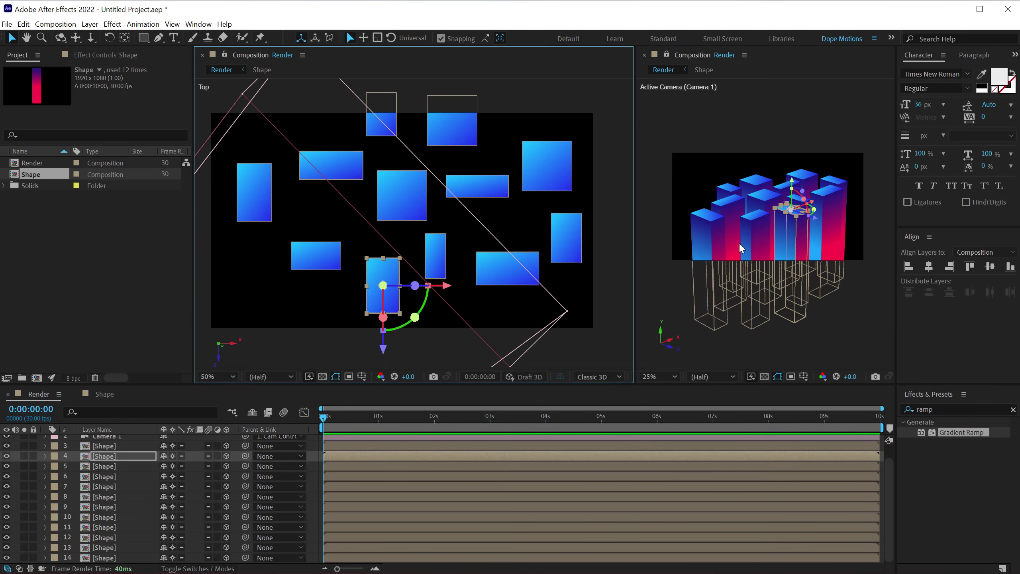
Widen the camera view and raise or lower individual boxes to vary their heights.
{"action": "left_click_drag", "start_coordinate": [634, 209], "coordinate": [448, 209]}
{"action": "scroll", "coordinate": [665, 232], "scroll_direction": "up", "scroll_amount": 2}
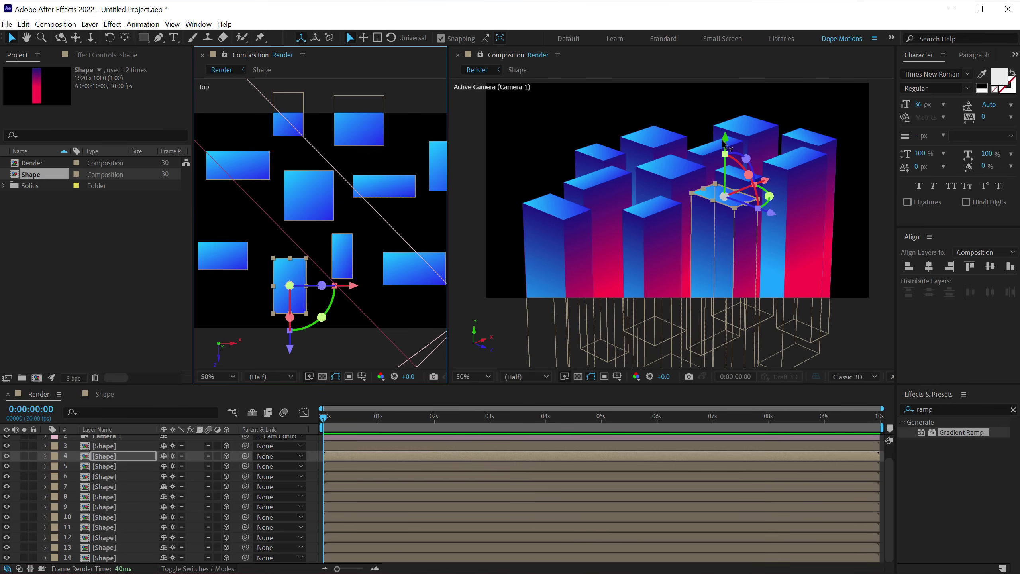
{"action": "left_click_drag", "start_coordinate": [725, 138], "coordinate": [725, 178]}
{"action": "left_click", "coordinate": [726, 151]}
{"action": "left_click_drag", "start_coordinate": [720, 126], "coordinate": [747, 72]}
{"action": "left_click", "coordinate": [773, 139]}
{"action": "left_click", "coordinate": [793, 160]}
{"action": "left_click_drag", "start_coordinate": [793, 160], "coordinate": [787, 158]}
{"action": "left_click", "coordinate": [603, 133]}
{"action": "left_click_drag", "start_coordinate": [598, 185], "coordinate": [556, 233]}
{"action": "left_click", "coordinate": [504, 324]}
Select all twelve box layers, layers 3 through 14.
{"action": "scroll", "coordinate": [109, 458], "scroll_direction": "up", "scroll_amount": 1}
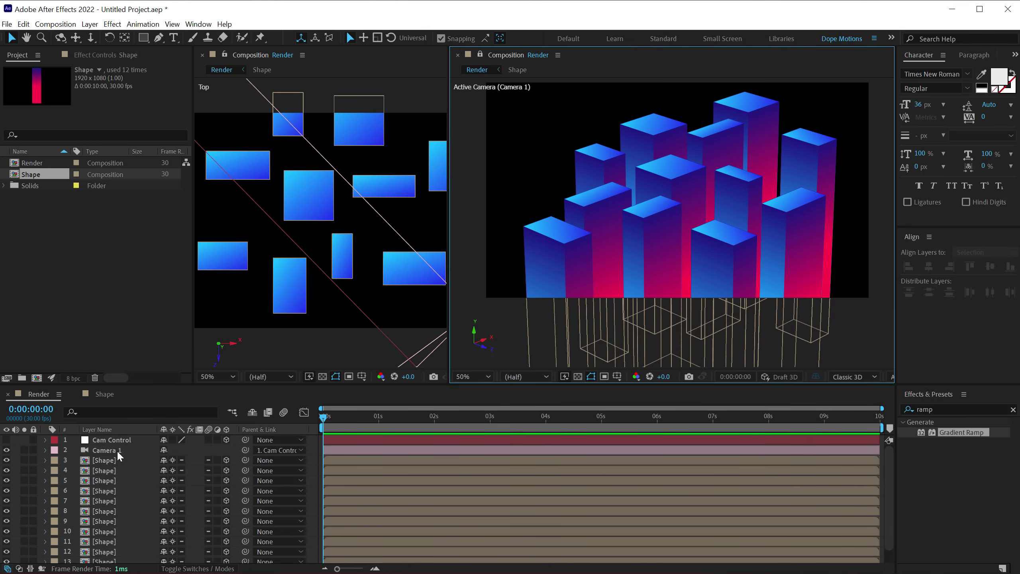
{"action": "left_click", "coordinate": [104, 461]}
{"action": "scroll", "coordinate": [114, 518], "scroll_direction": "down", "scroll_amount": 1}
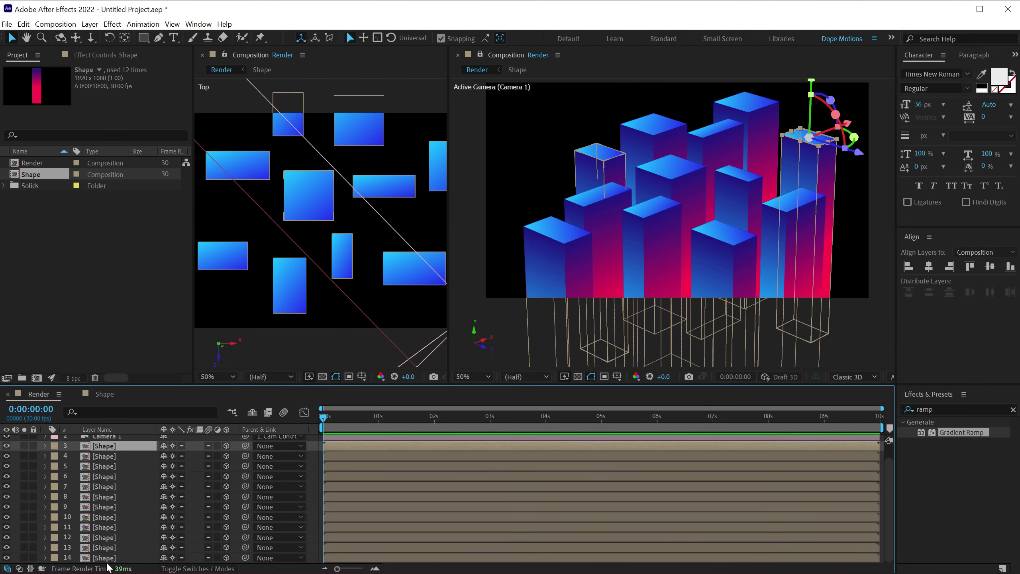
{"action": "left_click", "coordinate": [105, 559], "text": "shift"}
Pre-compose the twelve boxes into Pre-comp 1 with Collapse Transformations enabled.
{"action": "key", "text": "ctrl+shift+c"}
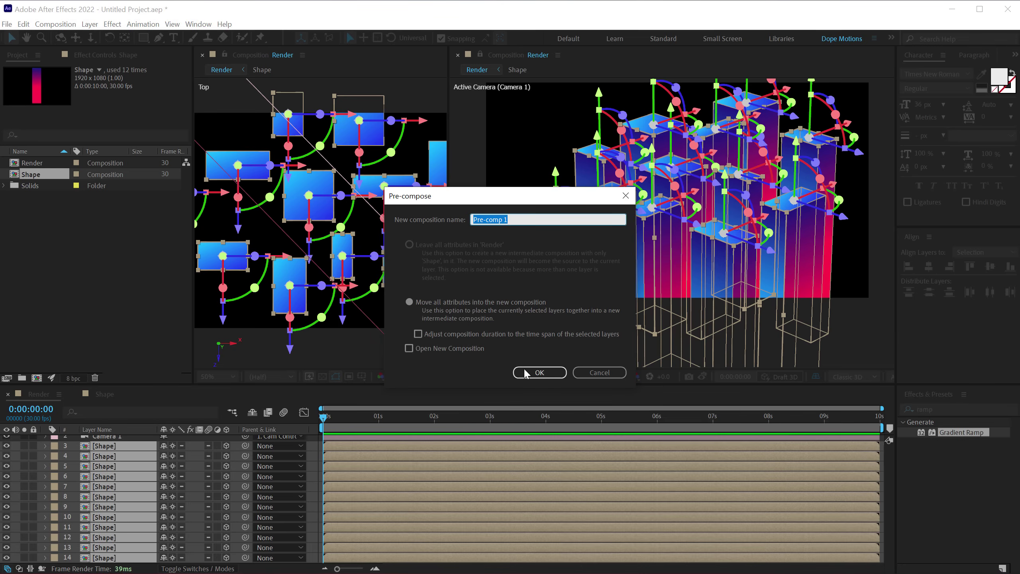
{"action": "left_click", "coordinate": [530, 374]}
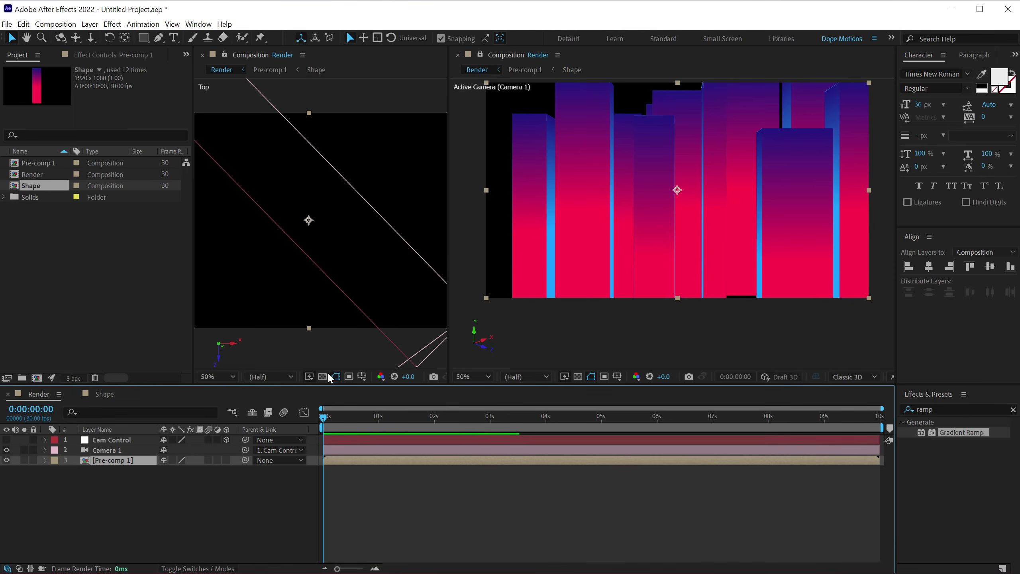
{"action": "left_click", "coordinate": [171, 460]}
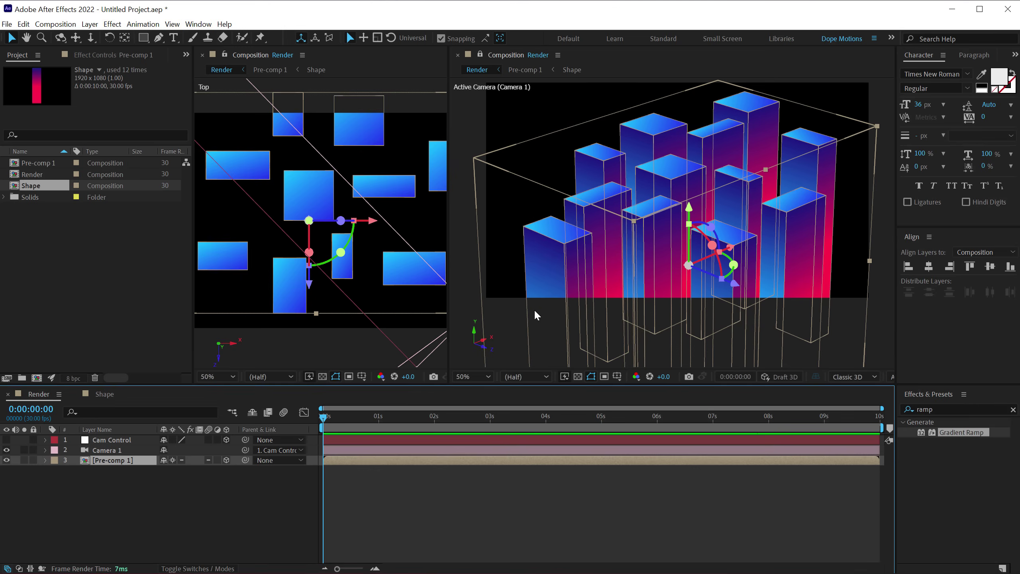
Close the Top view panel, leaving only the camera view.
{"action": "right_click", "coordinate": [246, 54]}
{"action": "left_click", "coordinate": [265, 61]}
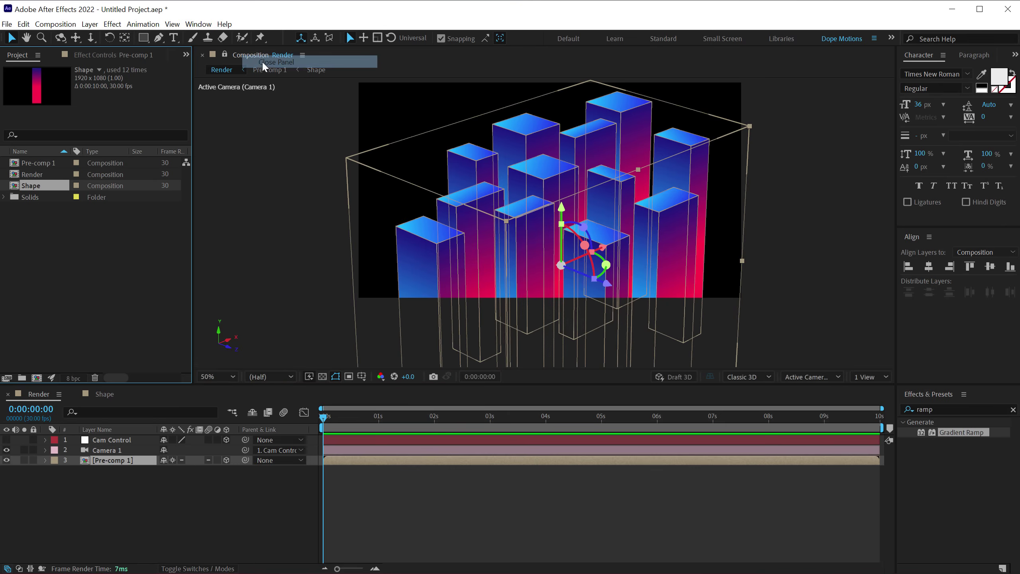
{"action": "left_click", "coordinate": [224, 54]}
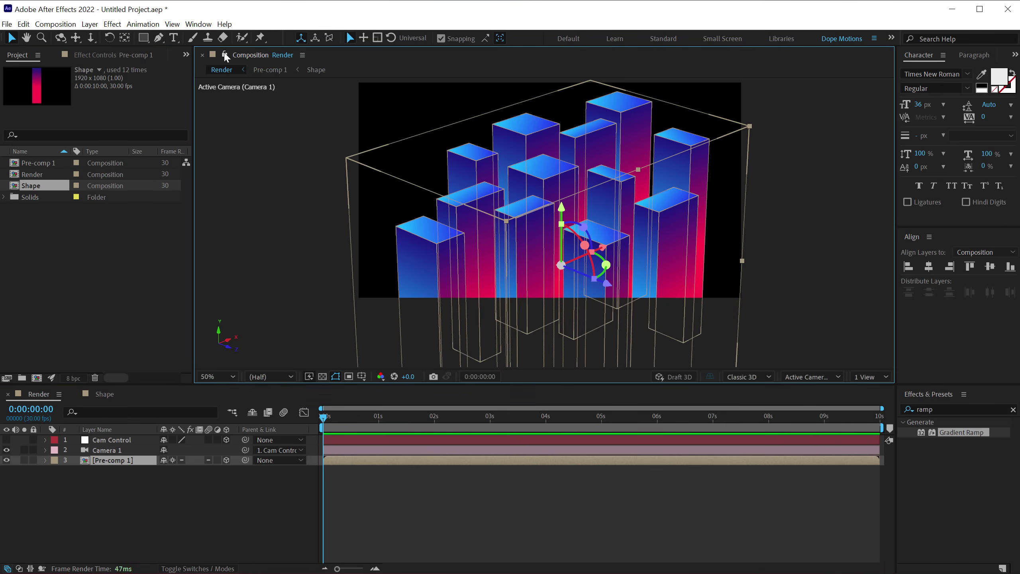
Keyframe Cam Control's Y orientation from 0° to 60° over the shot, preview it, then open Pre-comp 1.
{"action": "left_click", "coordinate": [147, 508]}
{"action": "left_click", "coordinate": [110, 440]}
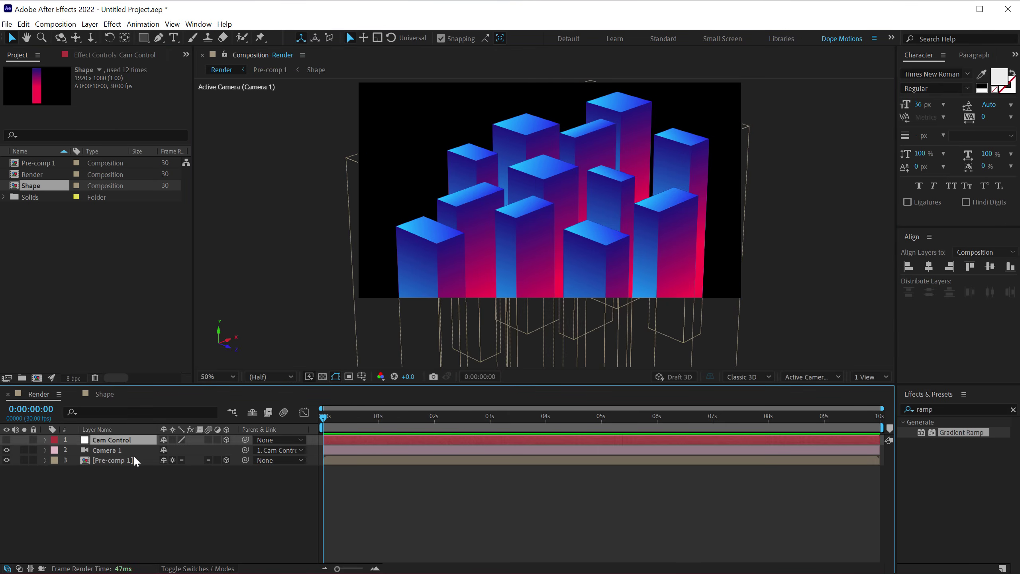
{"action": "key", "text": "r"}
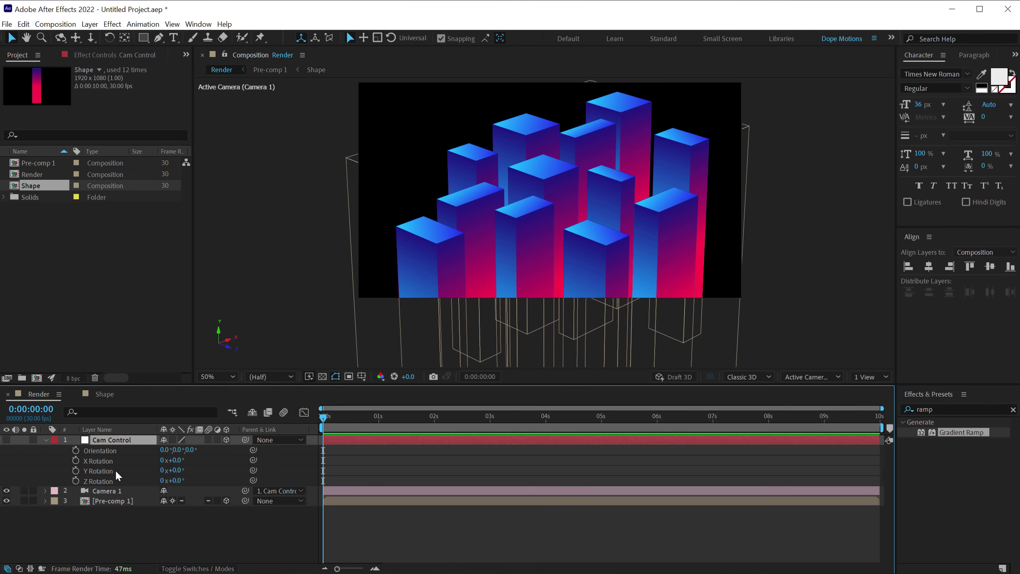
{"action": "left_click", "coordinate": [75, 450]}
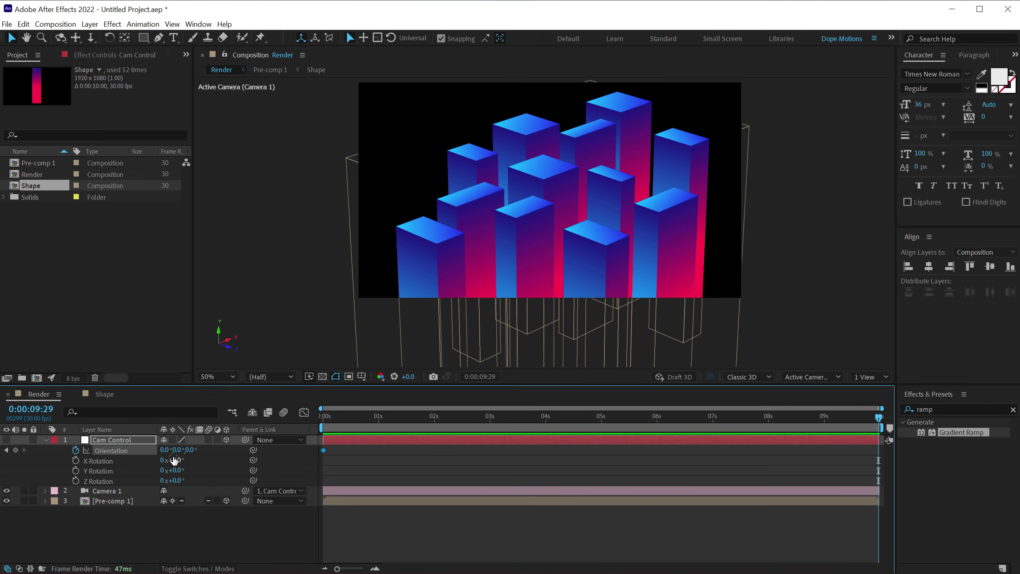
{"action": "left_click_drag", "start_coordinate": [175, 450], "coordinate": [211, 452]}
{"action": "key", "text": "Home"}
{"action": "key", "text": "space"}
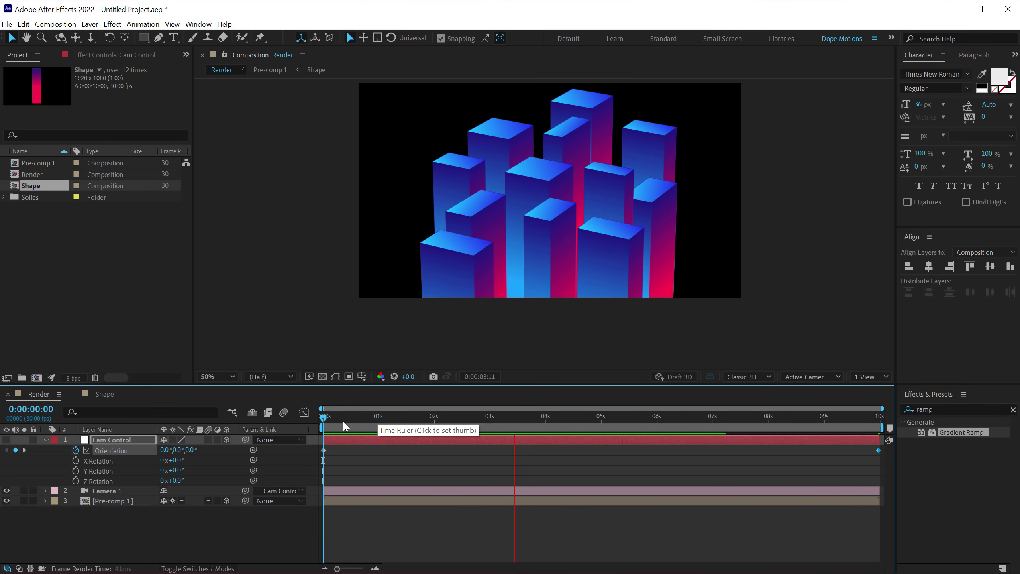
{"action": "left_click", "coordinate": [367, 417]}
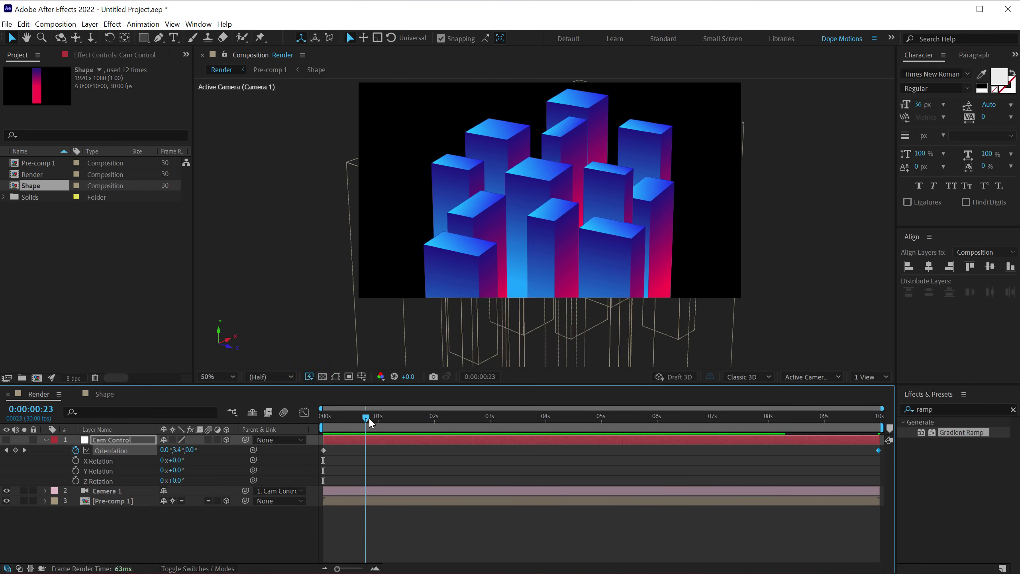
{"action": "double_click", "coordinate": [110, 500]}
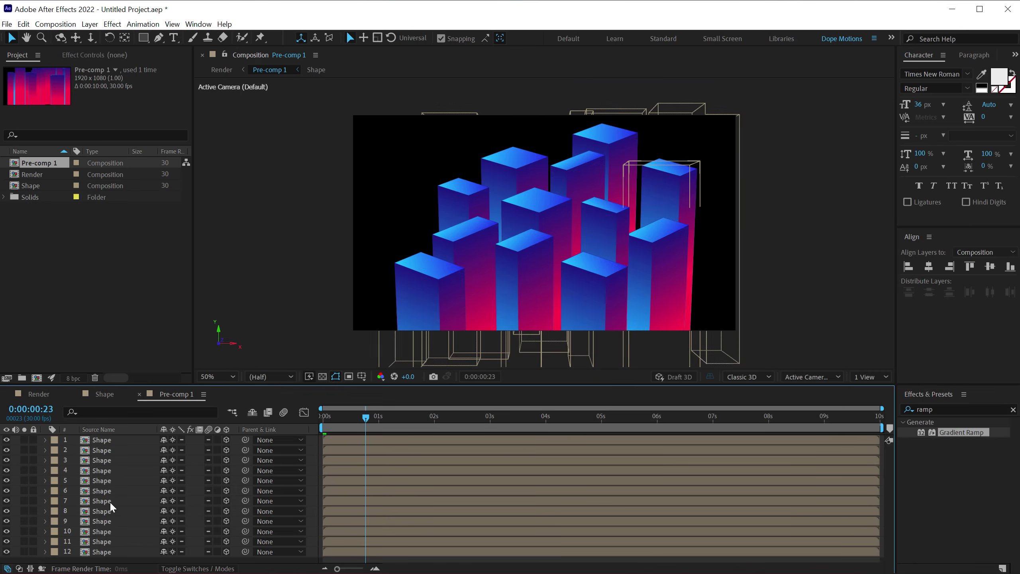
Give the first Shape layer's Position the expression wiggle(.5,20).
{"action": "left_click", "coordinate": [107, 439]}
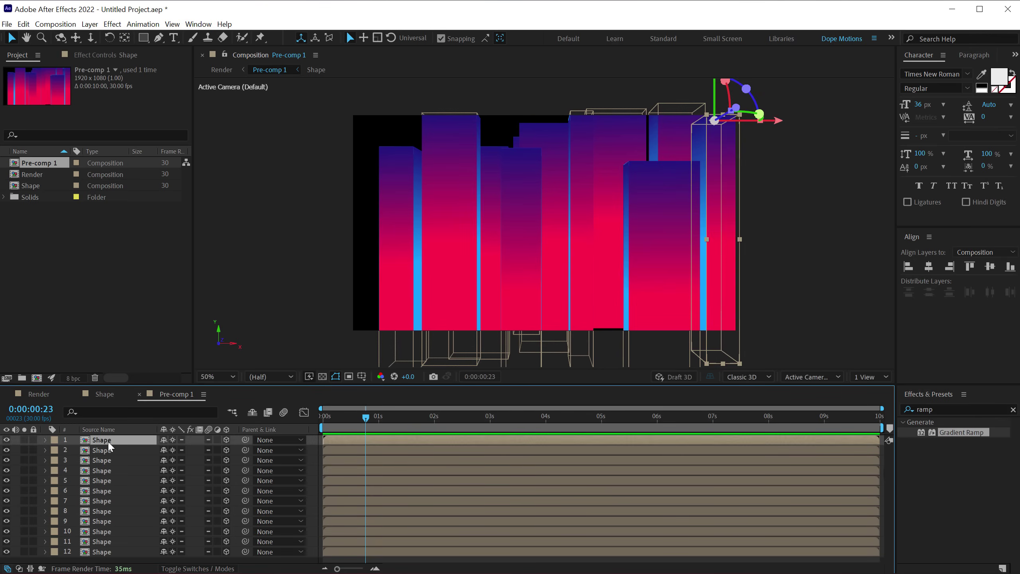
{"action": "key", "text": "p"}
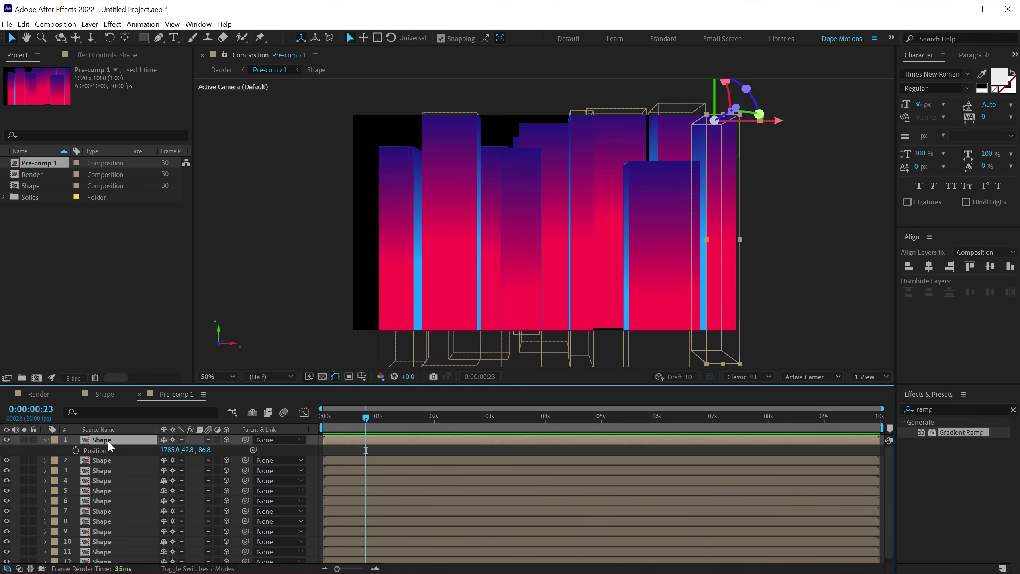
{"action": "left_click", "coordinate": [76, 451], "text": "alt"}
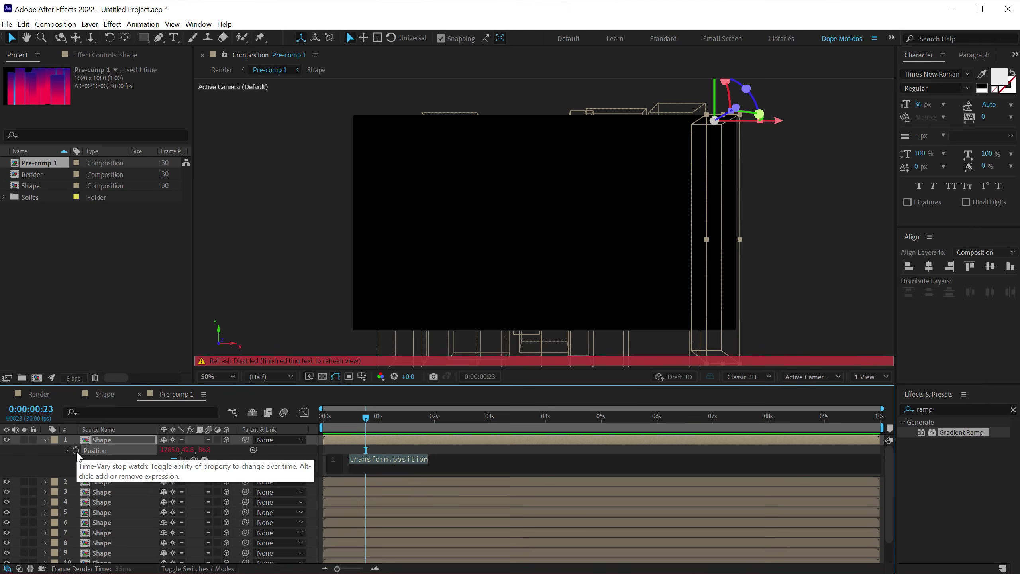
{"action": "type", "text": "wiggle"}
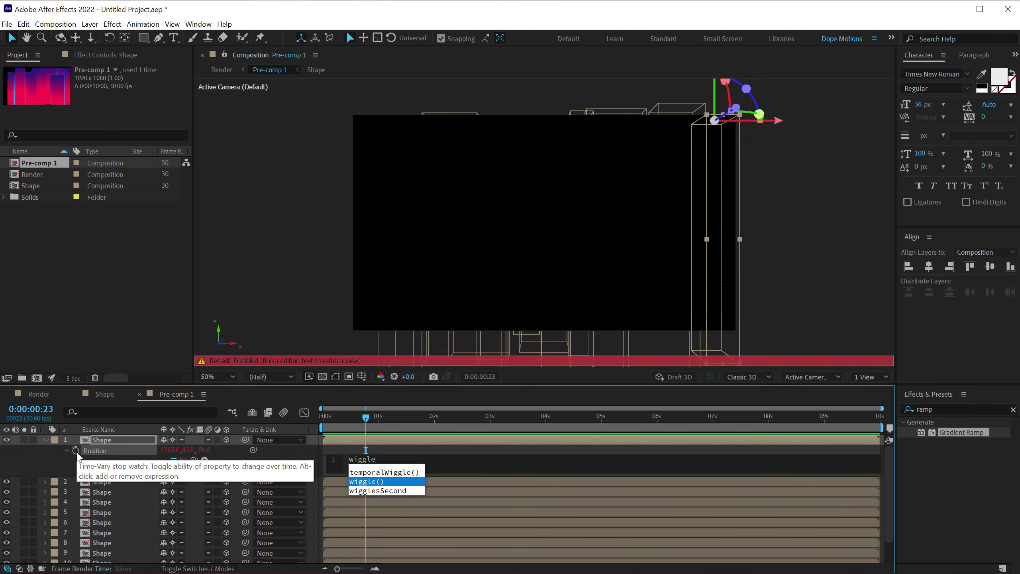
{"action": "key", "text": "Return"}
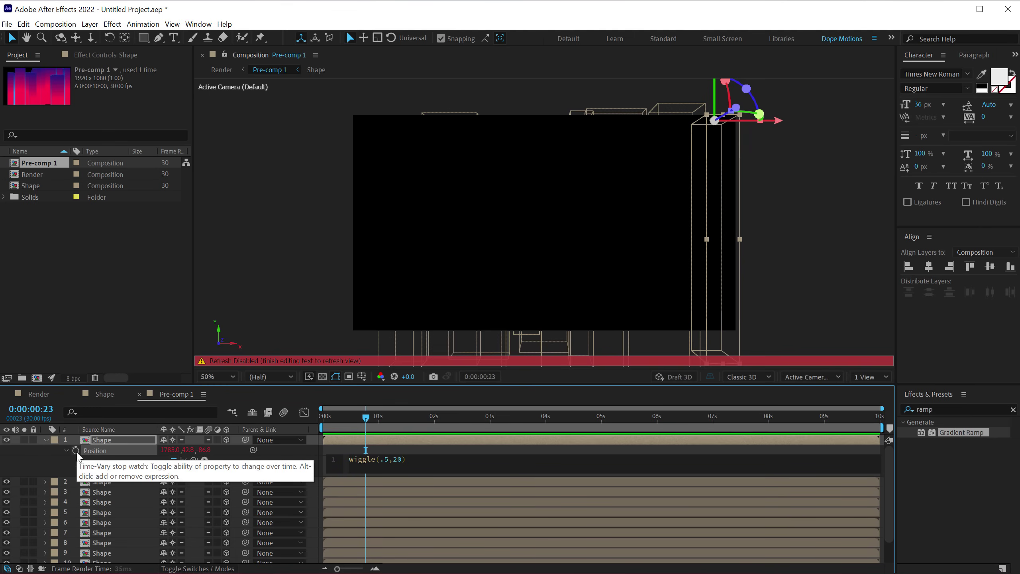
{"action": "left_click", "coordinate": [224, 466]}
{"action": "left_click", "coordinate": [335, 461]}
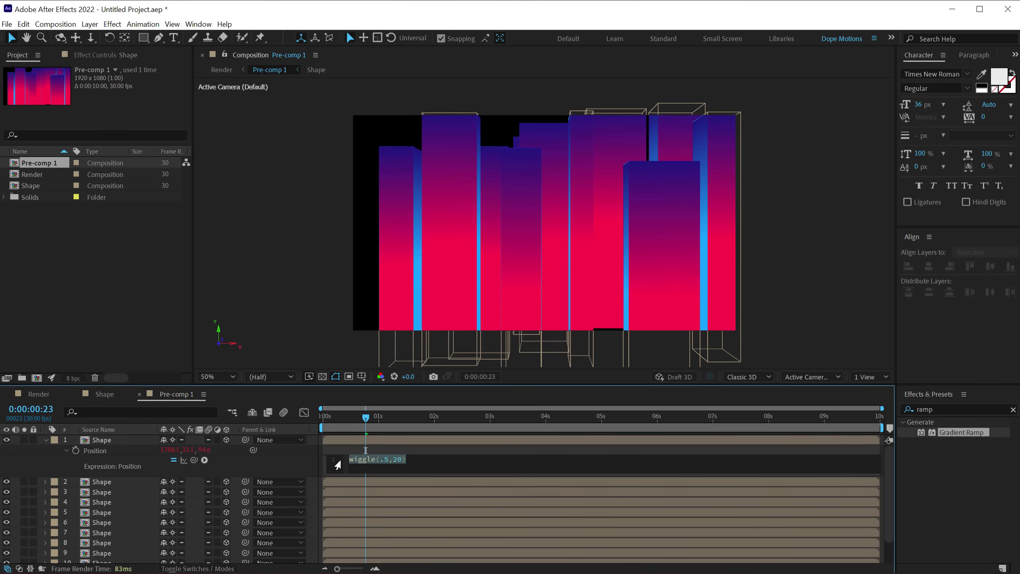
{"action": "left_click", "coordinate": [99, 469]}
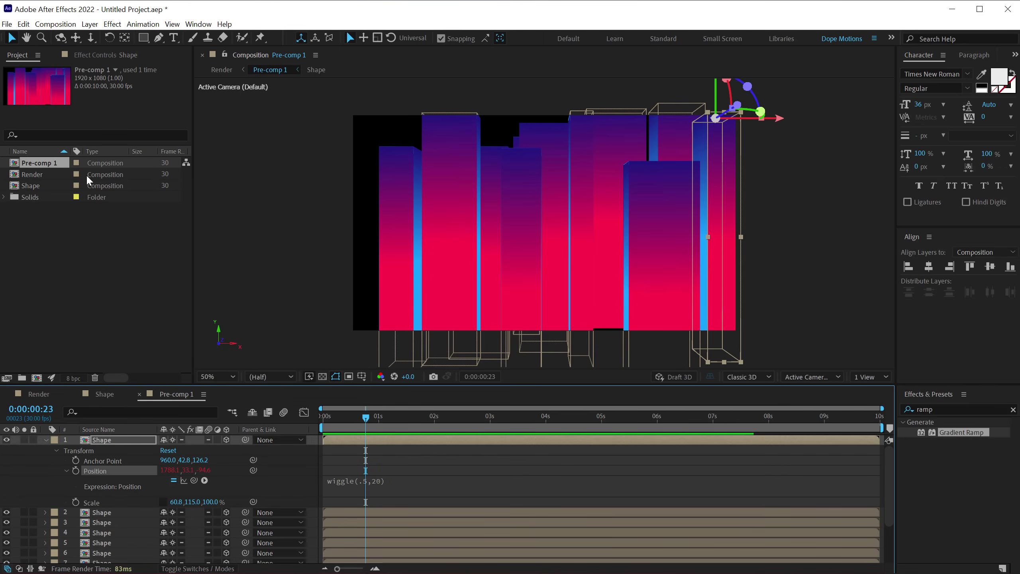
Copy the wiggle expression only and paste it onto Shape layers 2–12.
{"action": "left_click", "coordinate": [31, 23]}
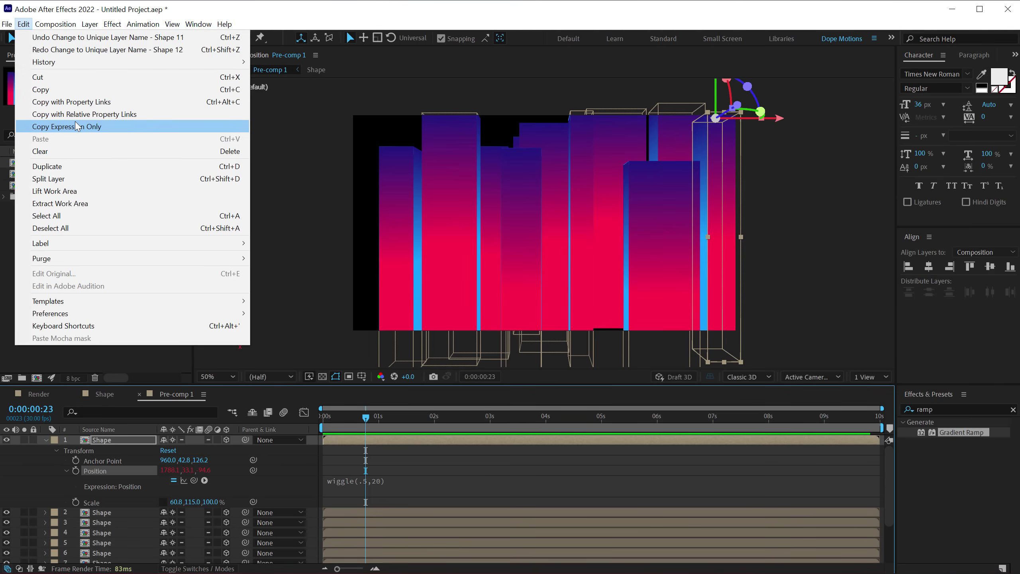
{"action": "left_click", "coordinate": [60, 130]}
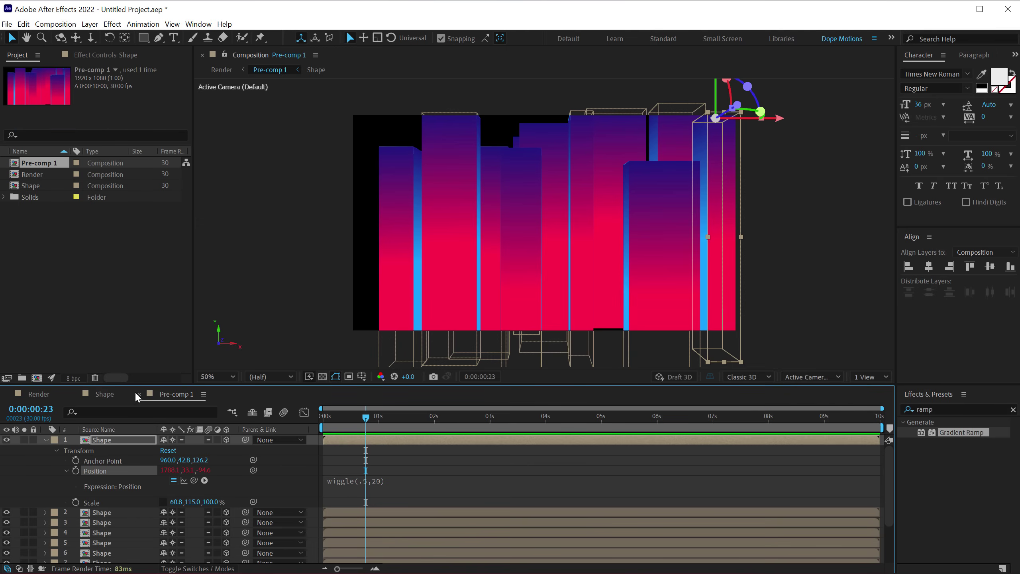
{"action": "left_click", "coordinate": [44, 439]}
{"action": "left_click", "coordinate": [102, 451]}
{"action": "left_click", "coordinate": [113, 552], "text": "shift"}
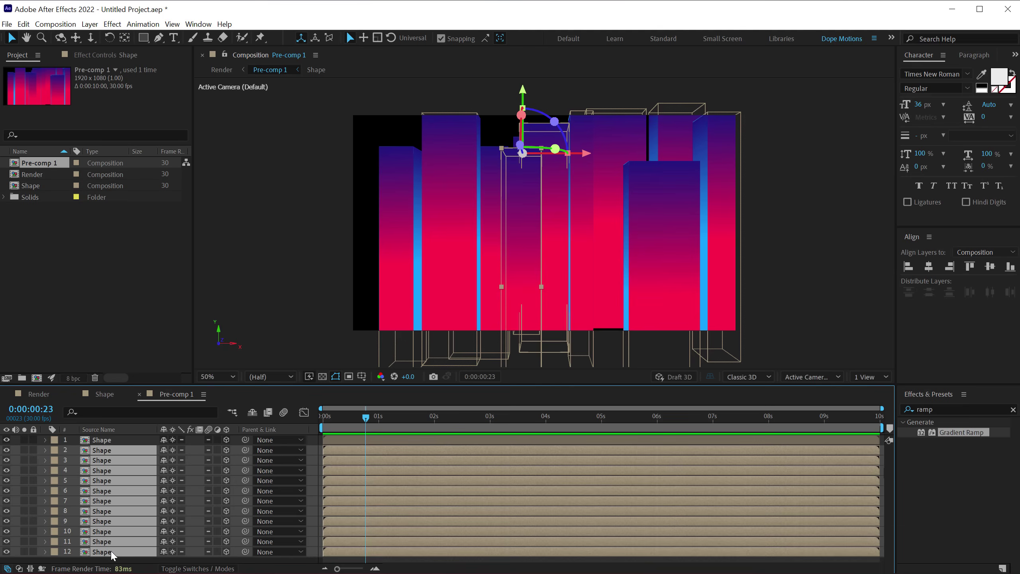
{"action": "left_click", "coordinate": [27, 25]}
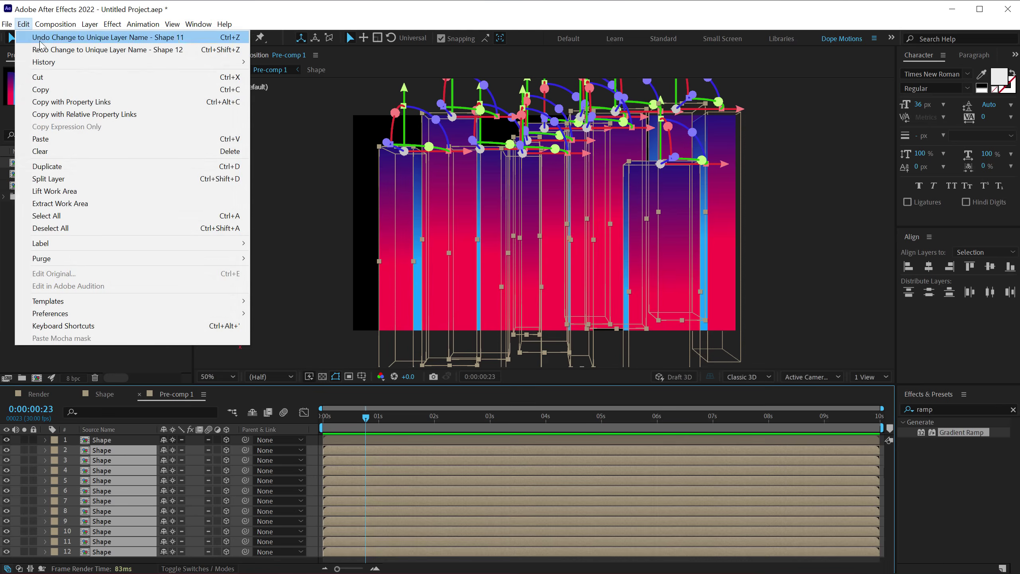
{"action": "left_click", "coordinate": [63, 141]}
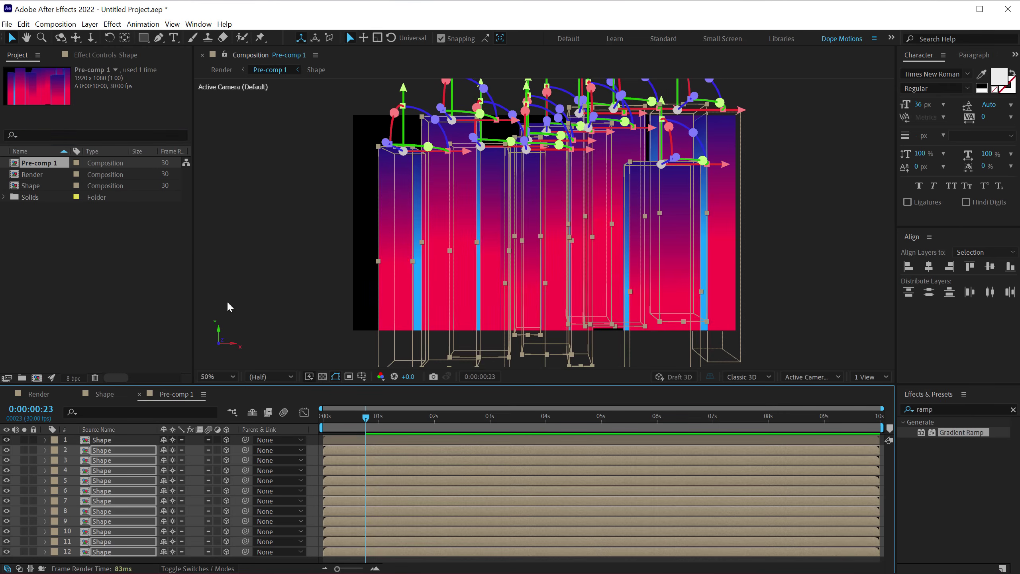
{"action": "left_click", "coordinate": [329, 414]}
Preview the Render comp animation from the start, then park the time at 0:00:01:14.
{"action": "left_click_drag", "start_coordinate": [387, 421], "coordinate": [421, 421]}
{"action": "left_click", "coordinate": [37, 394]}
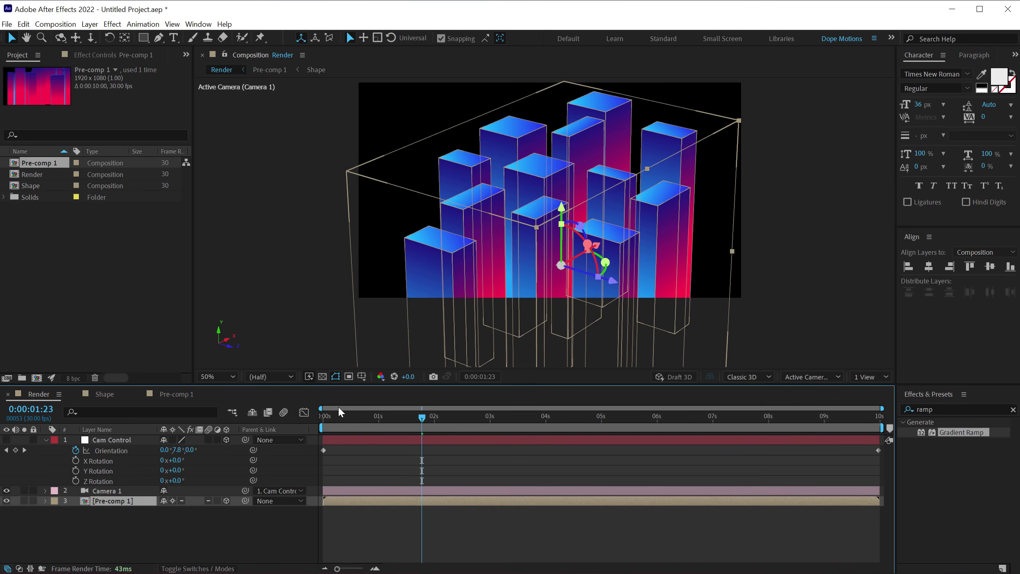
{"action": "left_click_drag", "start_coordinate": [315, 419], "coordinate": [255, 429]}
{"action": "key", "text": "space"}
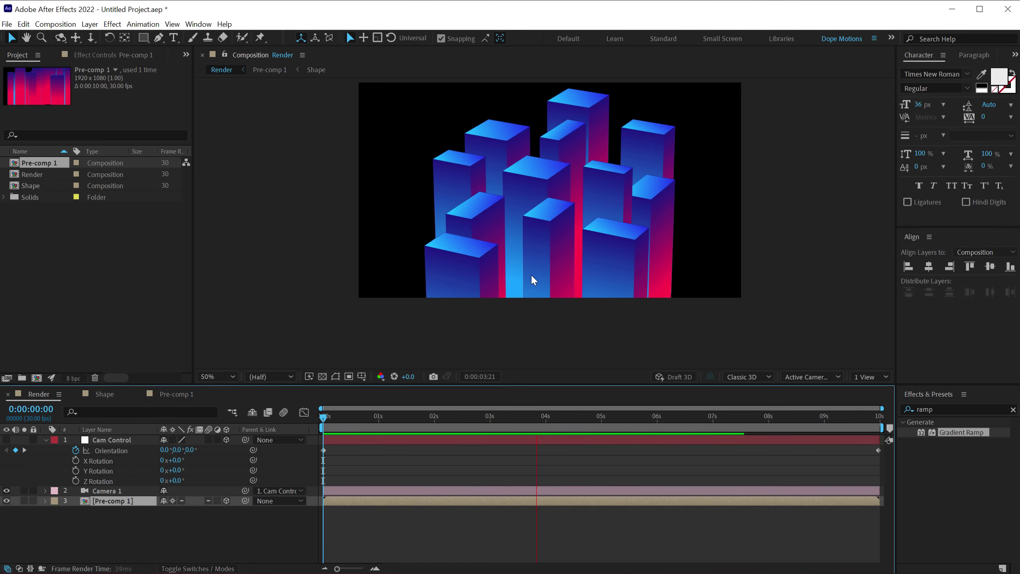
{"action": "left_click", "coordinate": [386, 418]}
{"action": "mouse_move", "coordinate": [410, 420]}
{"action": "left_mouse_down"}
{"action": "mouse_move", "coordinate": [437, 418]}
{"action": "mouse_move", "coordinate": [405, 418]}
{"action": "left_mouse_up"}
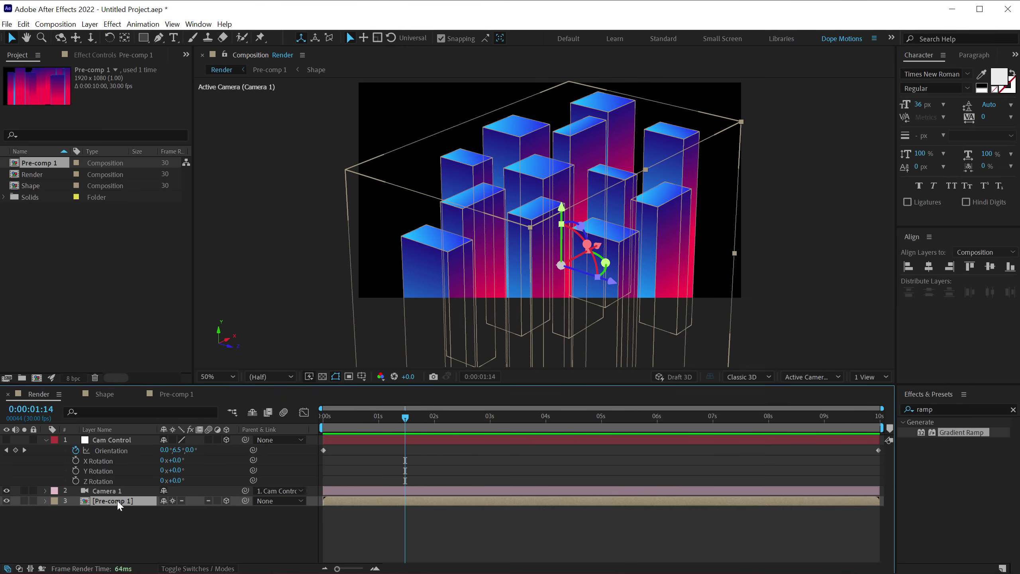
Duplicate Pre-comp 1, push it back in depth, orient it 180° on Y, and move it up-right.
{"action": "key", "text": "ctrl+d"}
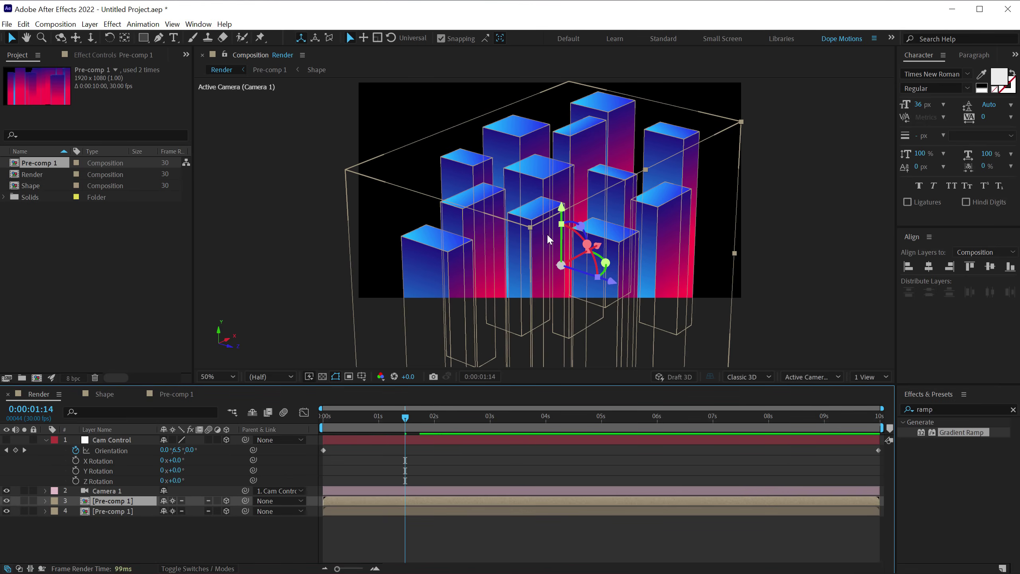
{"action": "left_click_drag", "start_coordinate": [584, 278], "coordinate": [809, 364]}
{"action": "key", "text": "r"}
{"action": "left_click", "coordinate": [173, 512]}
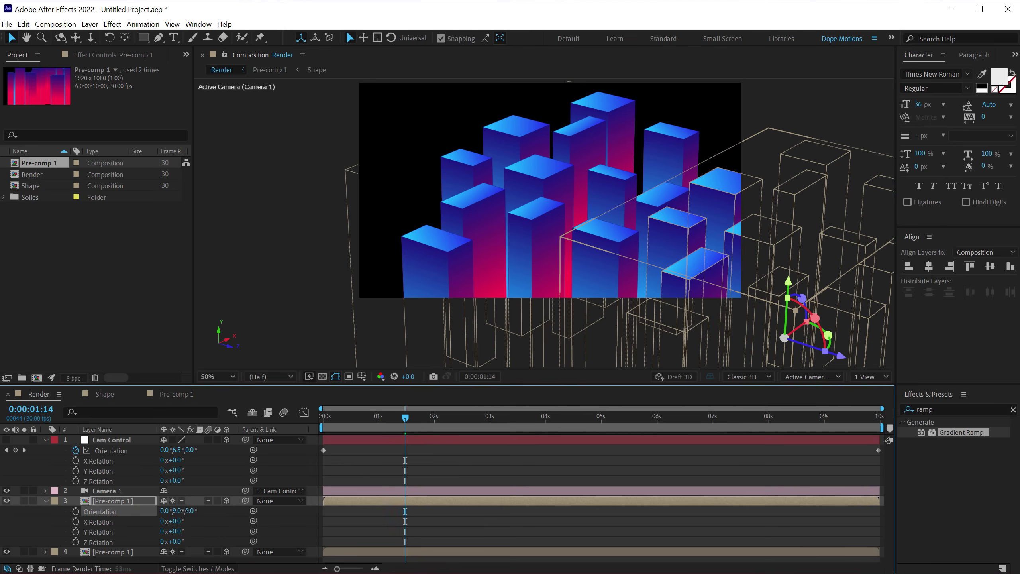
{"action": "type", "text": "90"}
{"action": "key", "text": "Return"}
{"action": "left_click_drag", "start_coordinate": [246, 505], "coordinate": [235, 506]}
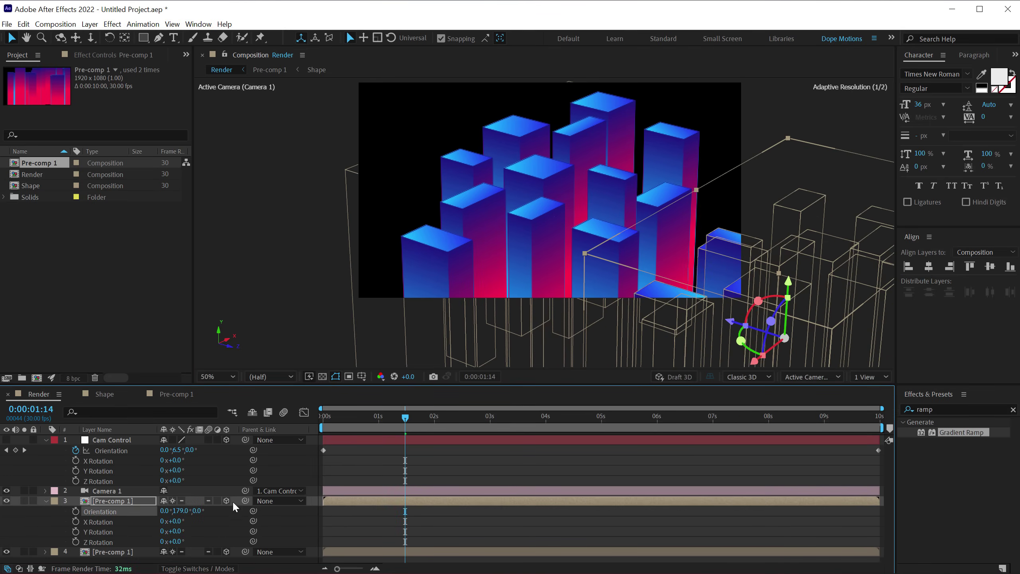
{"action": "left_click", "coordinate": [183, 510]}
{"action": "type", "text": "180"}
{"action": "key", "text": "Return"}
{"action": "left_click_drag", "start_coordinate": [826, 275], "coordinate": [854, 224]}
{"action": "key", "text": "space"}
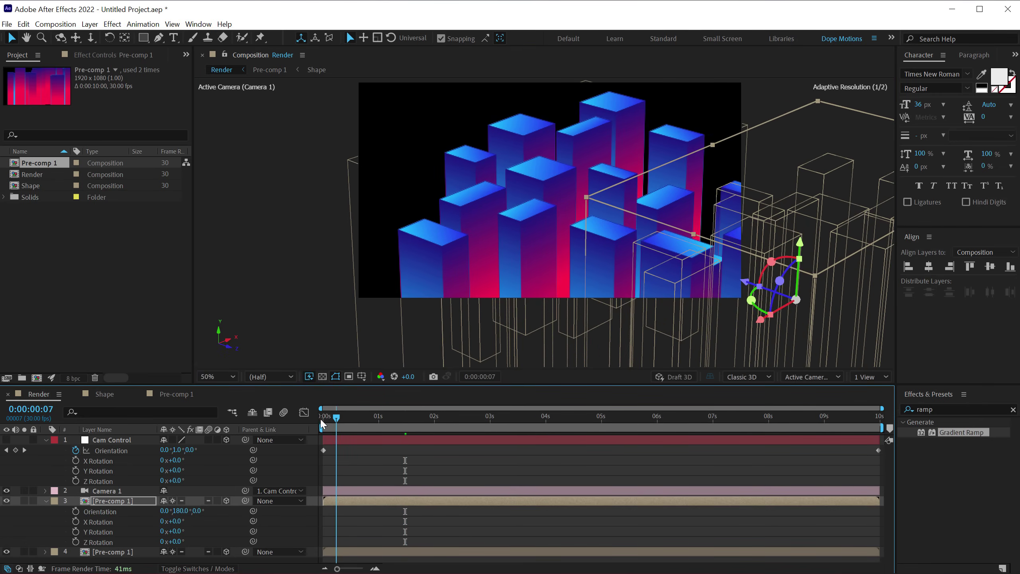
Shift the 180° copy left, then add another Pre-comp 1 copy pulled toward the camera and lowered.
{"action": "key", "text": "space"}
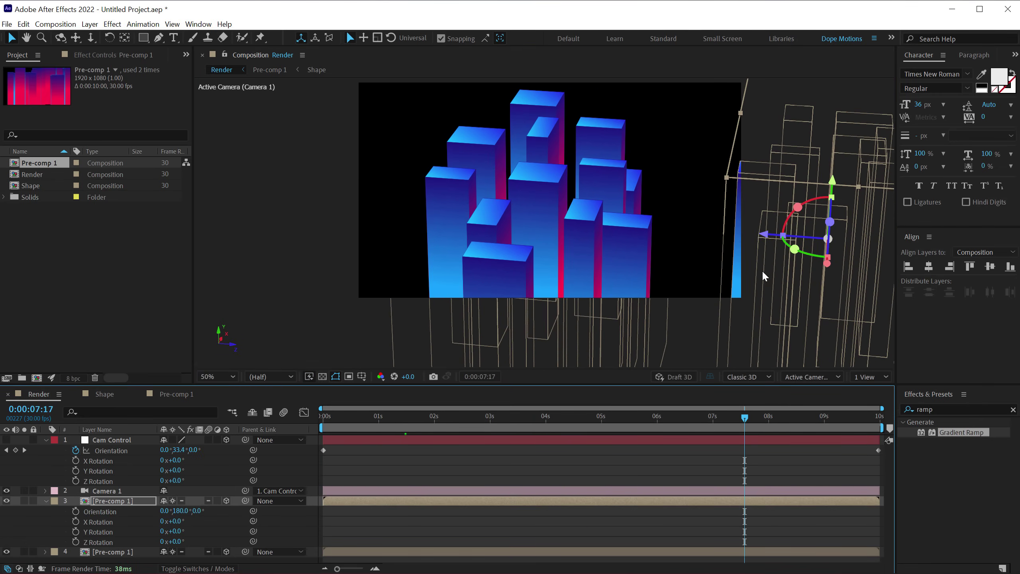
{"action": "left_click", "coordinate": [730, 268]}
{"action": "left_click_drag", "start_coordinate": [729, 269], "coordinate": [678, 245]}
{"action": "left_click", "coordinate": [540, 416]}
{"action": "key", "text": "ctrl+d"}
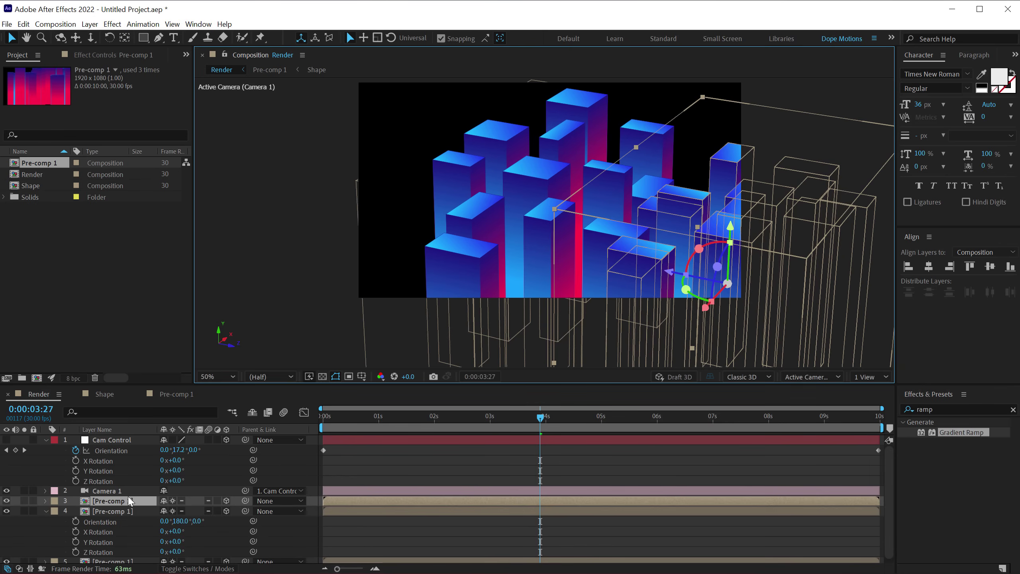
{"action": "left_click_drag", "start_coordinate": [673, 276], "coordinate": [299, 188]}
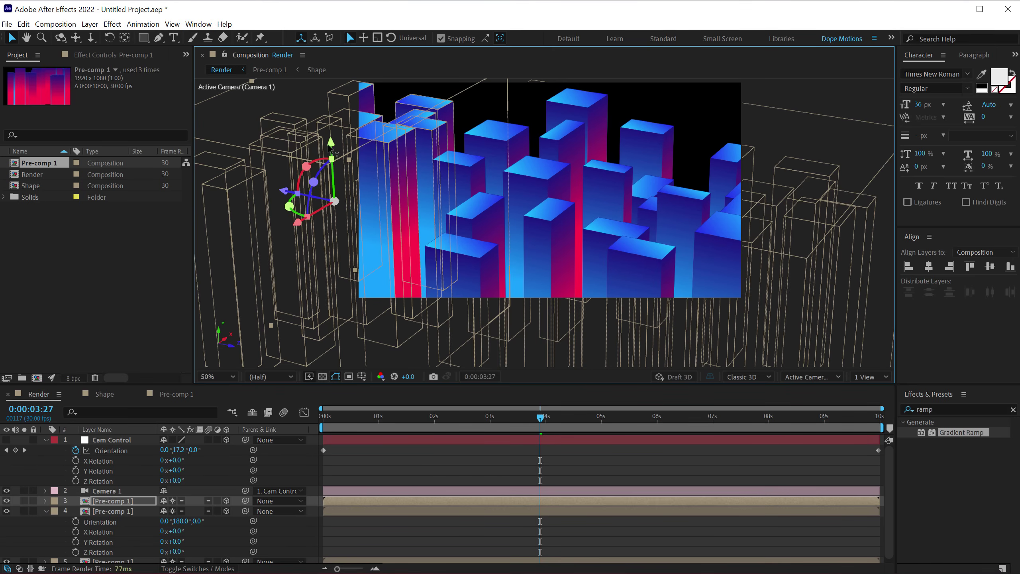
{"action": "left_click_drag", "start_coordinate": [328, 144], "coordinate": [326, 163]}
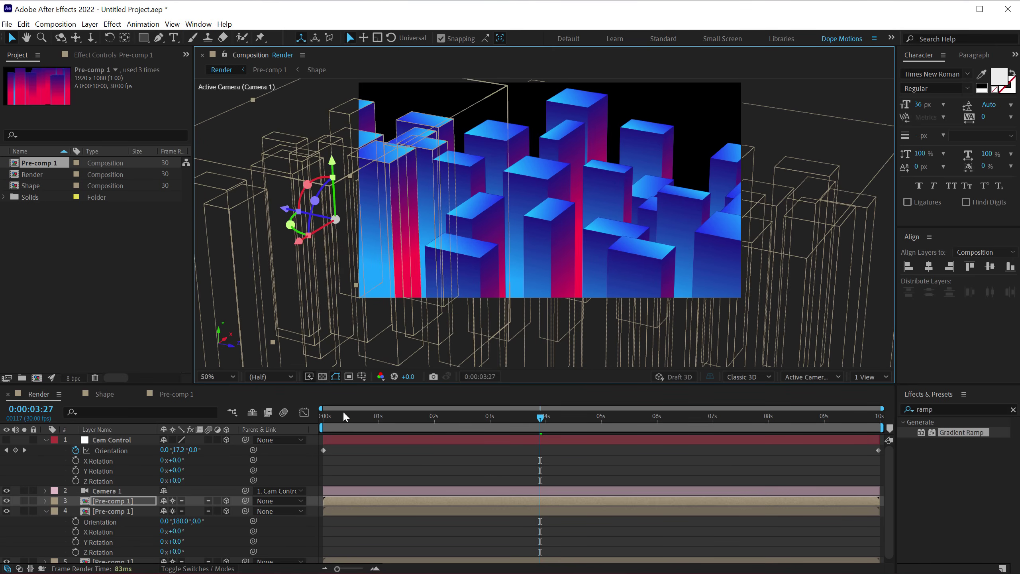
At 0:00:04:24 add a third copy moved up-right, and set layer 5's Orientation Y to 90°.
{"action": "left_click_drag", "start_coordinate": [343, 411], "coordinate": [717, 386]}
{"action": "key", "text": "ctrl+d"}
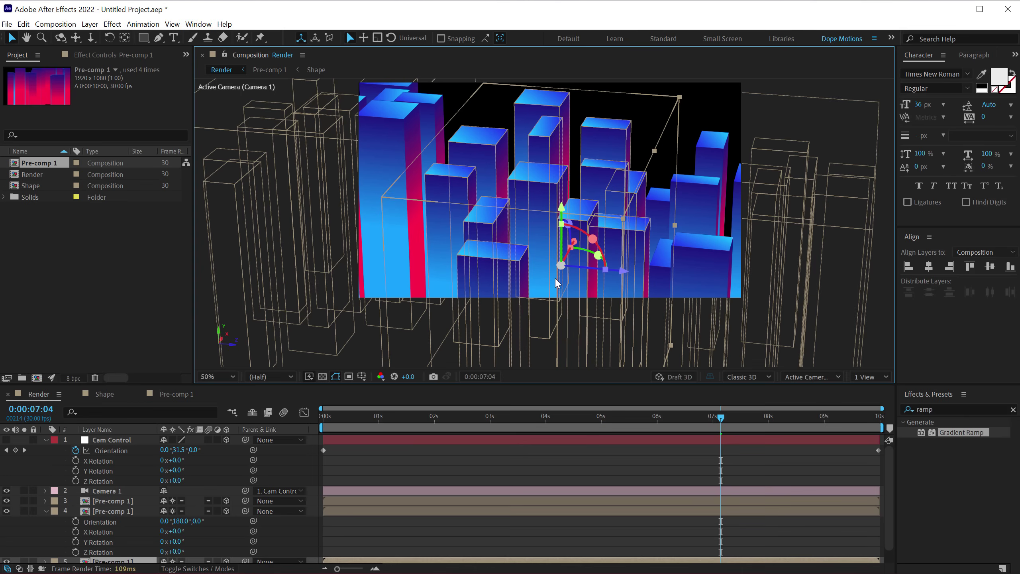
{"action": "left_click_drag", "start_coordinate": [567, 254], "coordinate": [651, 155]}
{"action": "scroll", "coordinate": [168, 482], "scroll_direction": "down", "scroll_amount": 1}
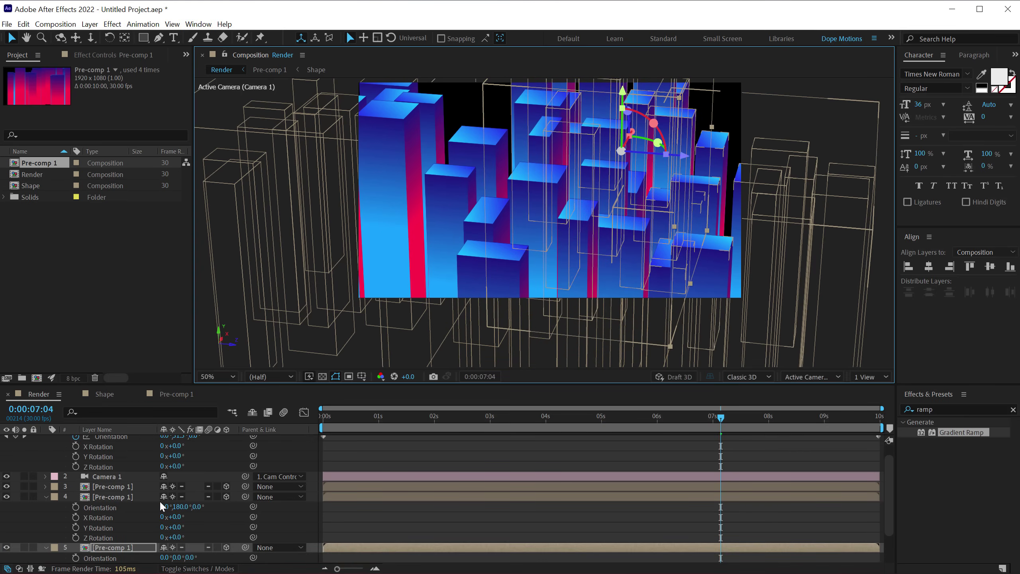
{"action": "left_click_drag", "start_coordinate": [179, 557], "coordinate": [216, 555]}
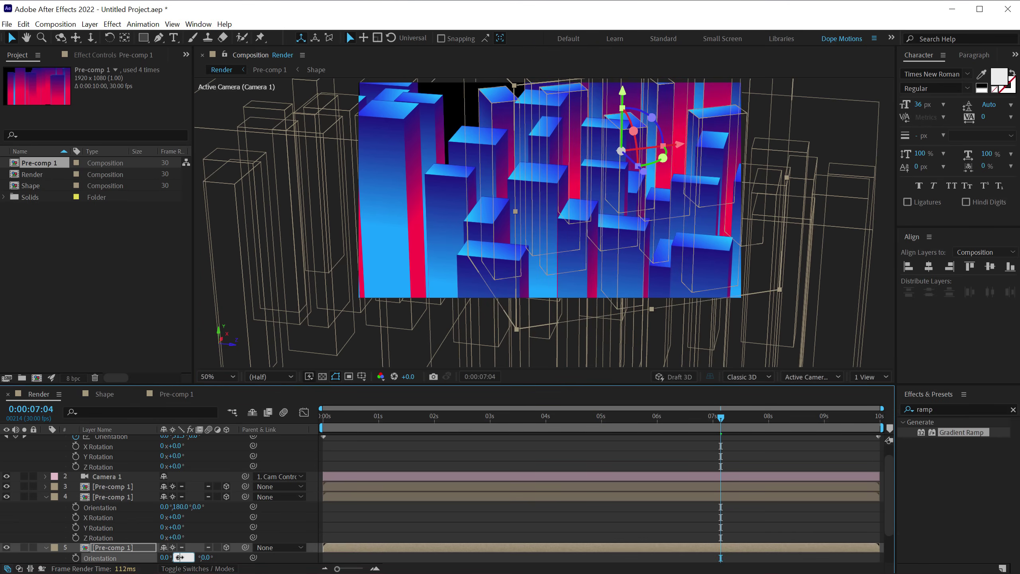
{"action": "type", "text": "90"}
{"action": "key", "text": "Return"}
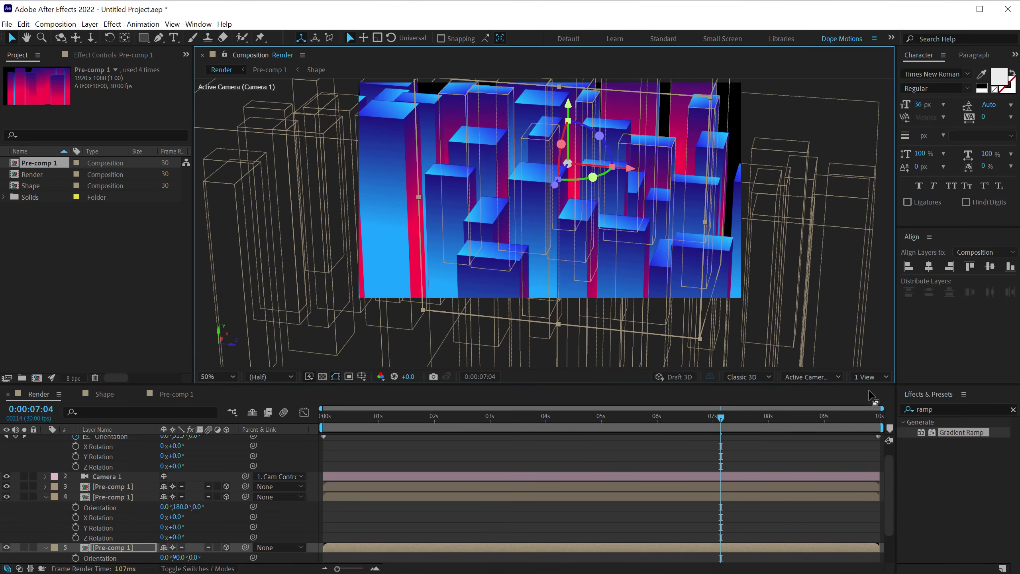
Switch the viewer to Custom View 1 and orbit around the box field.
{"action": "left_click", "coordinate": [880, 377]}
{"action": "left_click", "coordinate": [822, 378]}
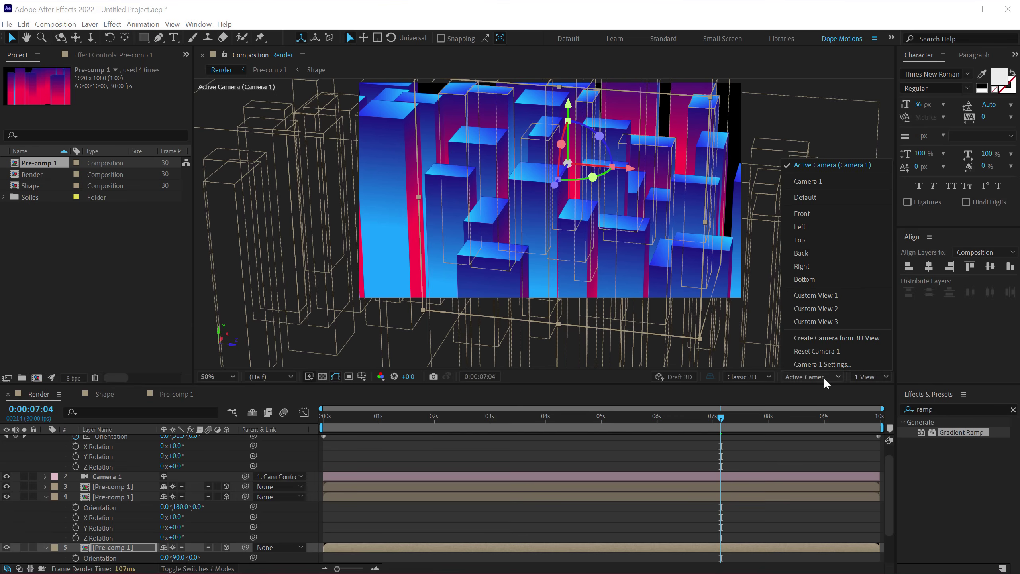
{"action": "left_click", "coordinate": [820, 298]}
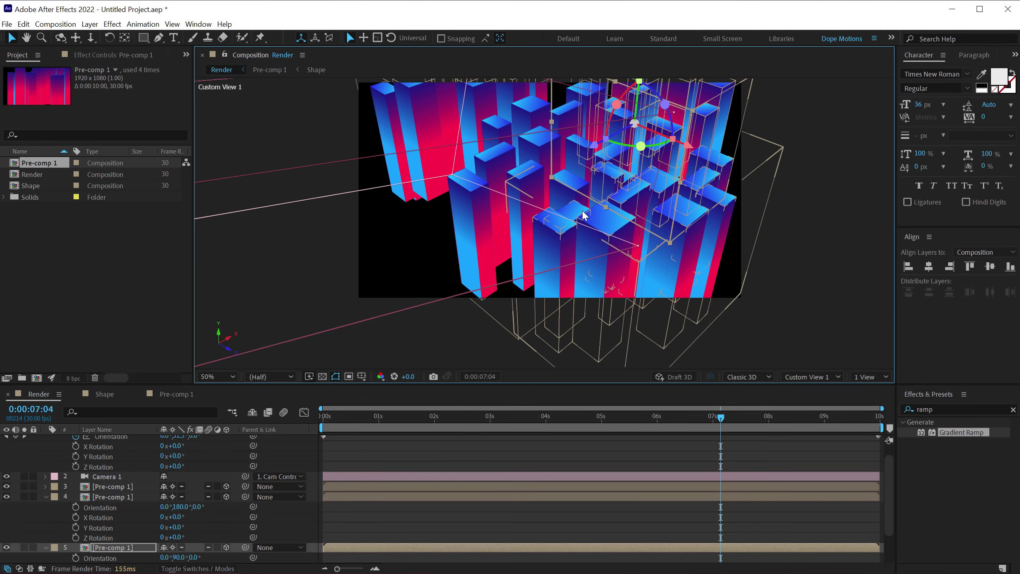
{"action": "key", "text": "comma"}
{"action": "key", "text": "comma"}
{"action": "key", "text": "period"}
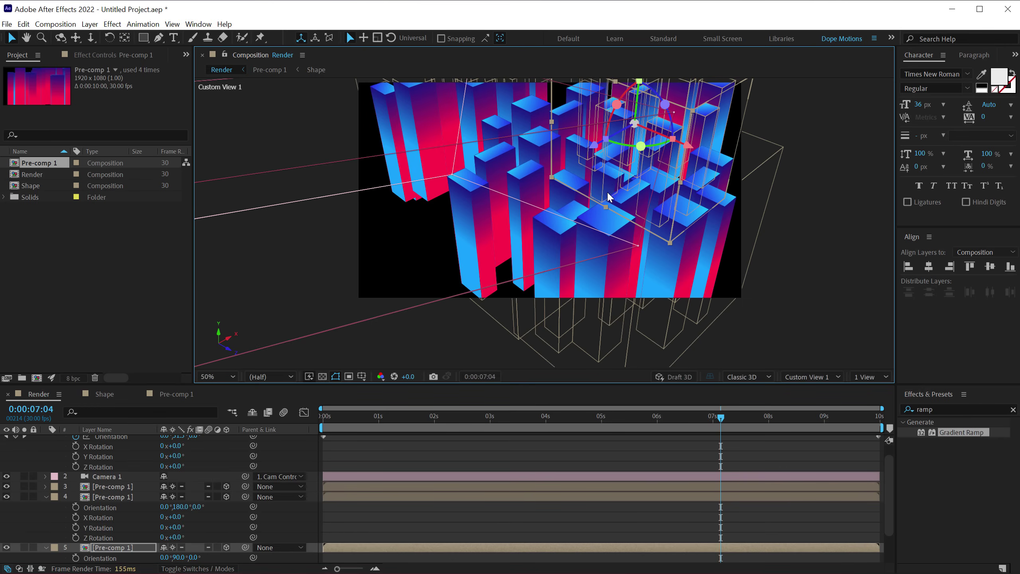
{"action": "left_click_drag", "start_coordinate": [629, 194], "coordinate": [557, 273]}
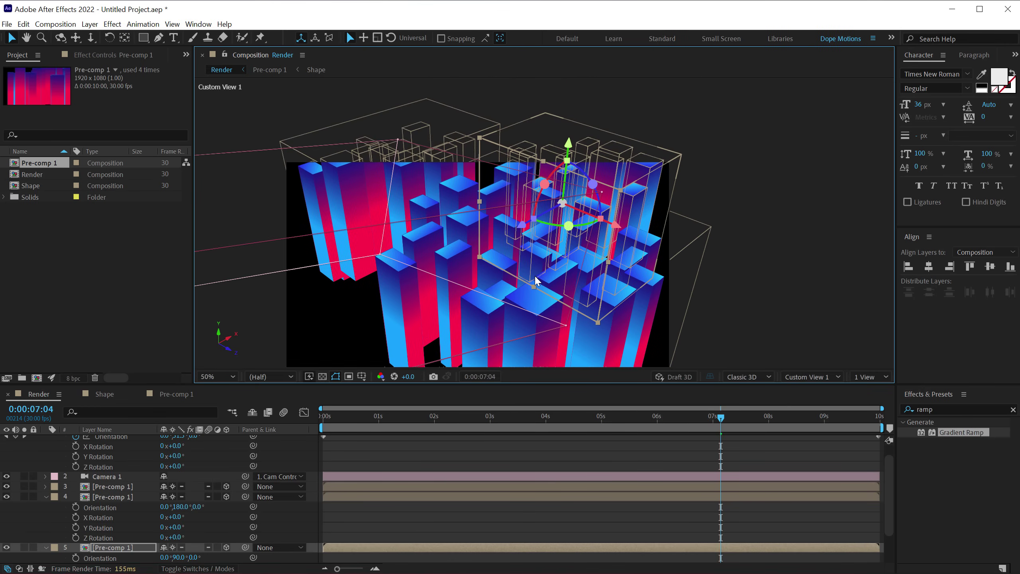
{"action": "key", "text": "c"}
{"action": "left_click_drag", "start_coordinate": [531, 224], "coordinate": [507, 249]}
Move the box block up-left, then duplicate it and slide the copy down-right.
{"action": "key", "text": "v"}
{"action": "left_click_drag", "start_coordinate": [608, 216], "coordinate": [569, 191]}
{"action": "key", "text": "ctrl+d"}
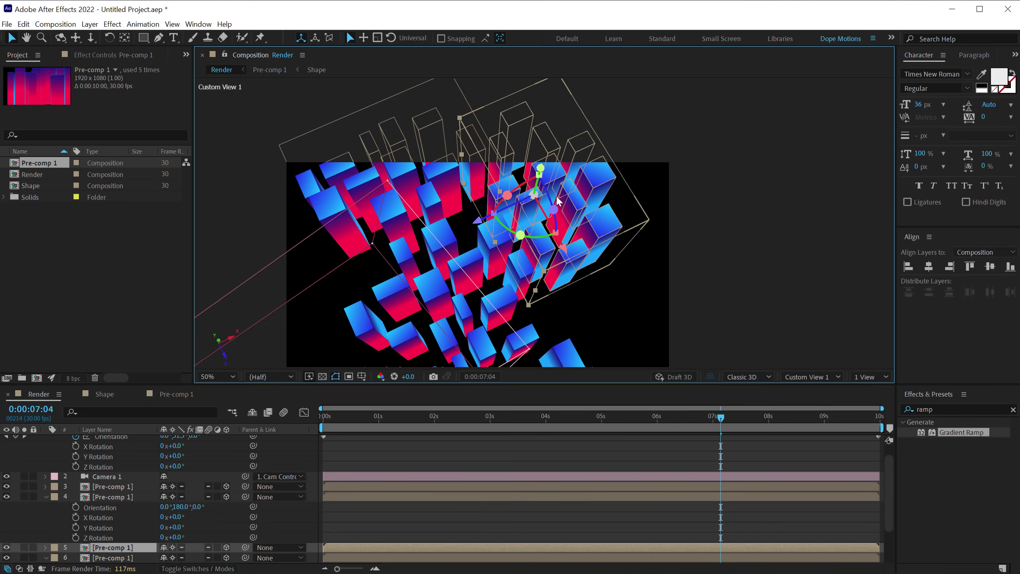
{"action": "left_click_drag", "start_coordinate": [547, 214], "coordinate": [667, 397]}
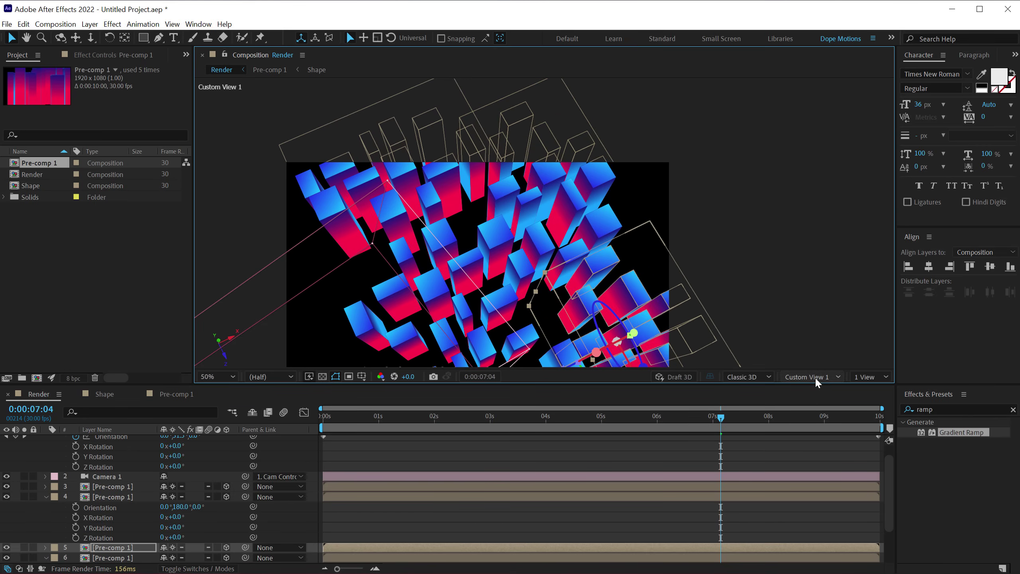
Return the viewer to the Camera 1 view and dolly closer to the boxes.
{"action": "left_click", "coordinate": [838, 377]}
{"action": "left_click", "coordinate": [814, 164]}
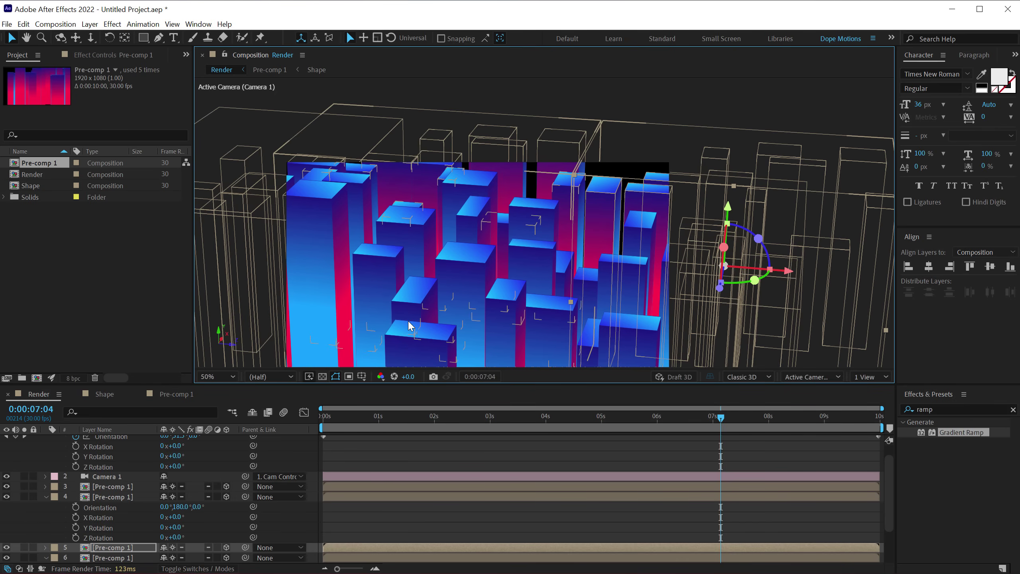
{"action": "key", "text": "c"}
{"action": "key", "text": "c"}
{"action": "key", "text": "c"}
{"action": "left_click_drag", "start_coordinate": [482, 202], "coordinate": [518, 267]}
{"action": "key", "text": "ctrl+z"}
{"action": "key", "text": "ctrl+z"}
{"action": "key", "text": "ctrl+z"}
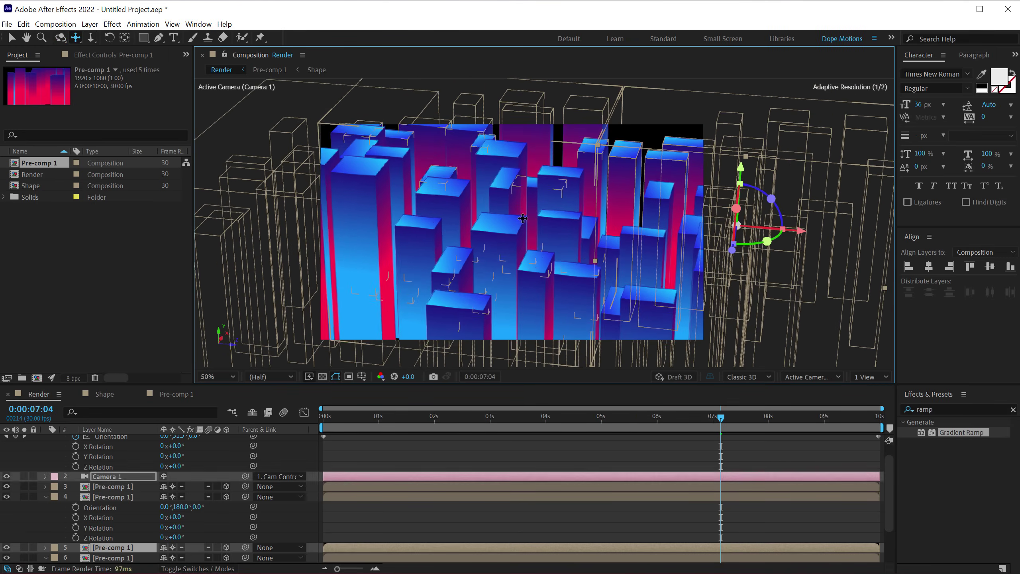
Lower a box block on the left along its Y axis and collapse the layer properties.
{"action": "key", "text": "v"}
{"action": "key", "text": "Home"}
{"action": "left_click", "coordinate": [337, 189]}
{"action": "left_click_drag", "start_coordinate": [380, 169], "coordinate": [381, 204]}
{"action": "key", "text": "ctrl+a"}
{"action": "key", "text": "ctrl+grave"}
Create a black 000000 solid named BG and send it to the bottom of the stack.
{"action": "left_click", "coordinate": [97, 521]}
{"action": "key", "text": "ctrl+y"}
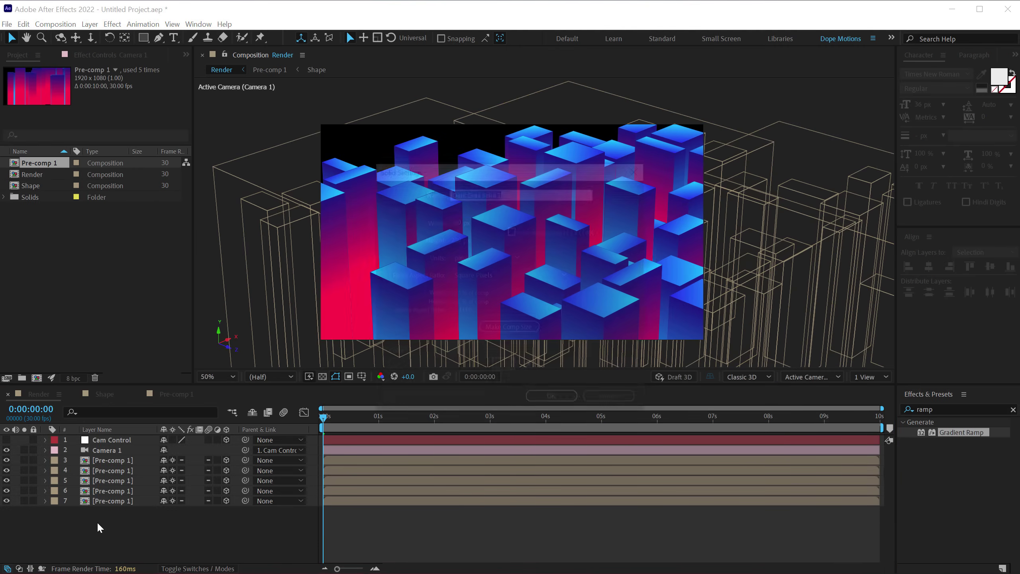
{"action": "type", "text": "BG"}
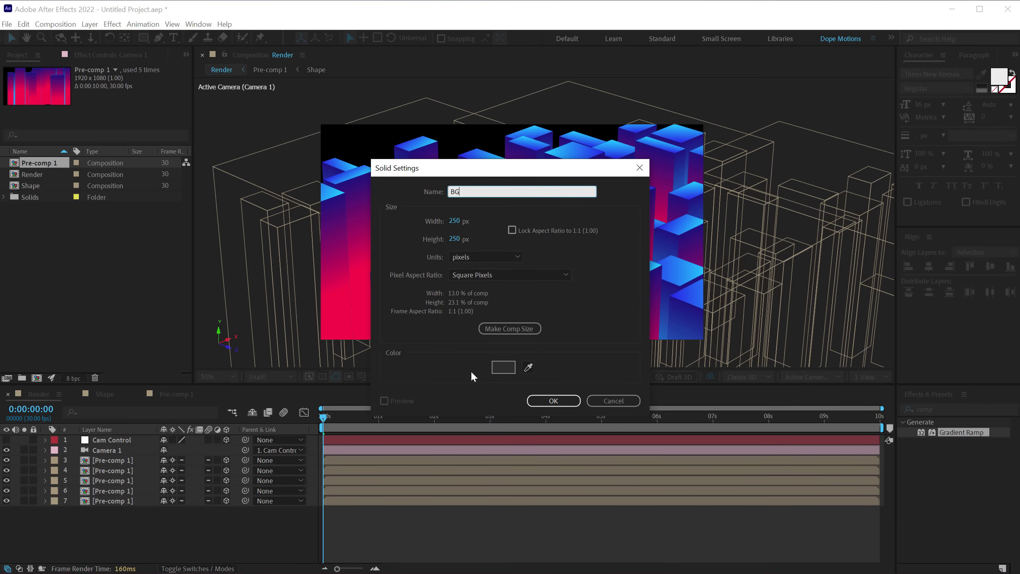
{"action": "left_click", "coordinate": [503, 365]}
{"action": "type", "text": "000000"}
{"action": "left_click", "coordinate": [901, 212]}
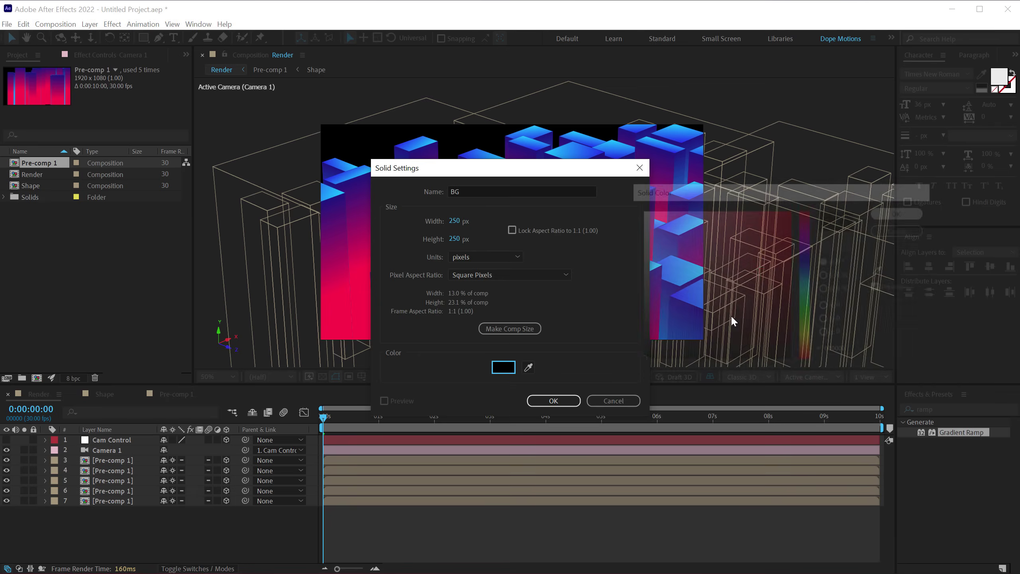
{"action": "left_click", "coordinate": [550, 401]}
{"action": "key", "text": "ctrl+shift+bracketleft"}
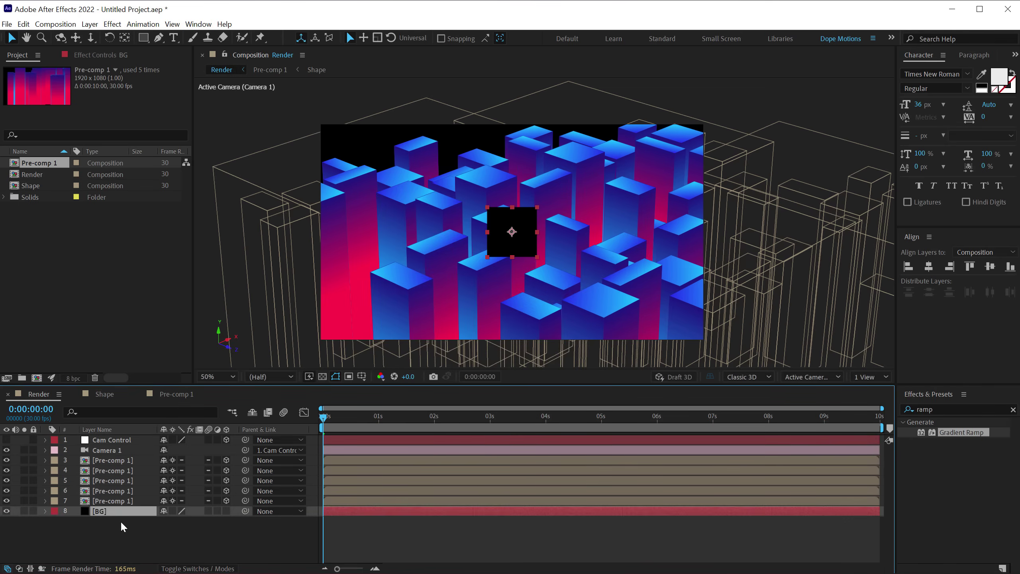
Resize the BG solid to match the comp size.
{"action": "left_click", "coordinate": [105, 23]}
{"action": "mouse_move", "coordinate": [89, 24]}
{"action": "left_click", "coordinate": [113, 50]}
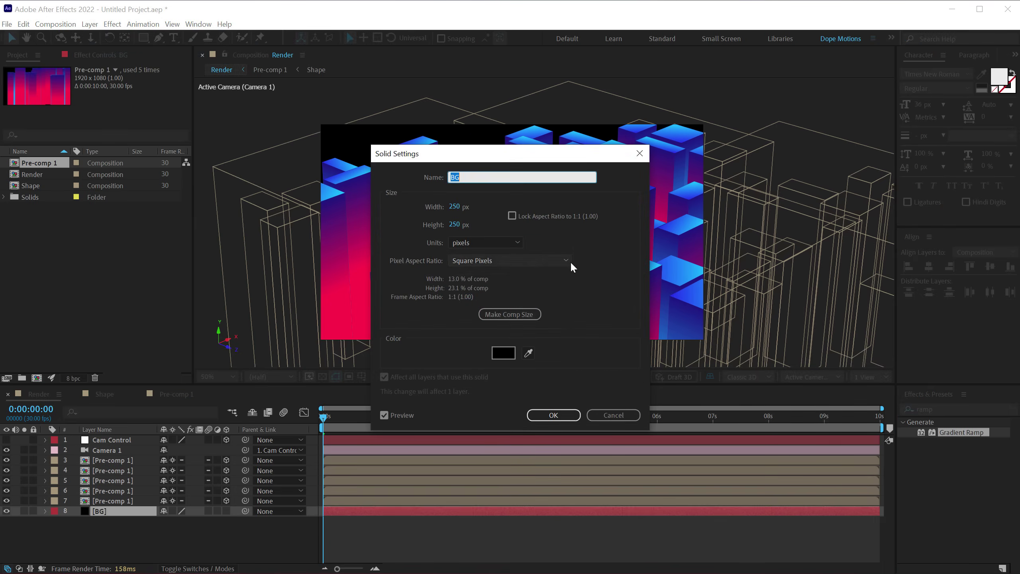
{"action": "left_click", "coordinate": [503, 316]}
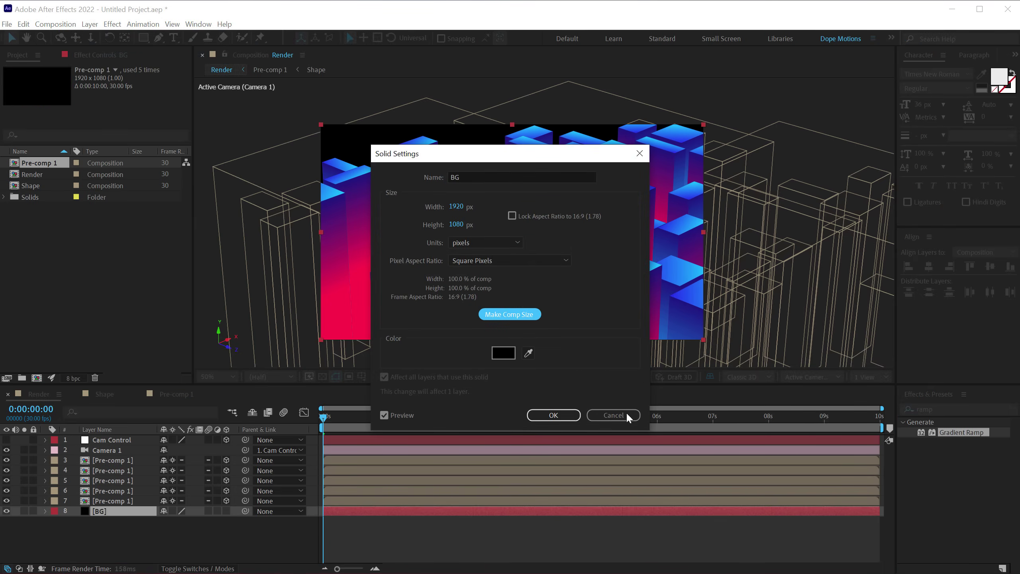
{"action": "left_click", "coordinate": [556, 416]}
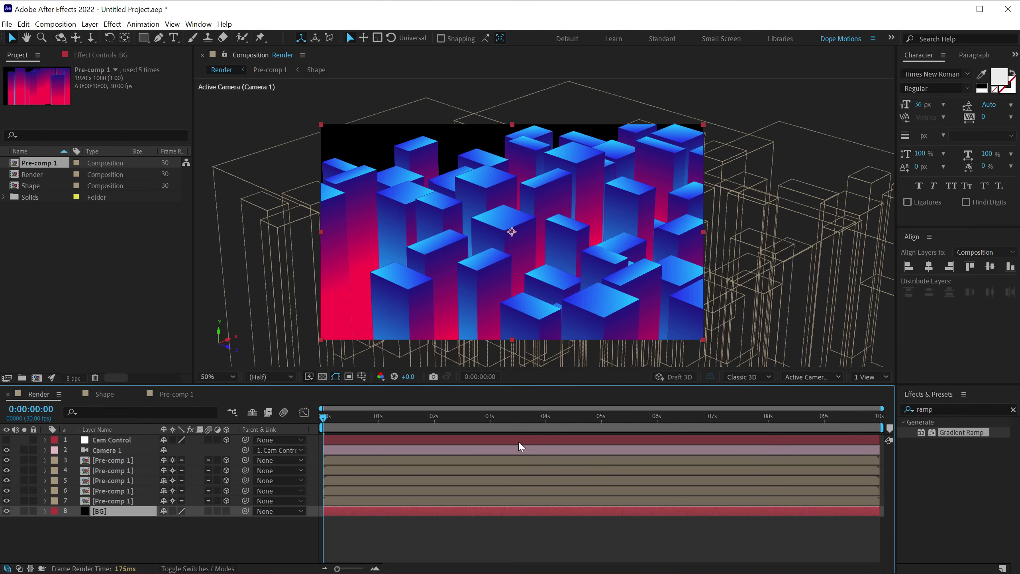
Apply Gradient Ramp to BG with blue start and pink end colours sampled from the boxes.
{"action": "double_click", "coordinate": [946, 432]}
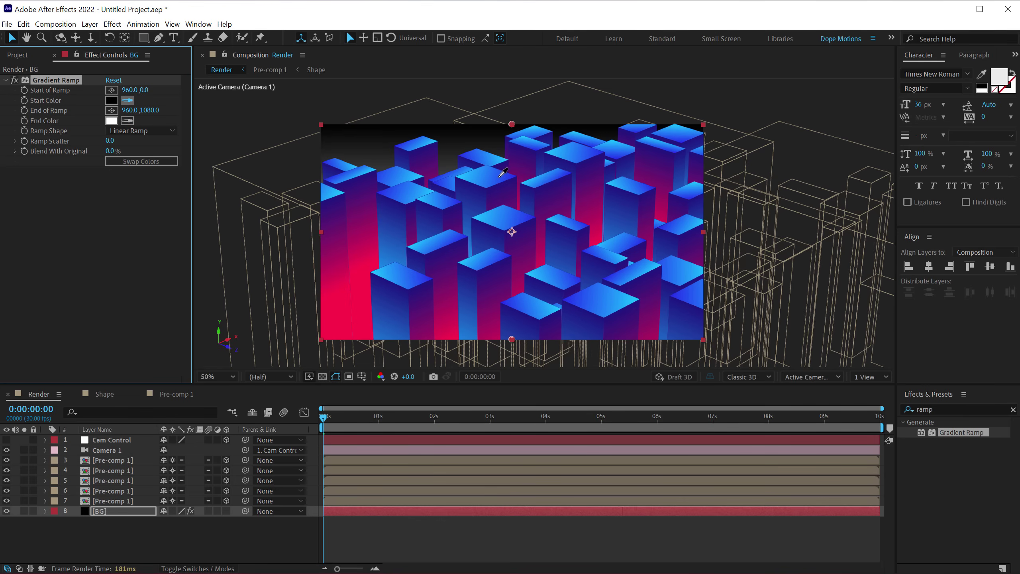
{"action": "left_click", "coordinate": [513, 178]}
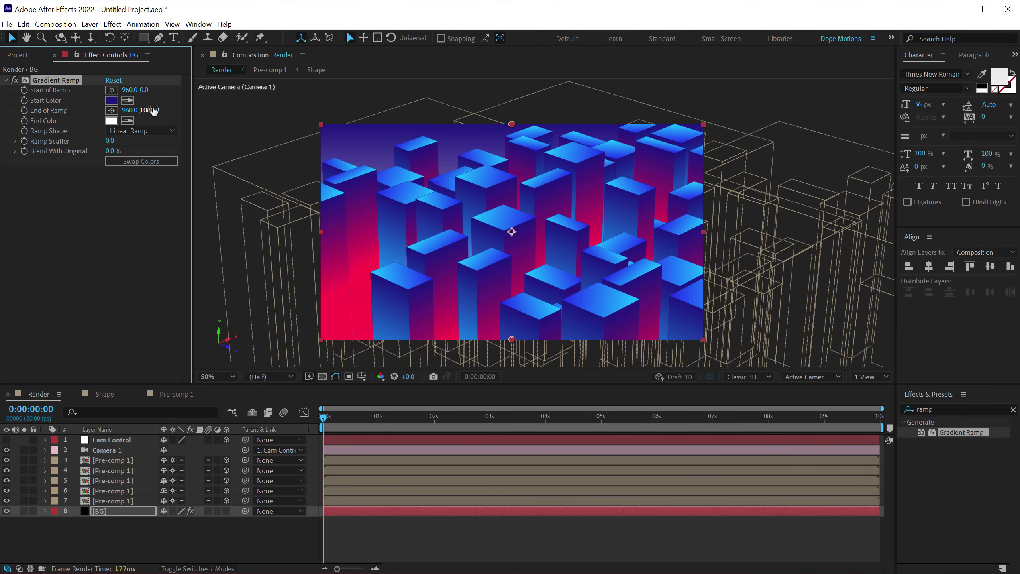
{"action": "left_click", "coordinate": [361, 329]}
{"action": "left_click", "coordinate": [356, 522]}
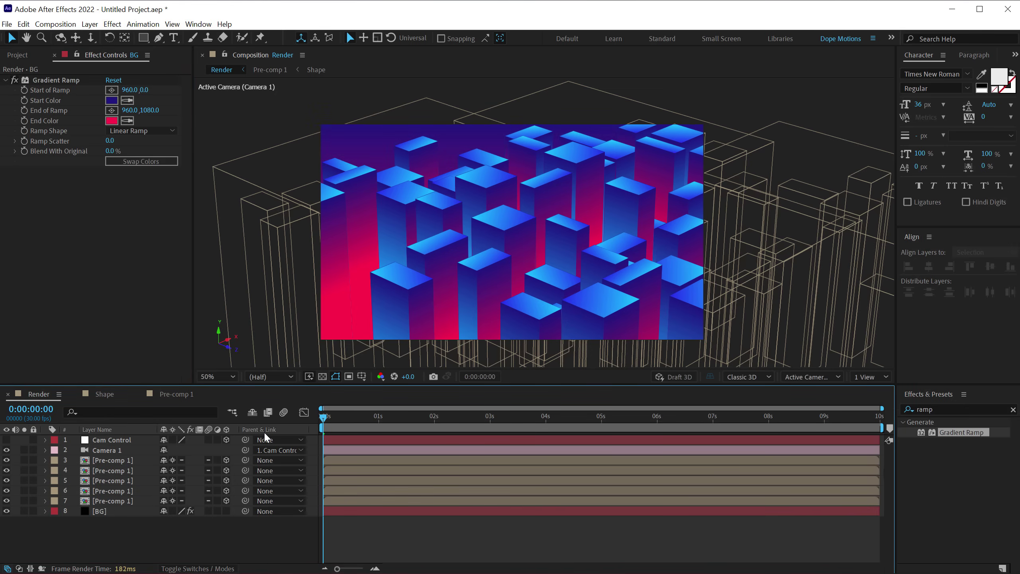
{"action": "left_click_drag", "start_coordinate": [317, 417], "coordinate": [701, 417]}
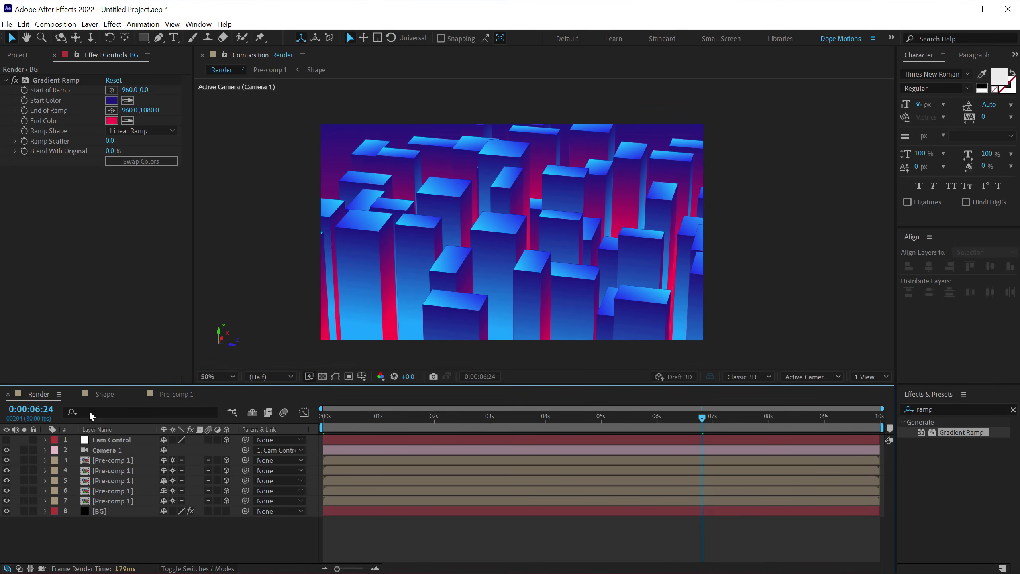
Set the Cam Control null's X Rotation to −22° and scrub to check the diagonal tilt.
{"action": "left_click", "coordinate": [106, 450]}
{"action": "left_click", "coordinate": [113, 440]}
{"action": "key", "text": "r"}
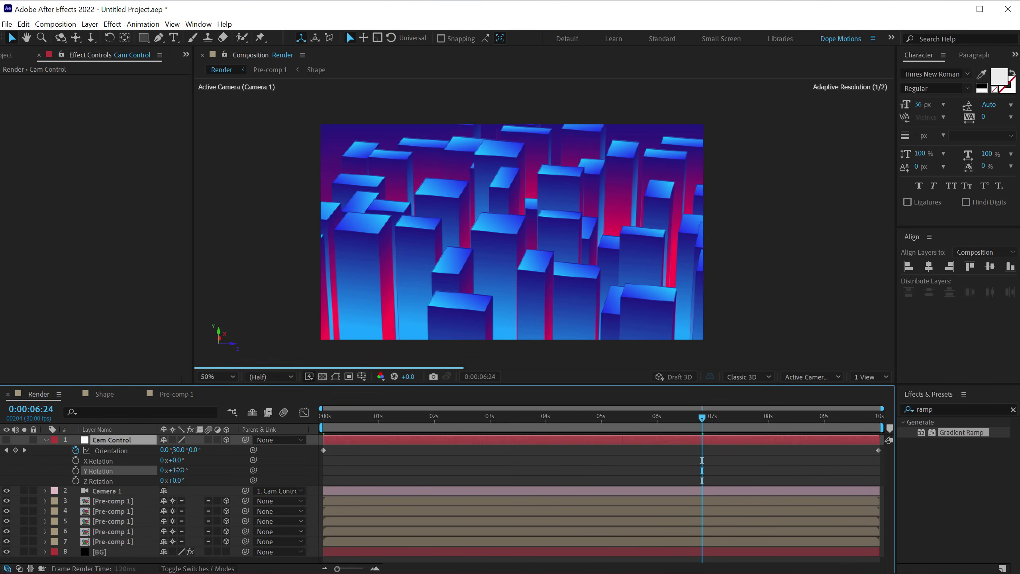
{"action": "left_click_drag", "start_coordinate": [172, 460], "coordinate": [160, 460]}
{"action": "left_click_drag", "start_coordinate": [327, 417], "coordinate": [665, 421]}
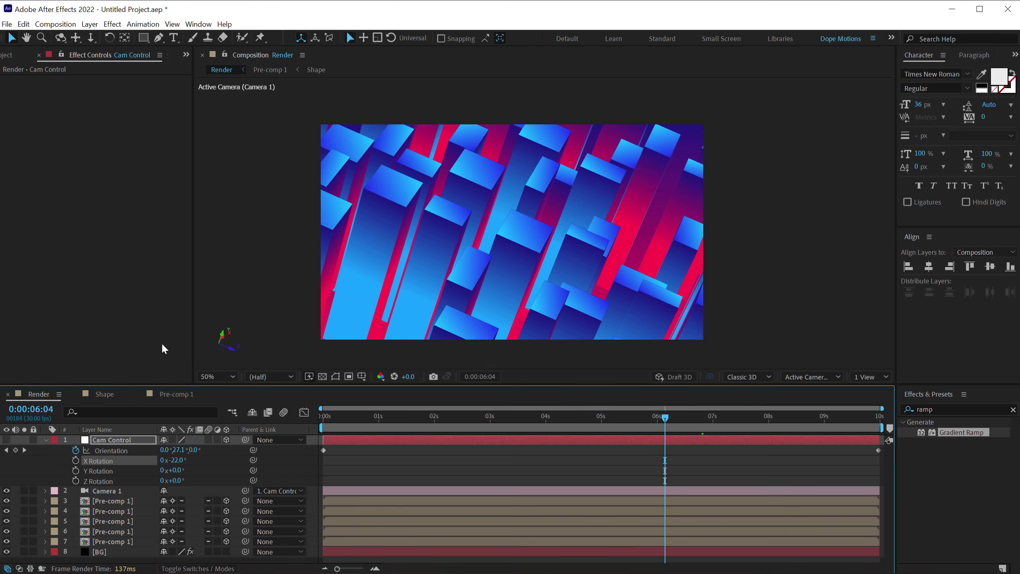
In the Shape comp, change the bottom solid's Gradient Ramp end colour to DA1742.
{"action": "left_click", "coordinate": [171, 394]}
{"action": "double_click", "coordinate": [106, 440]}
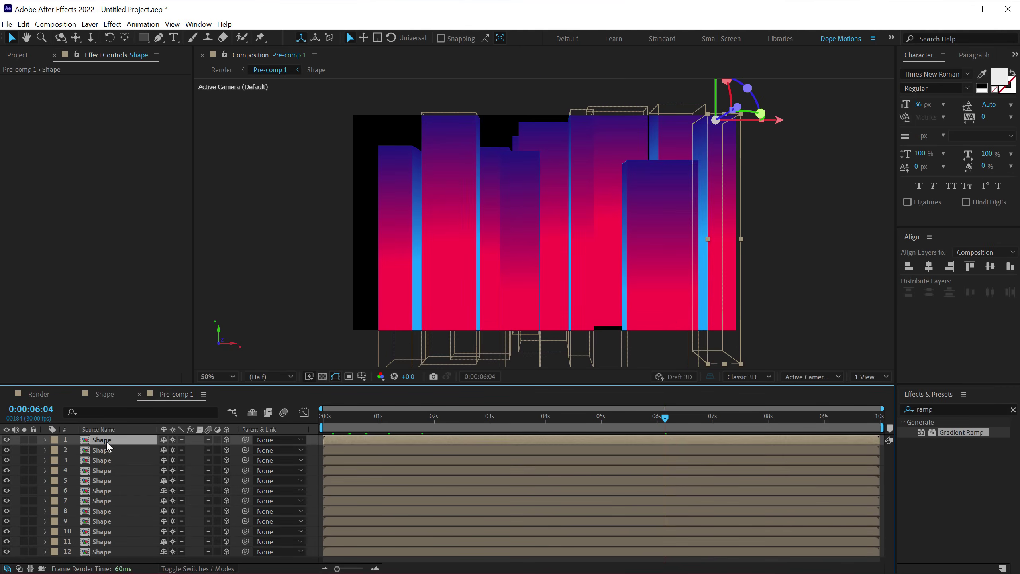
{"action": "left_click", "coordinate": [107, 450]}
{"action": "left_click", "coordinate": [541, 277]}
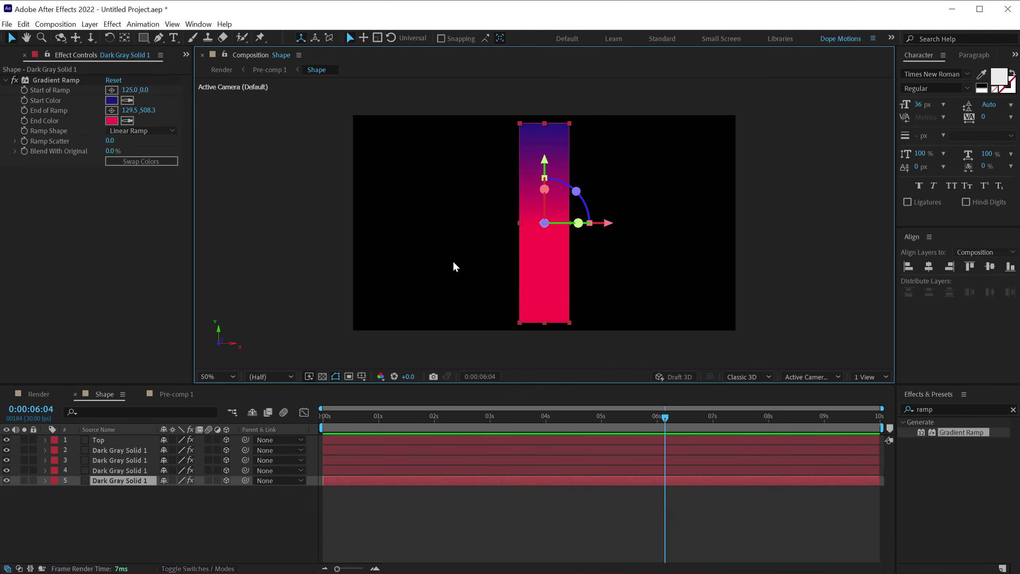
{"action": "left_click", "coordinate": [111, 121]}
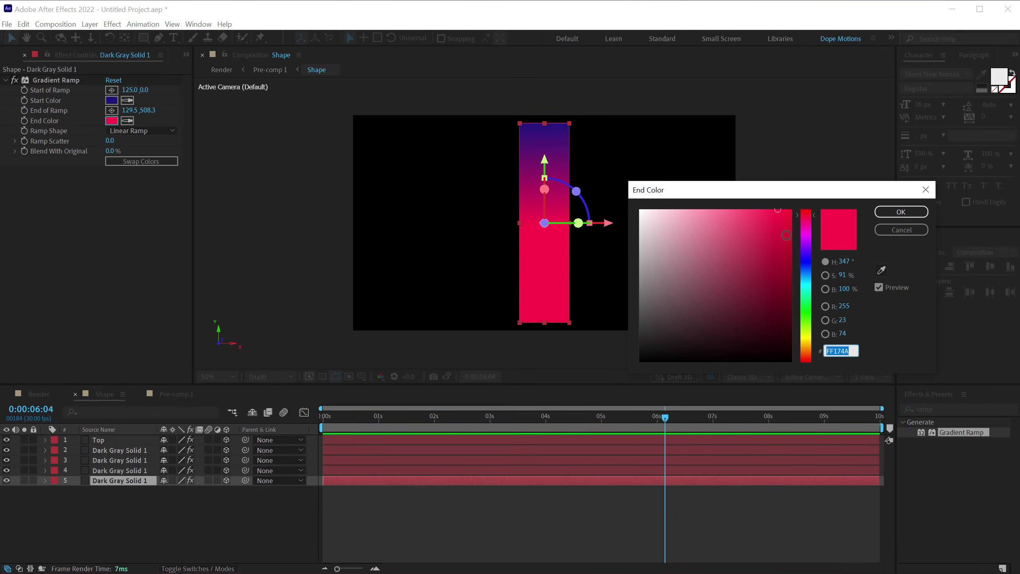
{"action": "left_click", "coordinate": [774, 230]}
{"action": "left_click", "coordinate": [900, 212]}
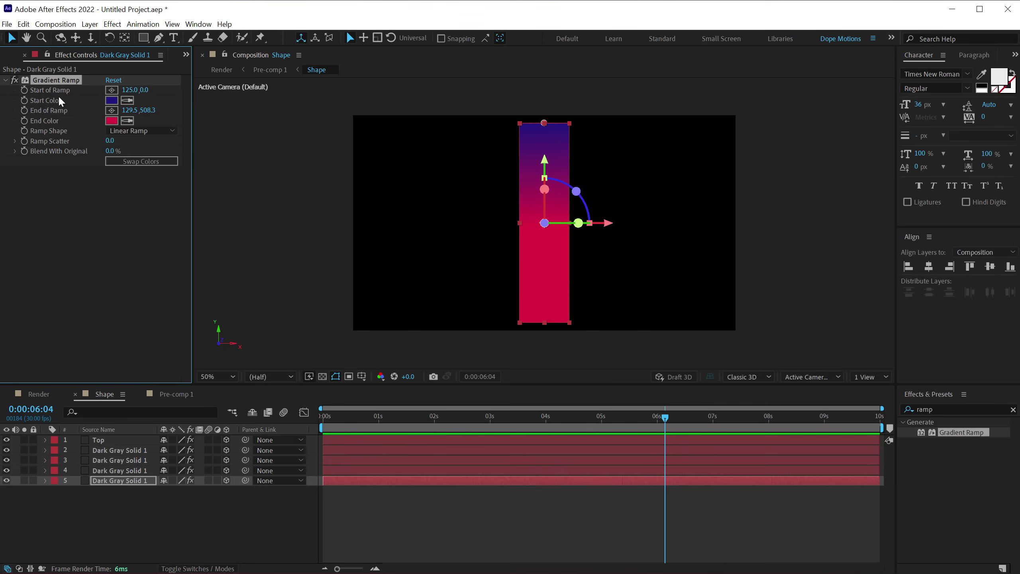
Go back to the Render comp and scrub through the updated scene.
{"action": "left_click", "coordinate": [108, 471]}
{"action": "left_click", "coordinate": [106, 461]}
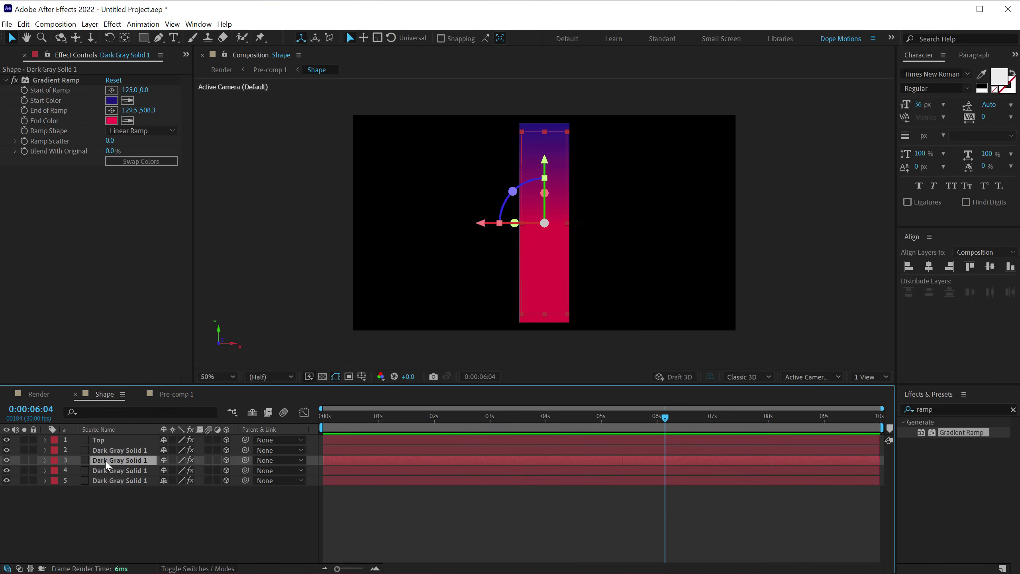
{"action": "left_click", "coordinate": [44, 392]}
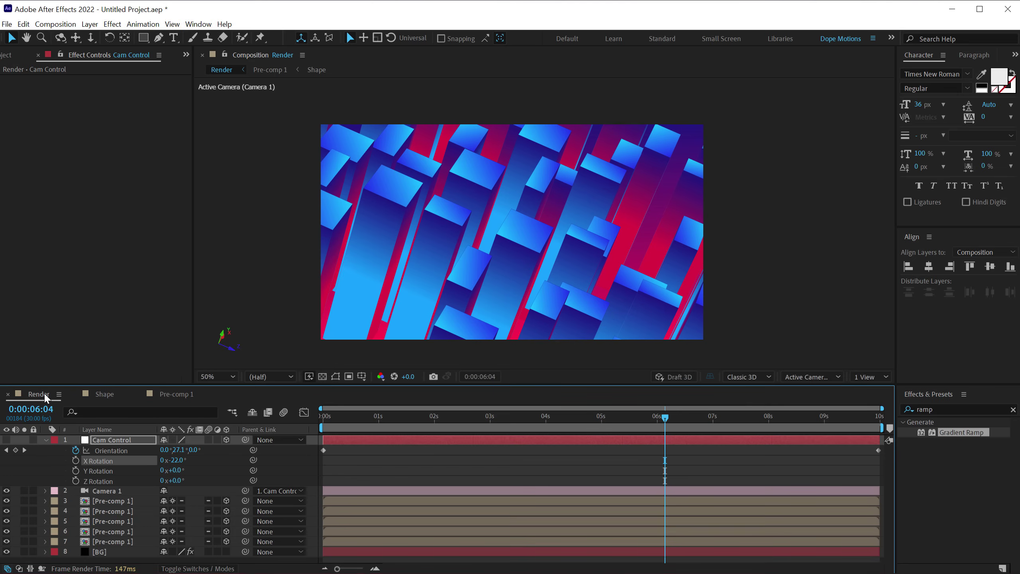
{"action": "left_click_drag", "start_coordinate": [348, 417], "coordinate": [630, 460]}
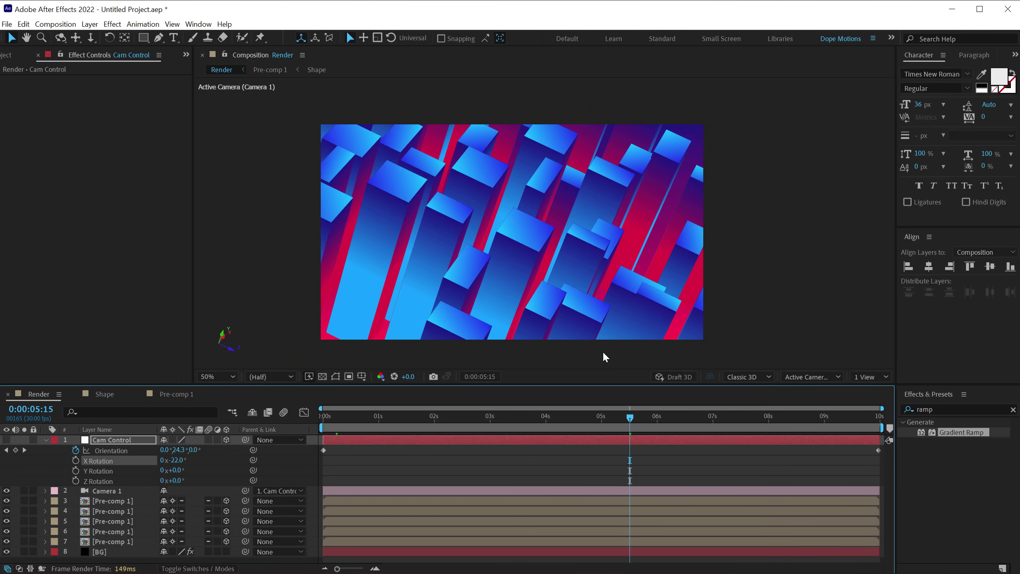
Add a text layer reading 'MOTION DESIGN' in the Render comp.
{"action": "left_click", "coordinate": [174, 37]}
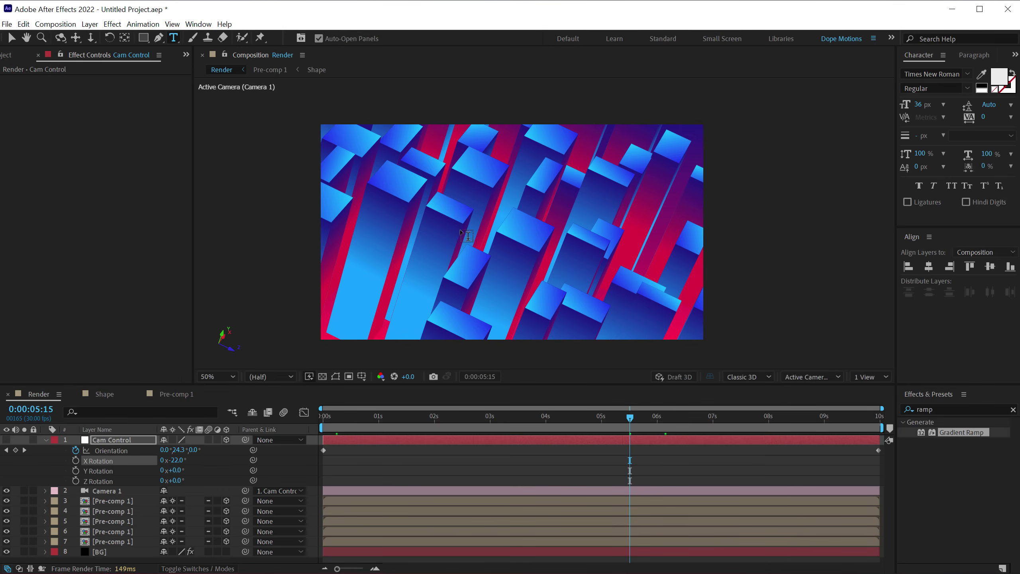
{"action": "left_click", "coordinate": [443, 231]}
{"action": "type", "text": "MOTION DESIGN"}
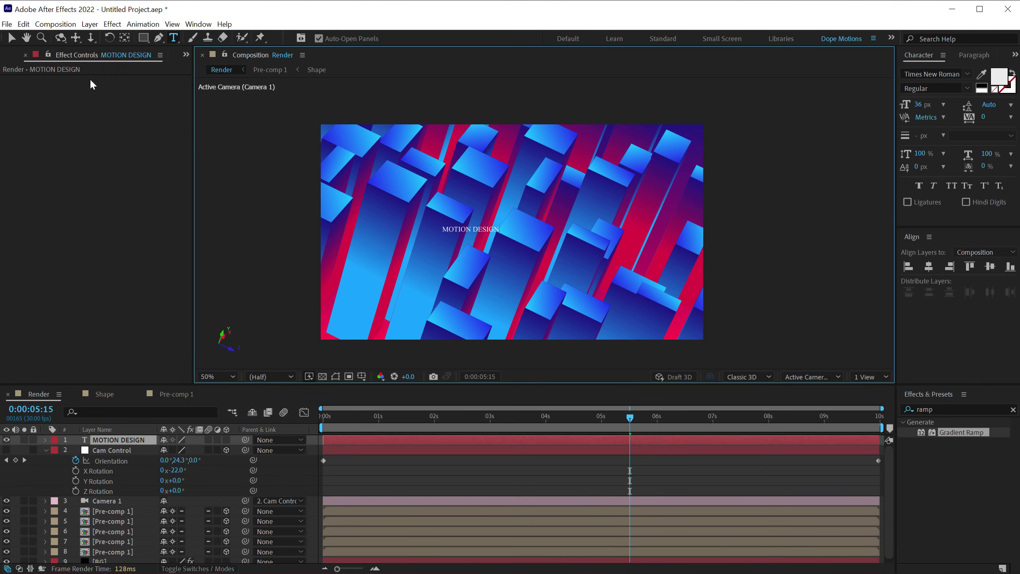
{"action": "type", "text": "v"}
Set the title's font to Integral CF Demi Bold and centre it horizontally and vertically.
{"action": "left_click", "coordinate": [936, 74]}
{"action": "type", "text": "integral"}
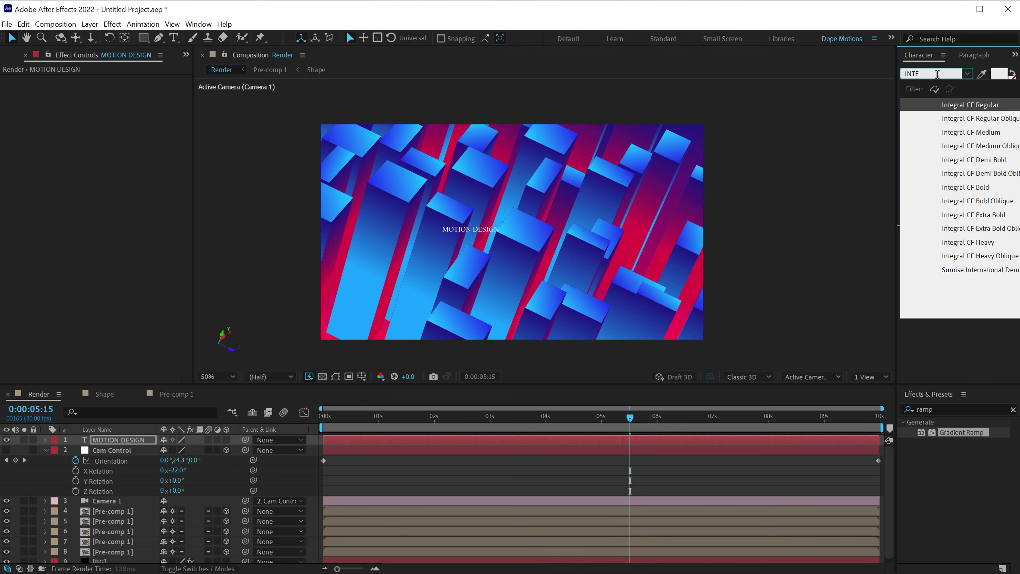
{"action": "left_click", "coordinate": [964, 159]}
{"action": "left_click", "coordinate": [991, 267]}
{"action": "left_click", "coordinate": [990, 267]}
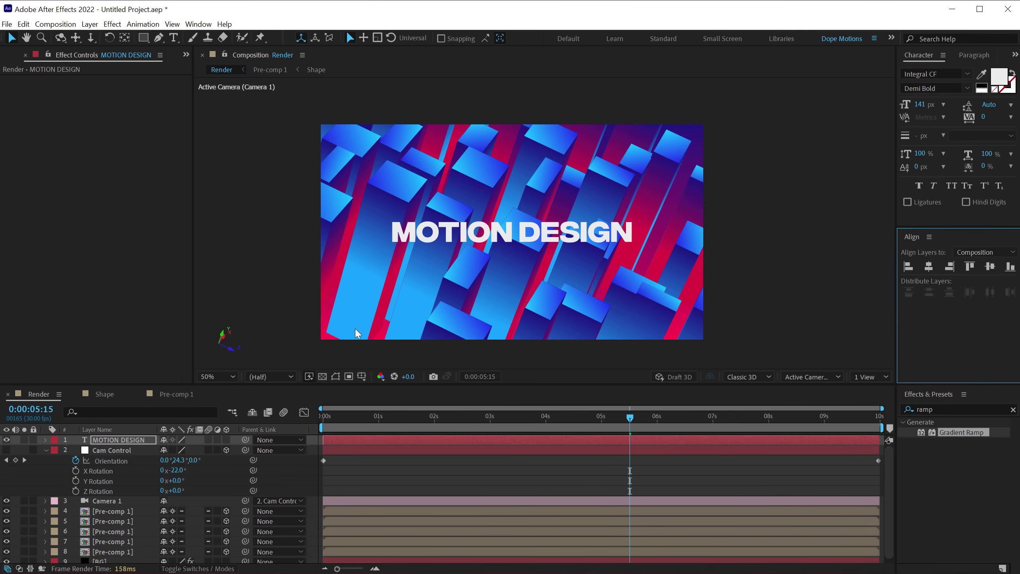
{"action": "left_click", "coordinate": [46, 450]}
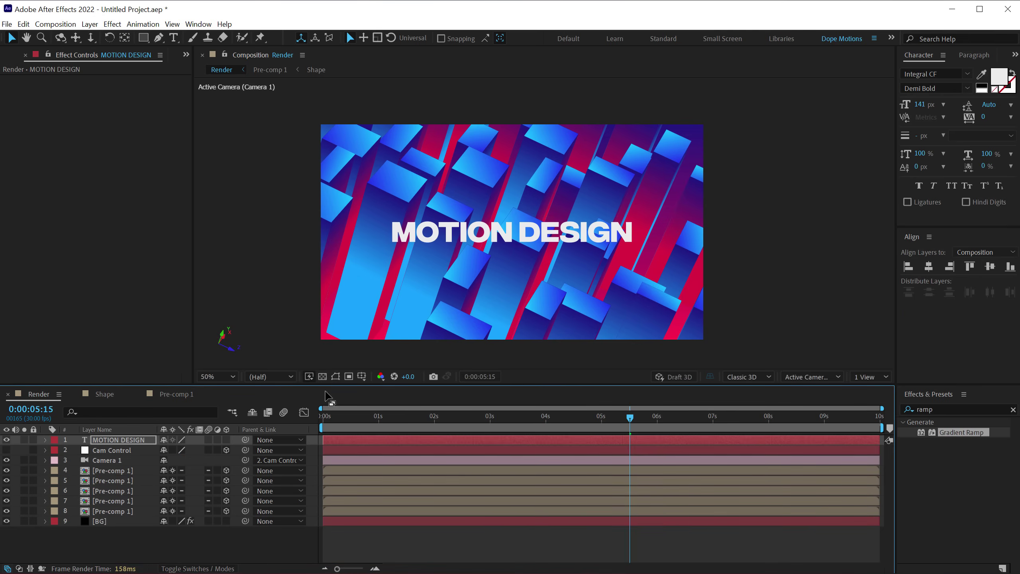
{"action": "left_click", "coordinate": [160, 551]}
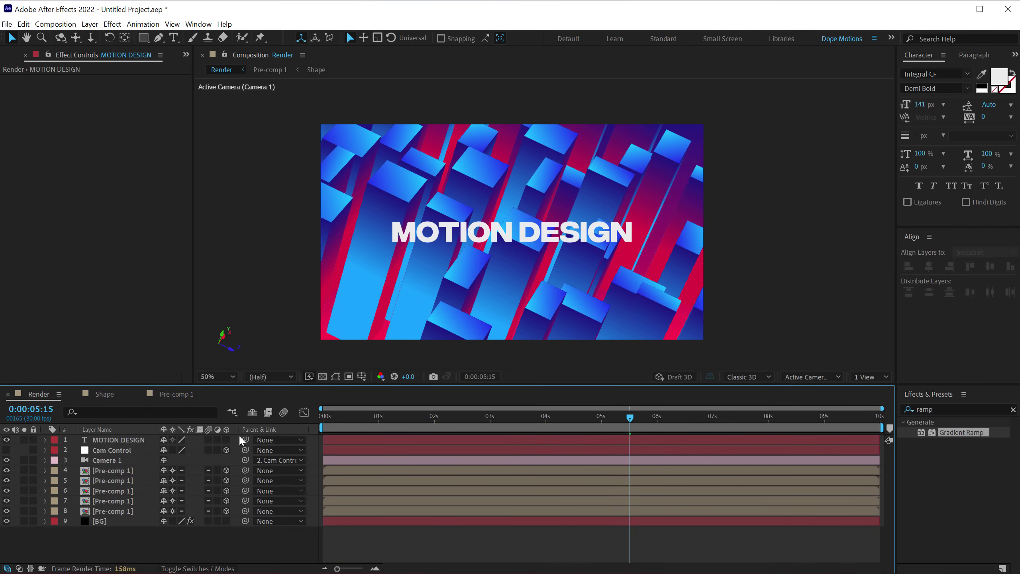
Duplicate the gradient bar in the Shape comp and raise the copy above the original.
{"action": "left_click", "coordinate": [105, 394]}
{"action": "left_click", "coordinate": [118, 513]}
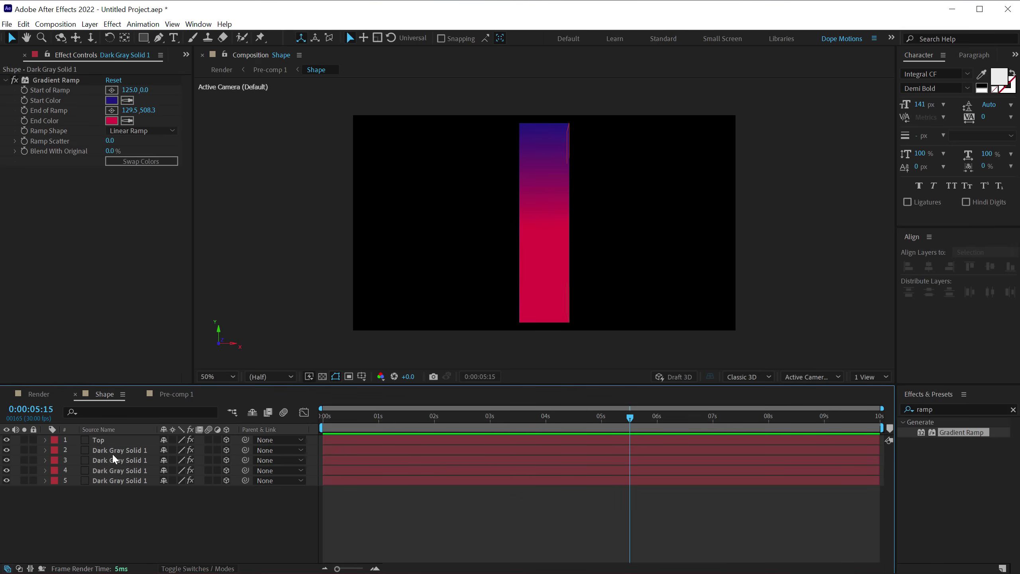
{"action": "left_click", "coordinate": [544, 261]}
{"action": "key", "text": "ctrl+d"}
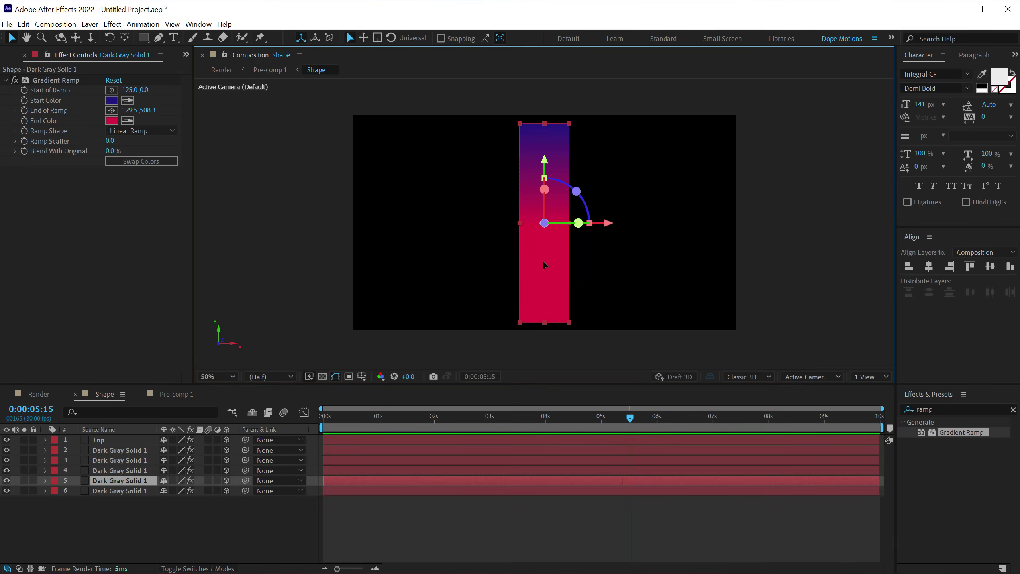
{"action": "left_click", "coordinate": [830, 376]}
{"action": "left_click", "coordinate": [829, 296]}
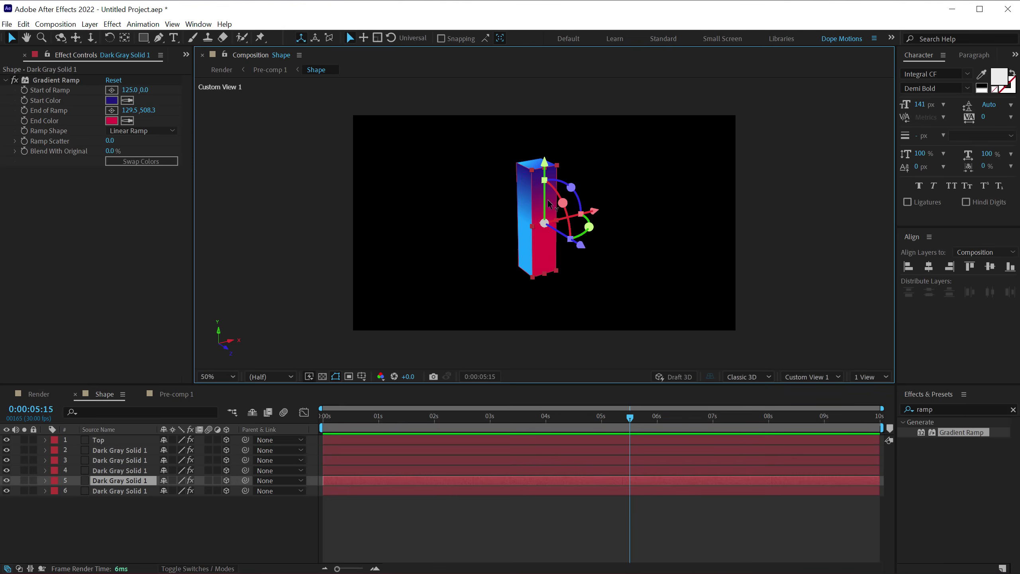
{"action": "scroll", "coordinate": [545, 180], "scroll_direction": "up", "scroll_amount": 2}
{"action": "left_click_drag", "start_coordinate": [550, 130], "coordinate": [551, 79]}
Replace the copy's Gradient Ramp with a Fill effect in bright blue 1D28FD.
{"action": "left_click", "coordinate": [41, 78]}
{"action": "key", "text": "Delete"}
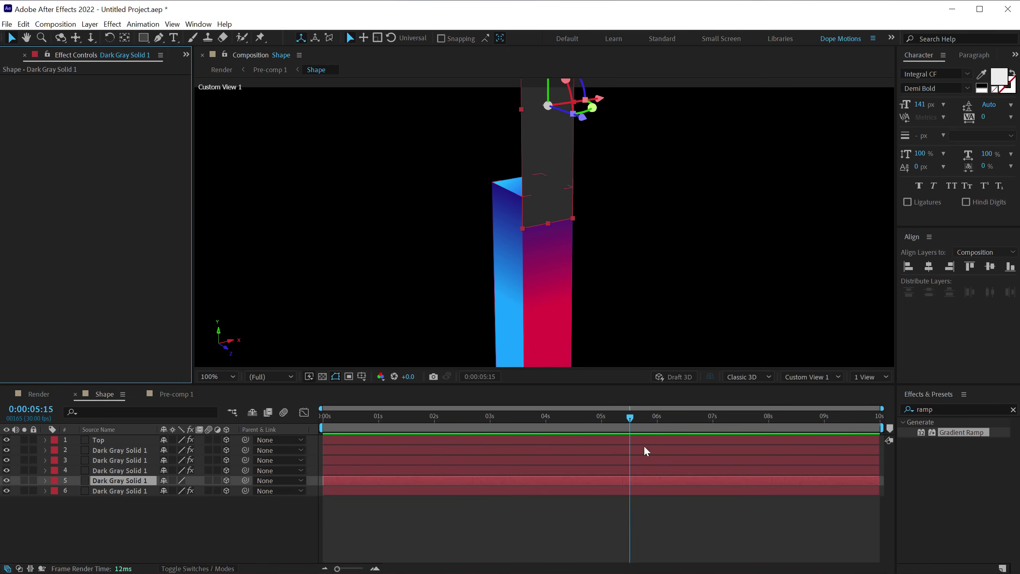
{"action": "left_click", "coordinate": [947, 414]}
{"action": "type", "text": "fill"}
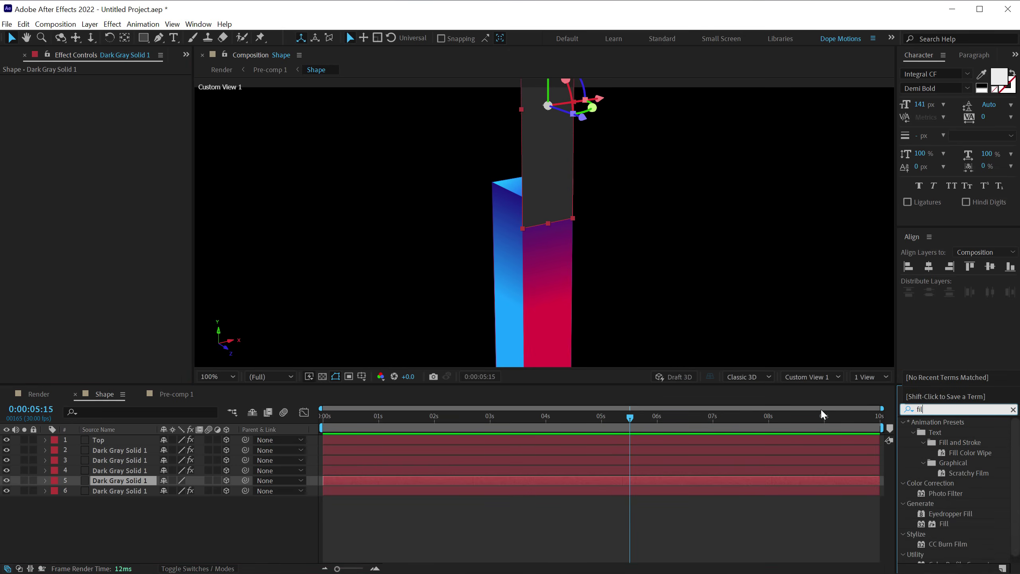
{"action": "double_click", "coordinate": [944, 483]}
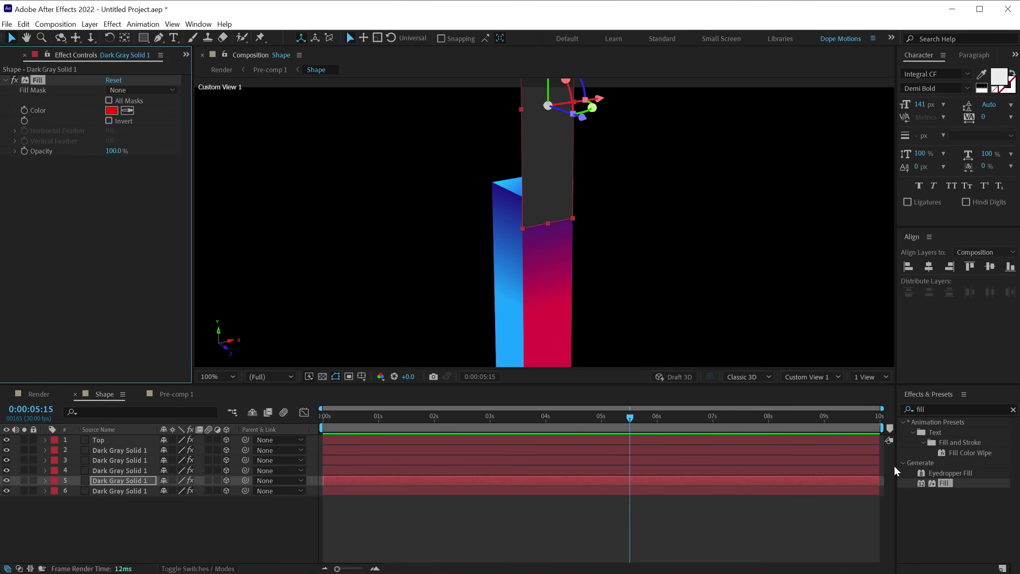
{"action": "left_click", "coordinate": [112, 109]}
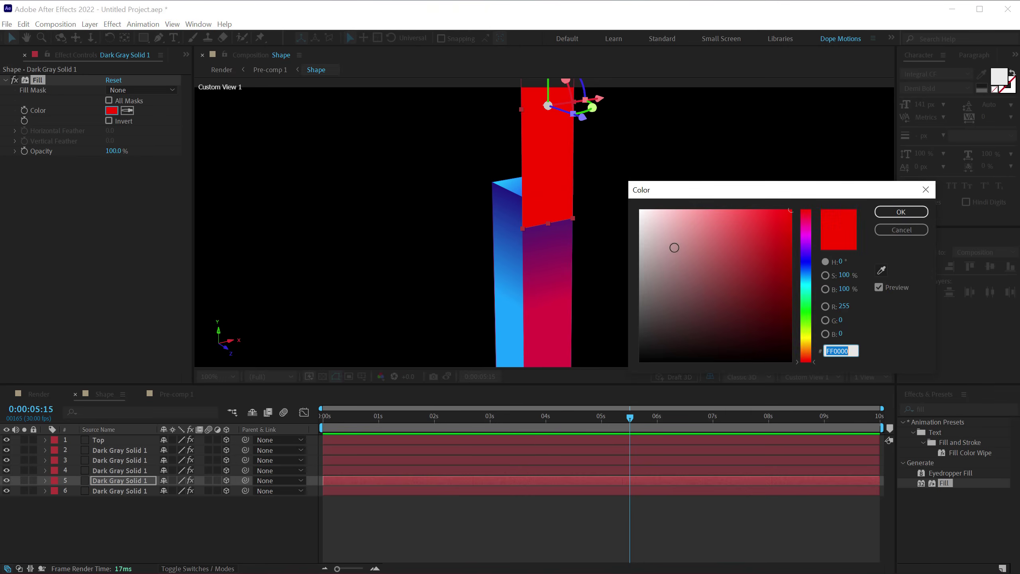
{"action": "left_click", "coordinate": [805, 261]}
{"action": "left_click", "coordinate": [757, 278]}
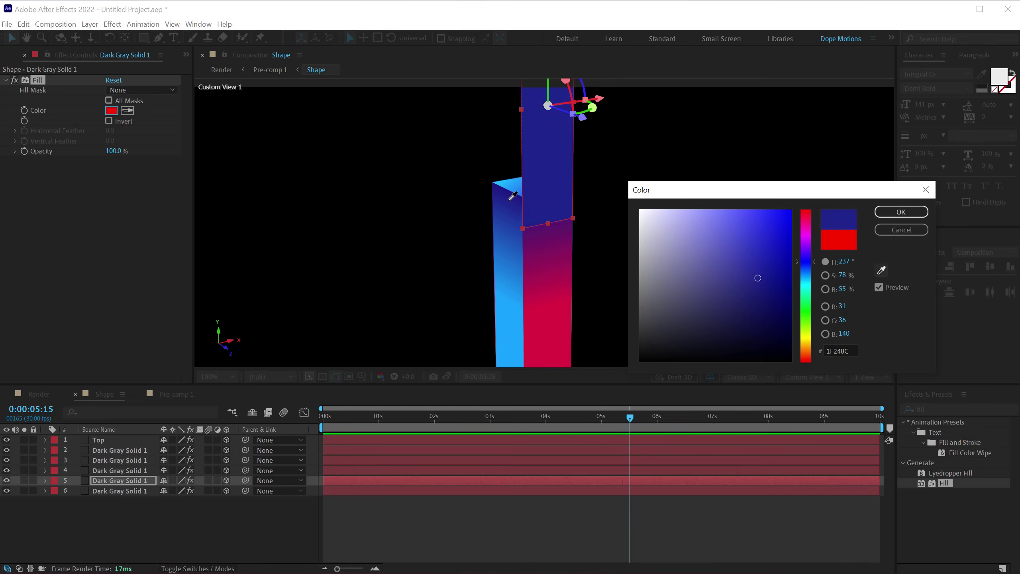
{"action": "left_click", "coordinate": [775, 211]}
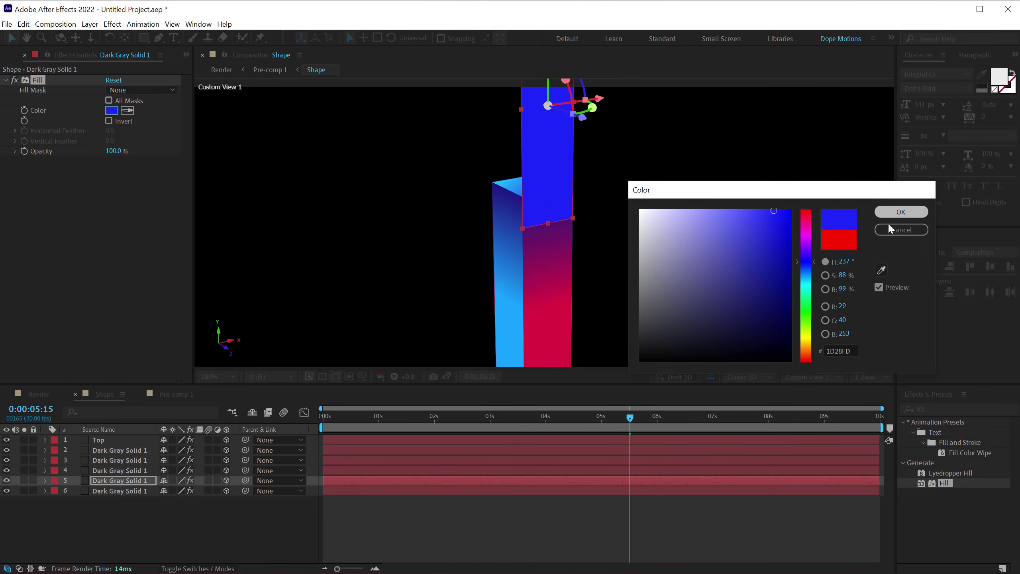
{"action": "left_click", "coordinate": [901, 212]}
Lower the blue bar's opacity to 24%.
{"action": "left_click", "coordinate": [129, 484]}
{"action": "key", "text": "t"}
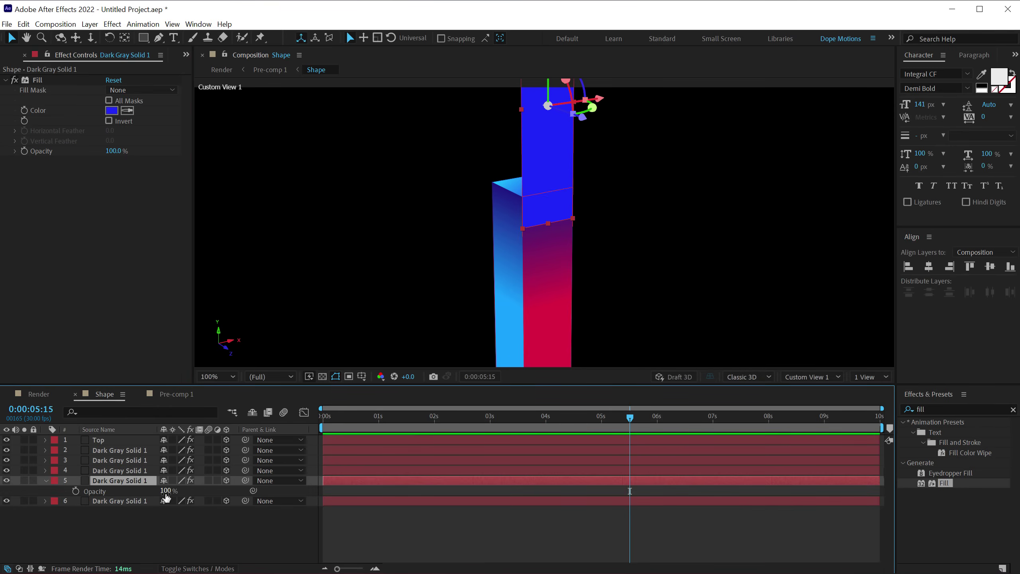
{"action": "left_click_drag", "start_coordinate": [164, 491], "coordinate": [121, 494]}
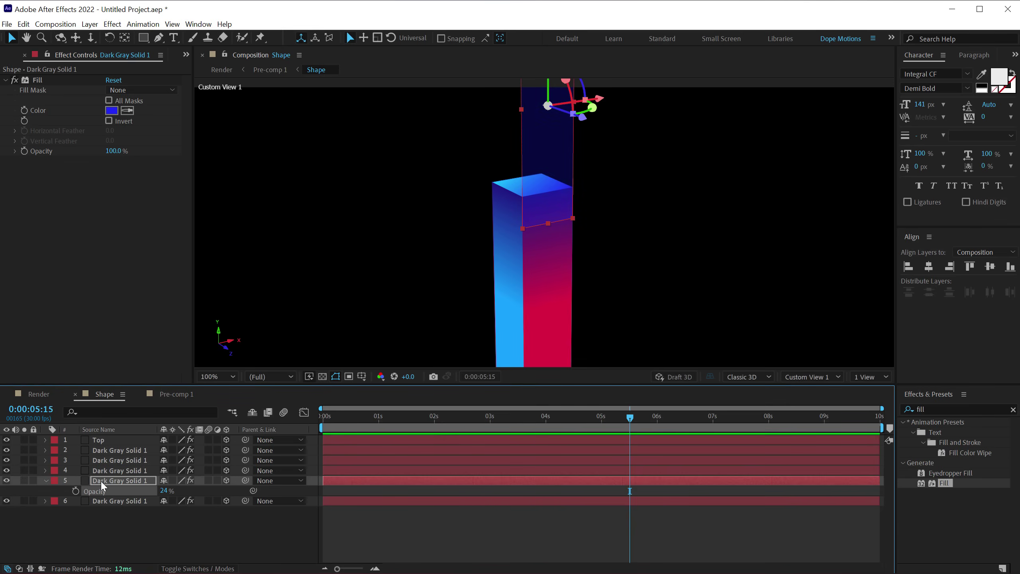
Draw a rectangle mask over the blue bar and drag its top edge down to slant it.
{"action": "key", "text": "comma"}
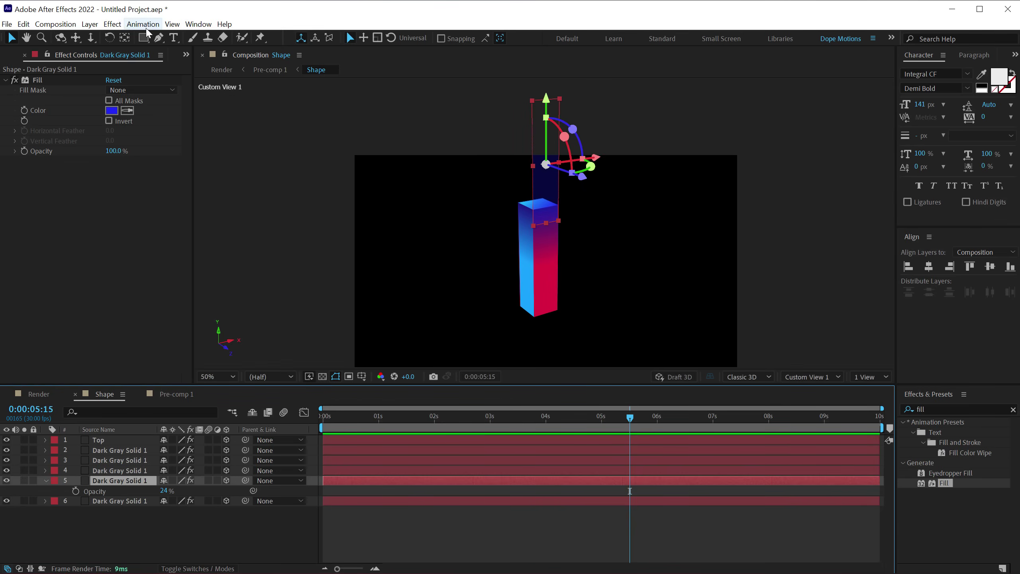
{"action": "left_click", "coordinate": [143, 37]}
{"action": "left_click_drag", "start_coordinate": [412, 126], "coordinate": [669, 281]}
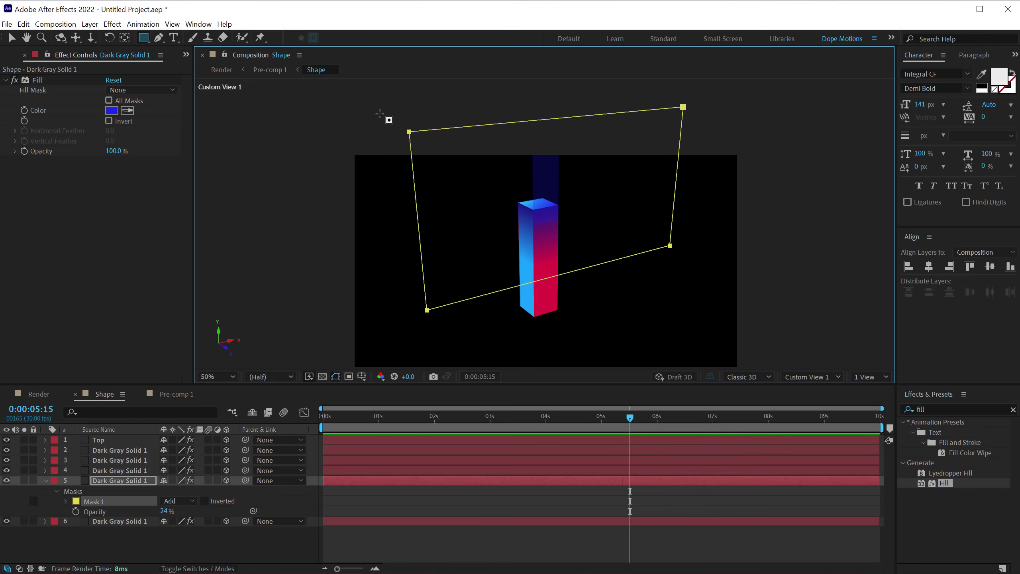
{"action": "key", "text": "v"}
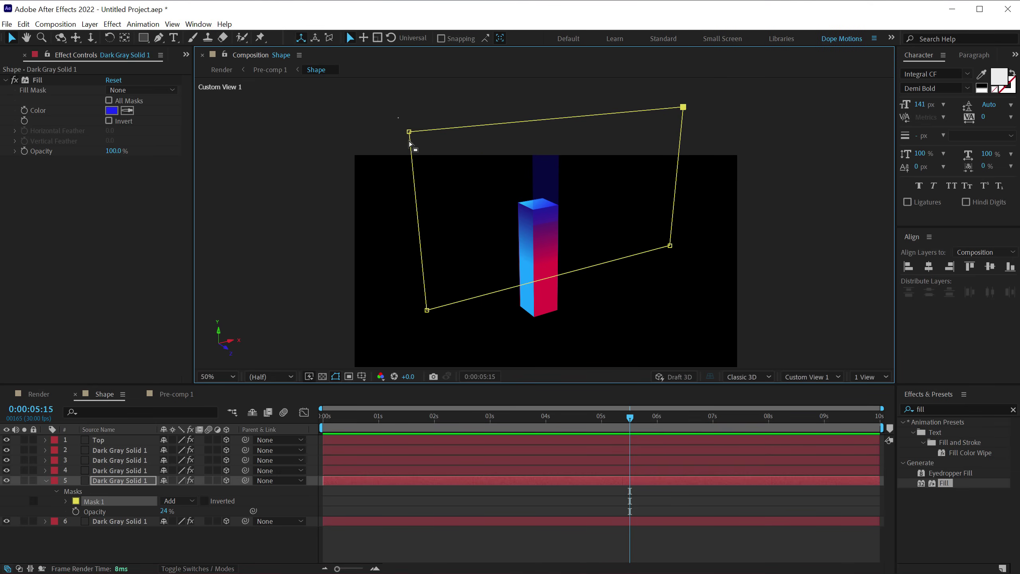
{"action": "left_click", "coordinate": [405, 133]}
{"action": "left_click_drag", "start_coordinate": [411, 133], "coordinate": [412, 181]}
Feather the mask by 557 pixels, then preview earlier frames in the Render comp.
{"action": "key", "text": "f"}
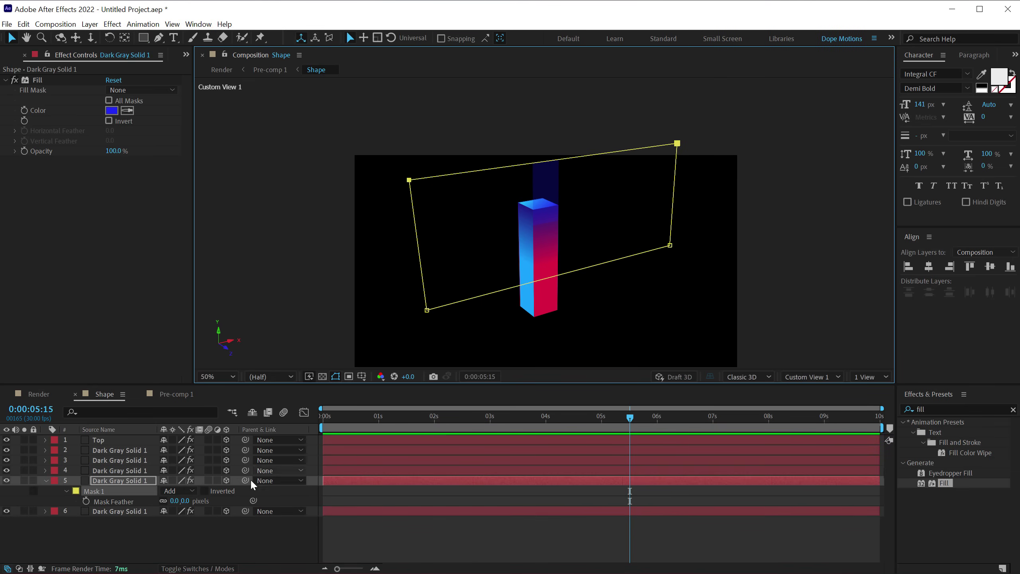
{"action": "left_click_drag", "start_coordinate": [186, 500], "coordinate": [281, 500]}
{"action": "left_click", "coordinate": [44, 395]}
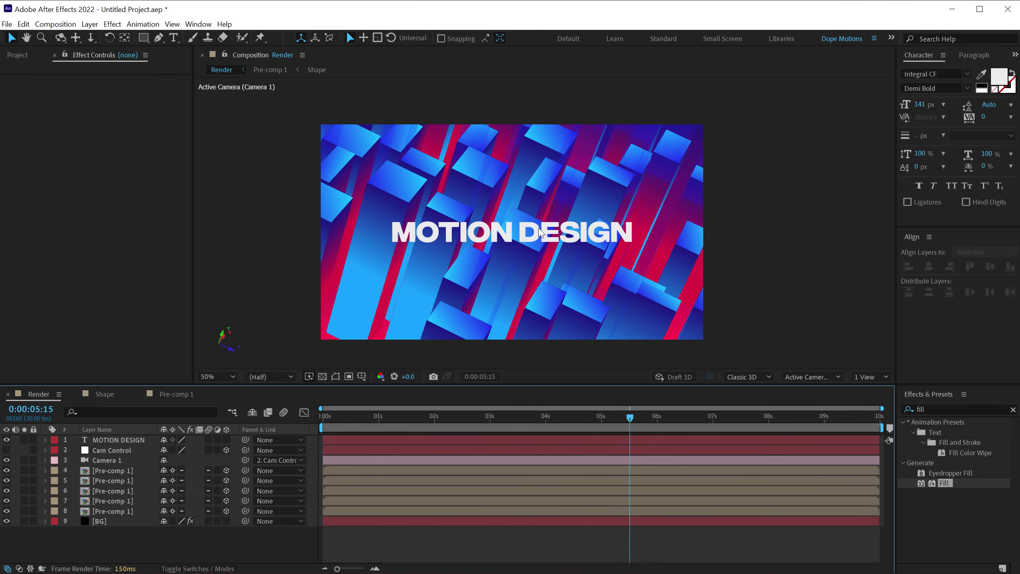
{"action": "left_click_drag", "start_coordinate": [351, 420], "coordinate": [410, 417]}
Make the Shape comp's highlight bar fill light purple 9499FF, then preview the Render comp from the start.
{"action": "left_click", "coordinate": [177, 395]}
{"action": "left_click", "coordinate": [127, 443]}
{"action": "left_click", "coordinate": [105, 395]}
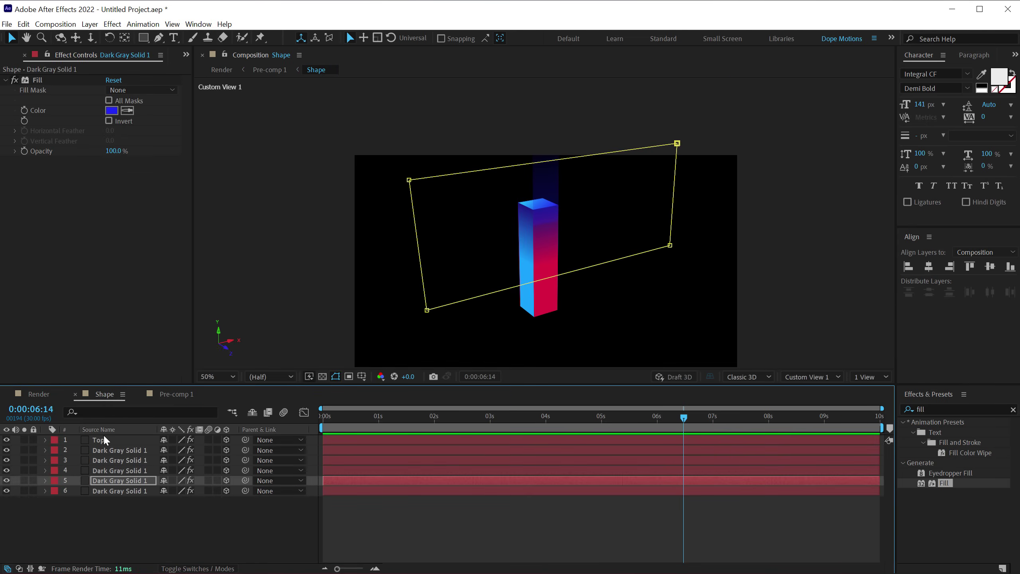
{"action": "left_click", "coordinate": [112, 110]}
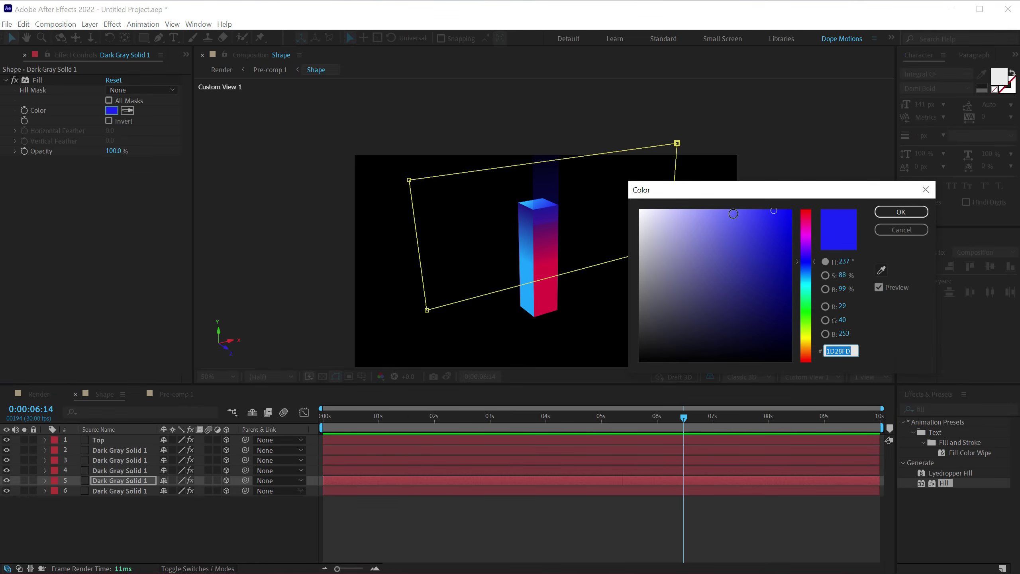
{"action": "left_click_drag", "start_coordinate": [709, 213], "coordinate": [705, 198]}
{"action": "left_click", "coordinate": [900, 211]}
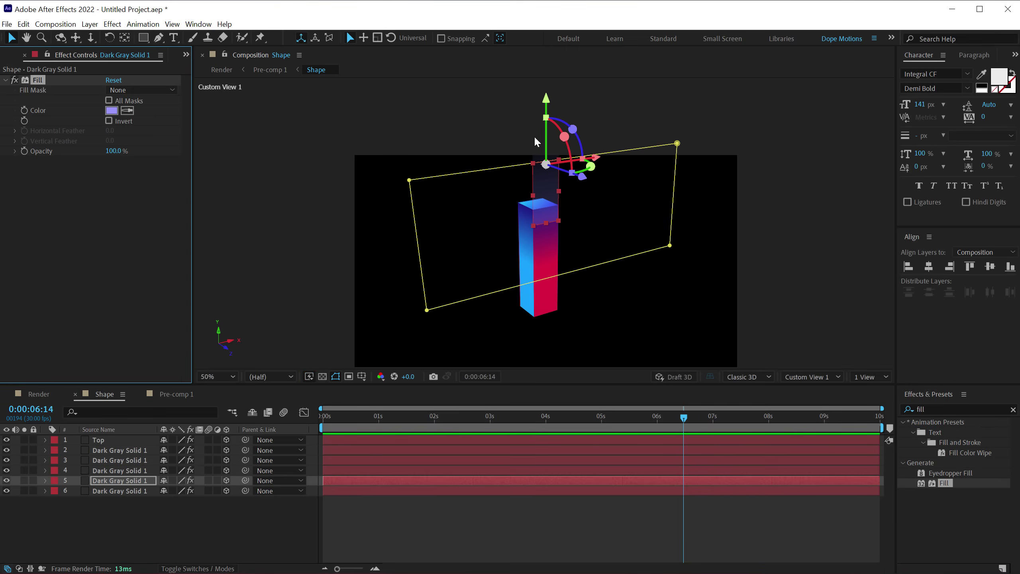
{"action": "left_click", "coordinate": [49, 395]}
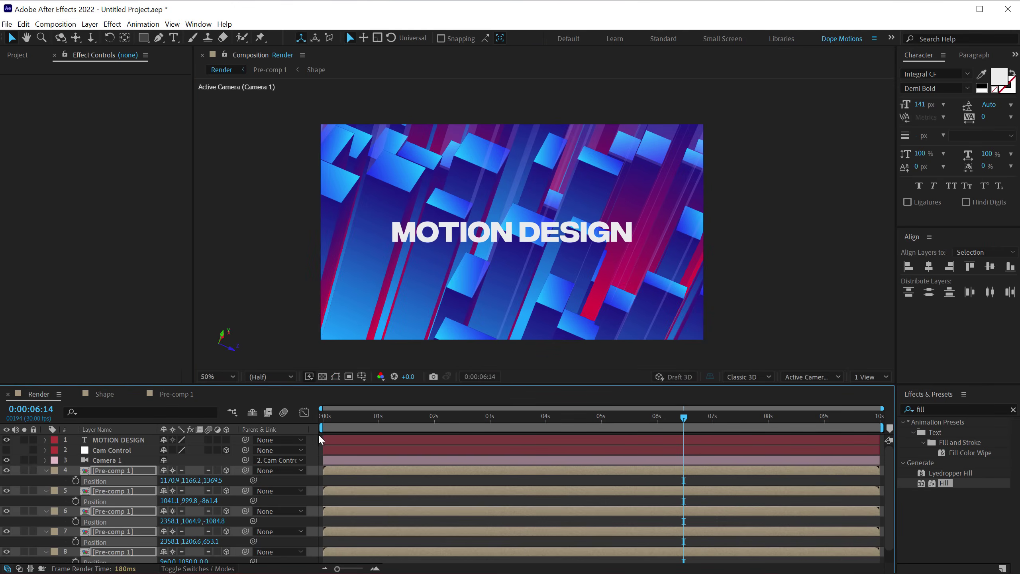
{"action": "left_click_drag", "start_coordinate": [344, 420], "coordinate": [324, 416]}
{"action": "left_click", "coordinate": [498, 420]}
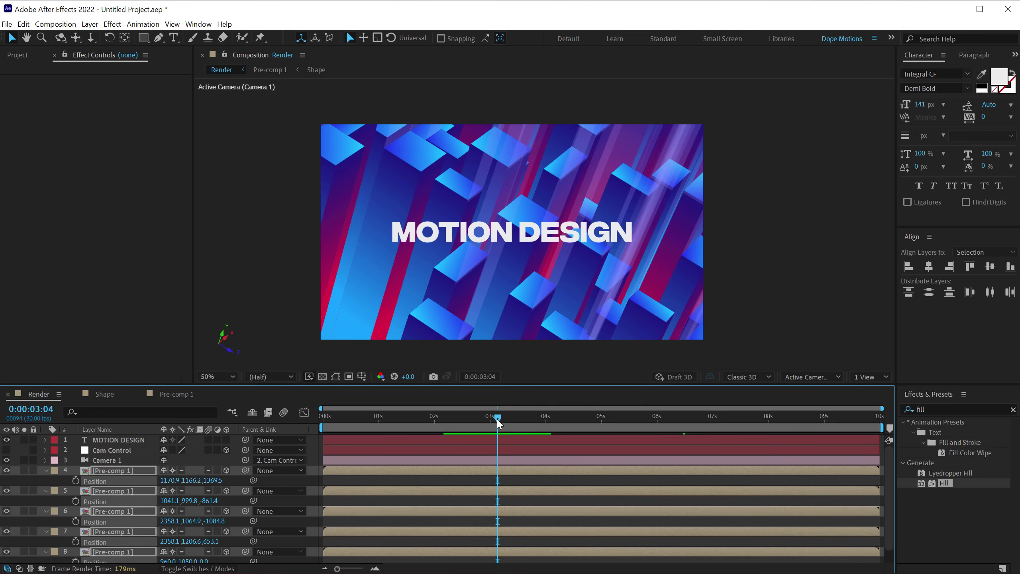